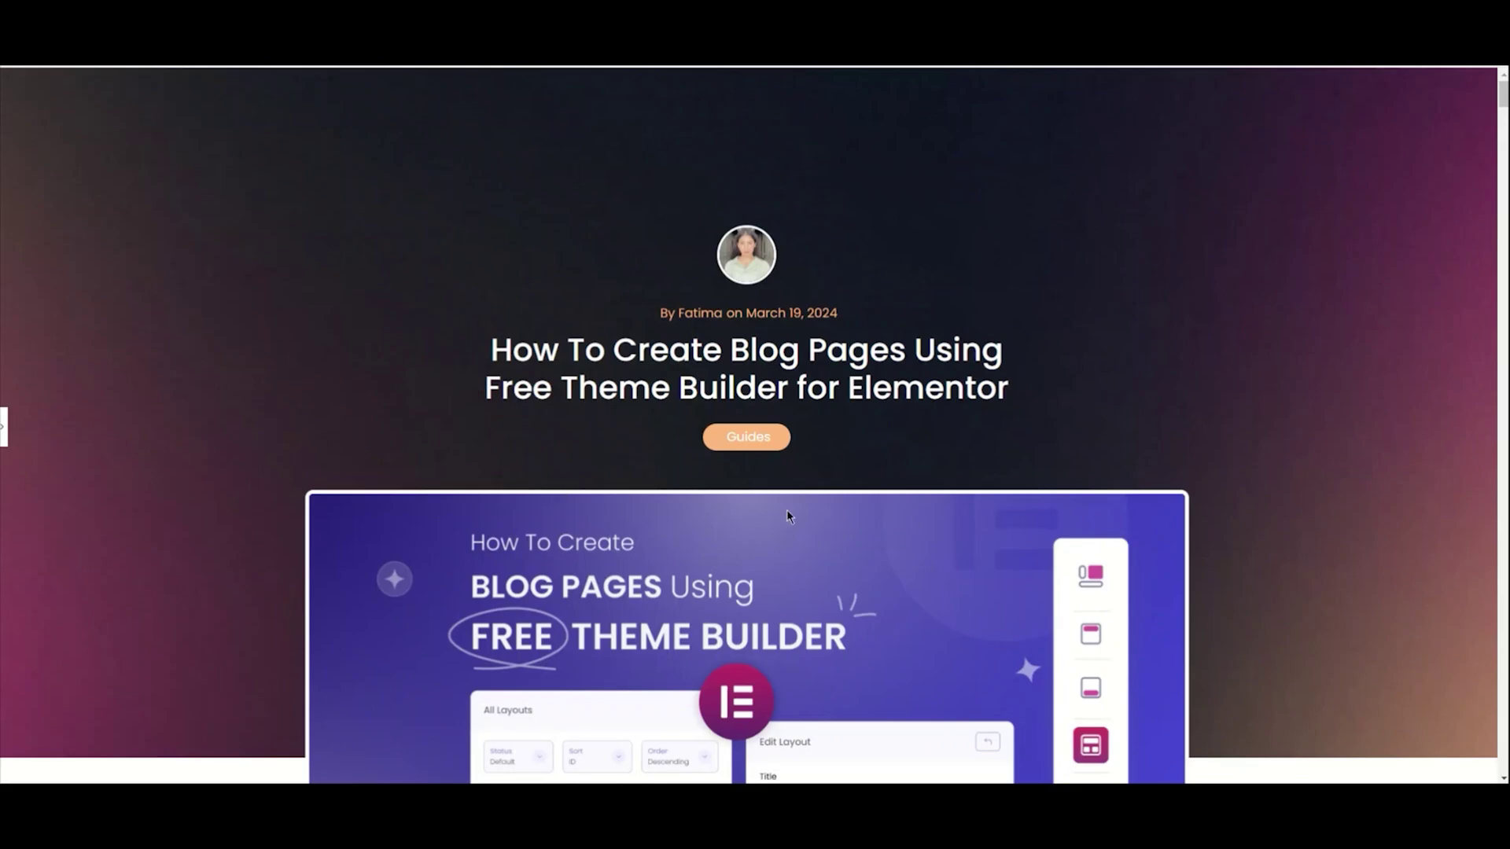
- Search the widgets for "autho" and add the Xpro Author Box between the Share This row and the comment form
scroll(955, 472, "down", 15)
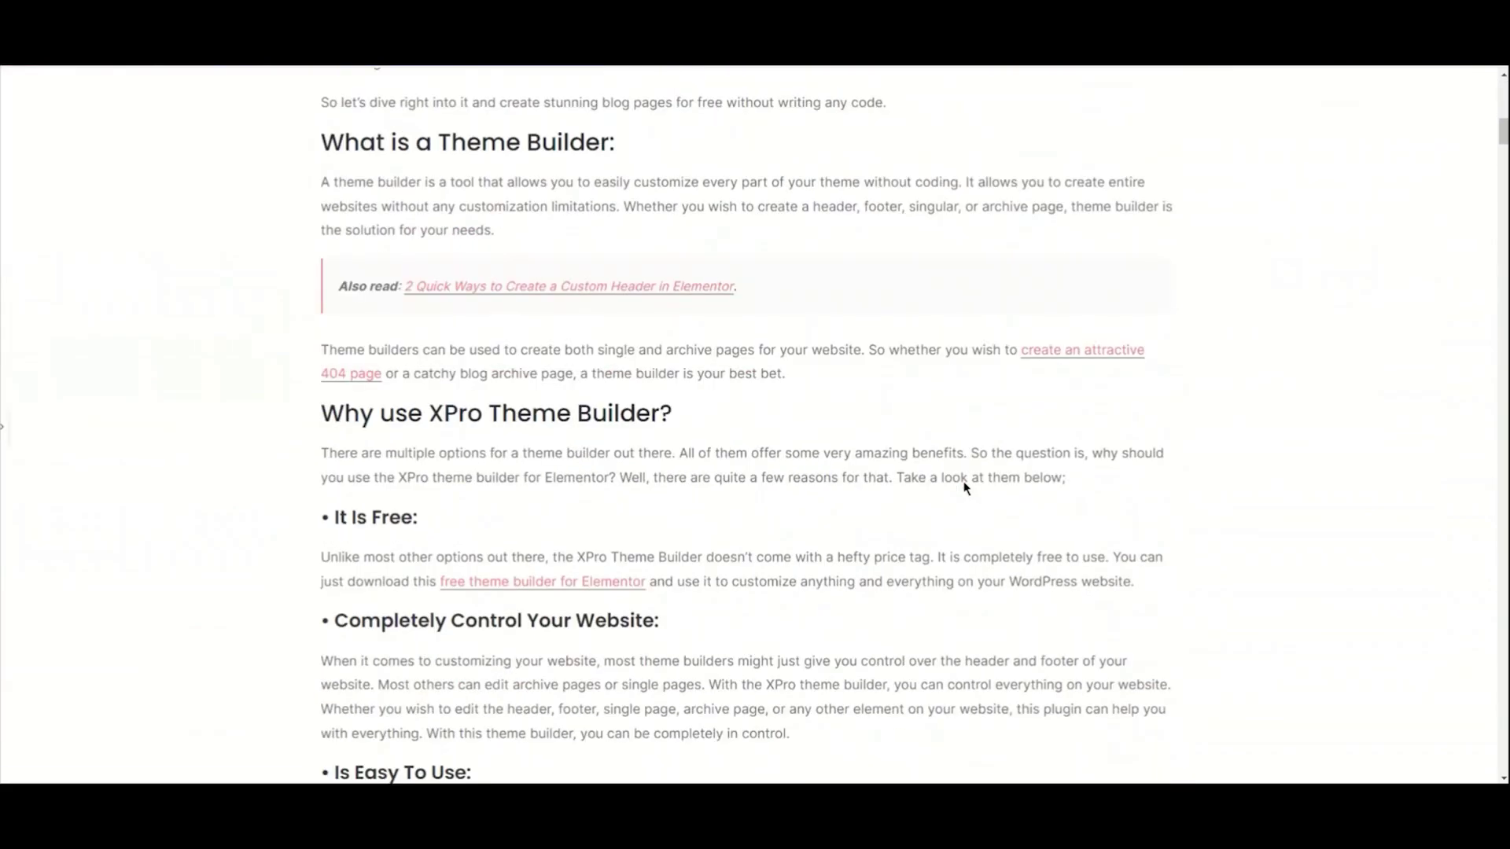
left_click(1503, 763)
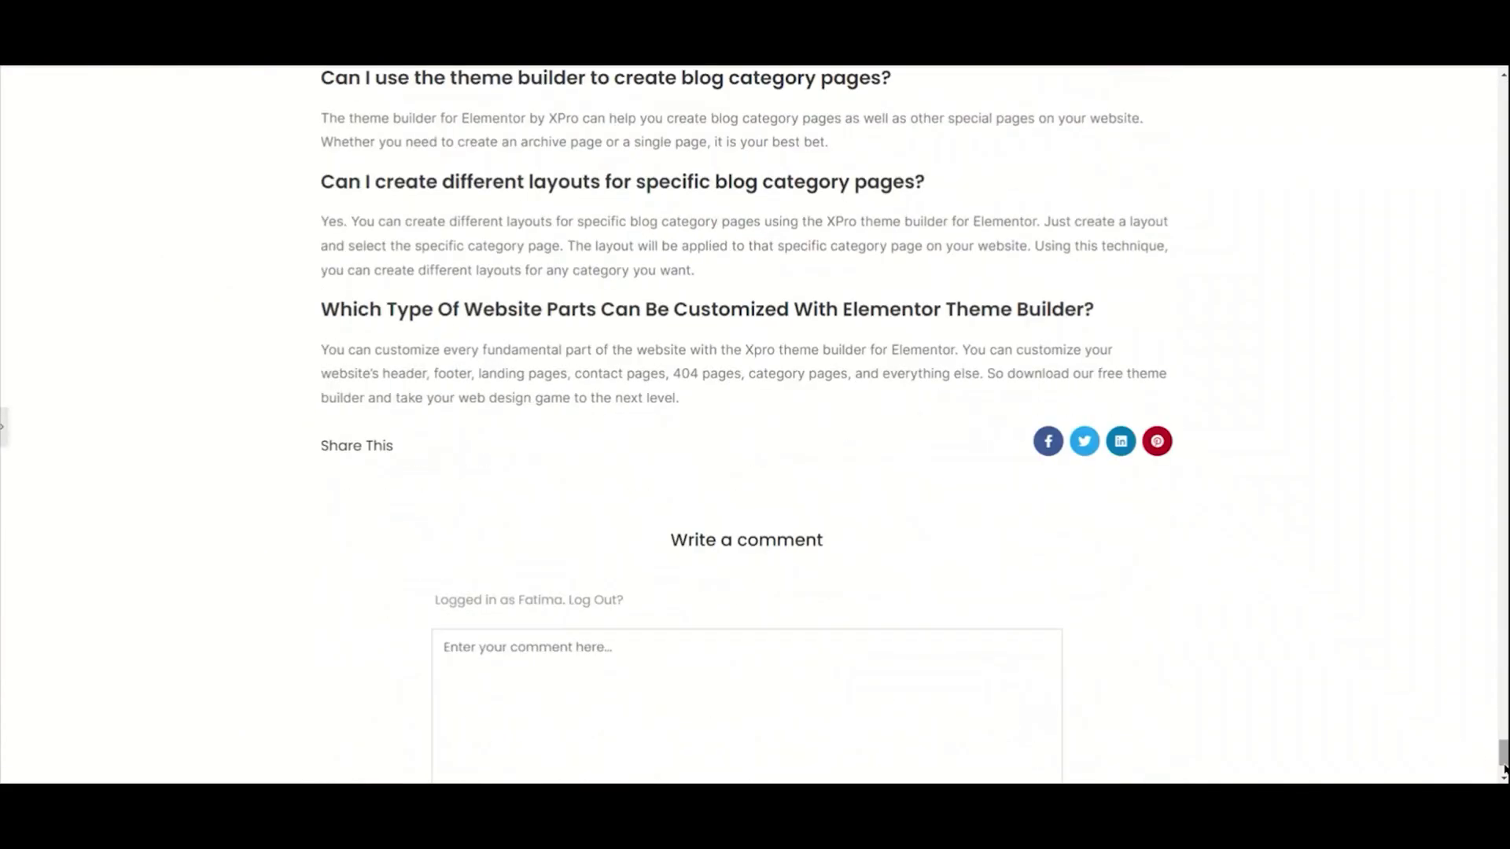
left_click_drag(1502, 751, 1503, 144)
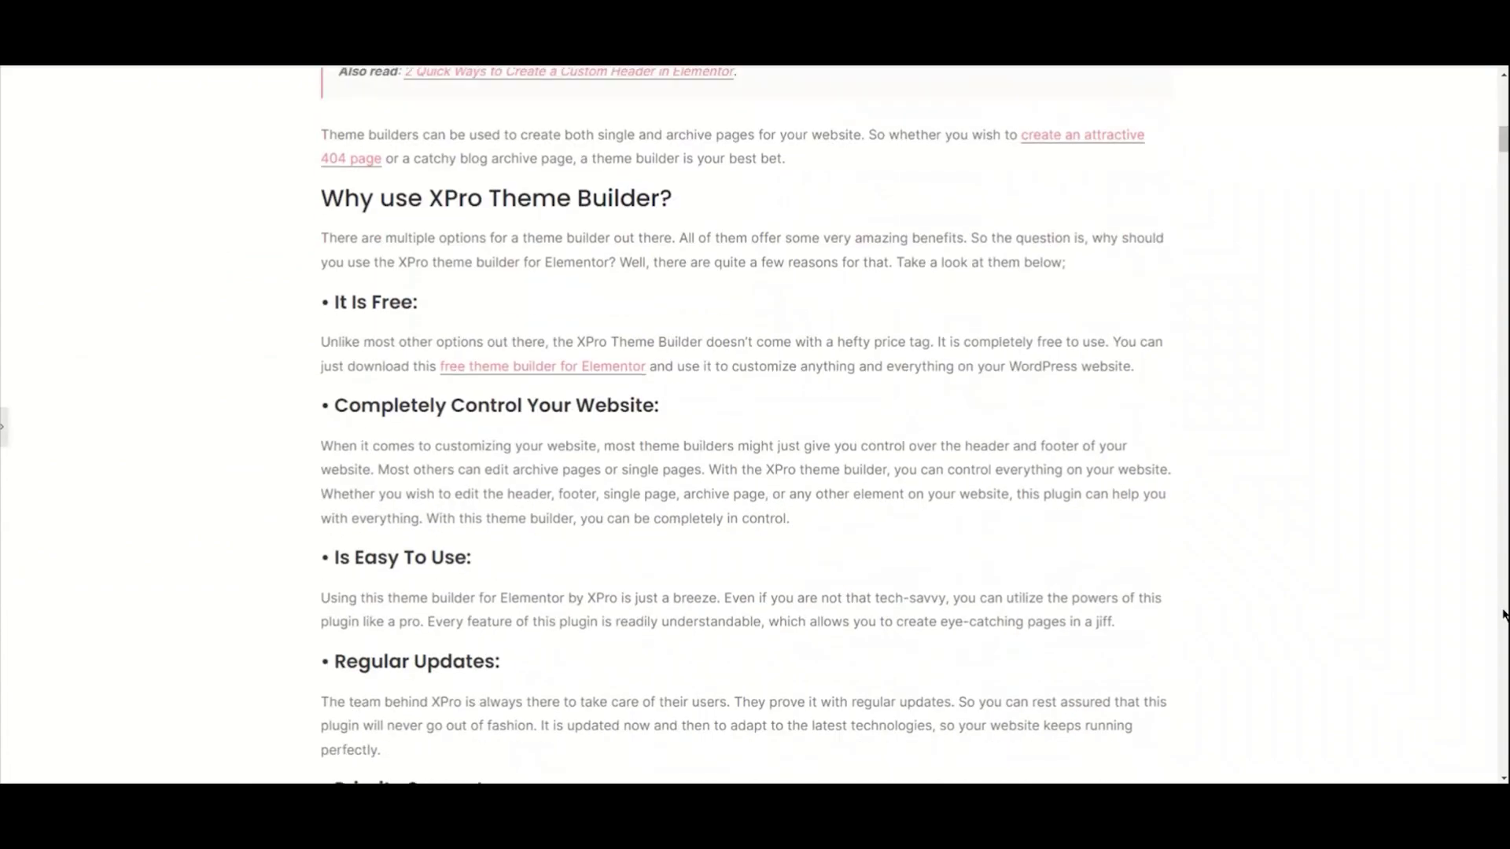
left_click(1503, 763)
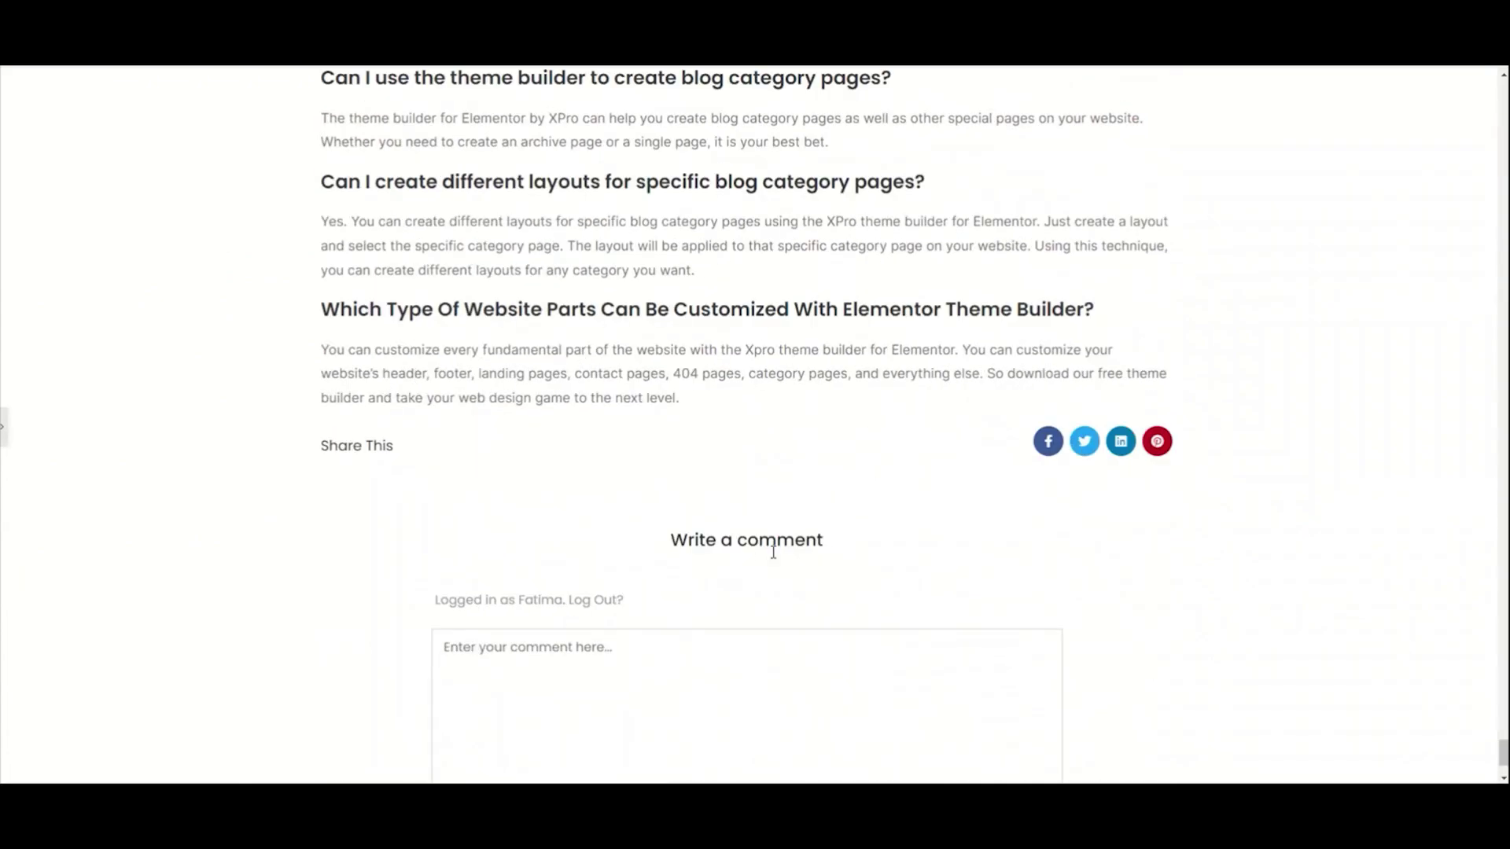
scroll(643, 532, "down", 1)
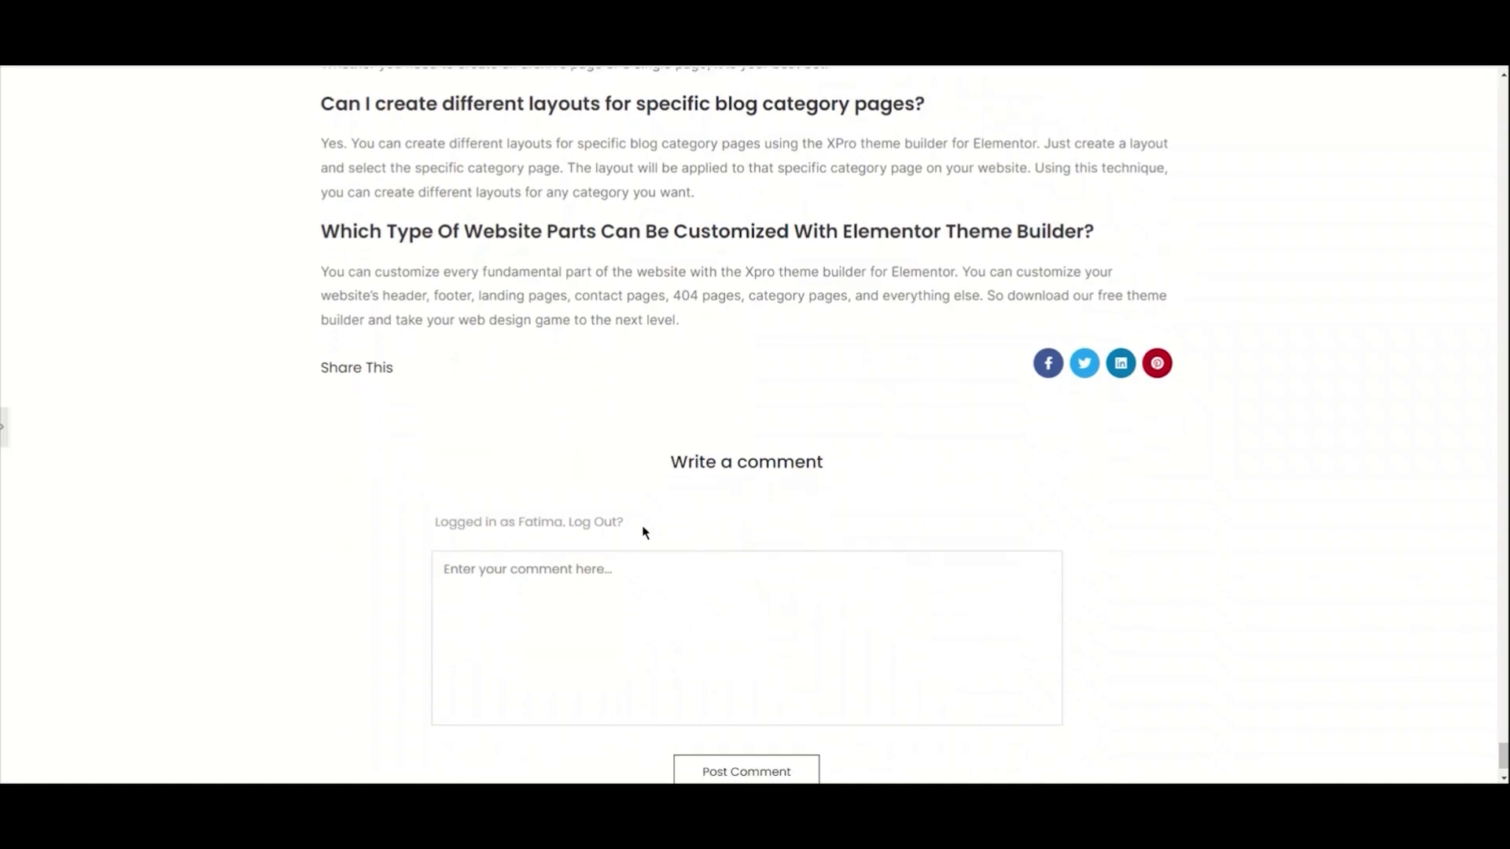
left_click(6, 432)
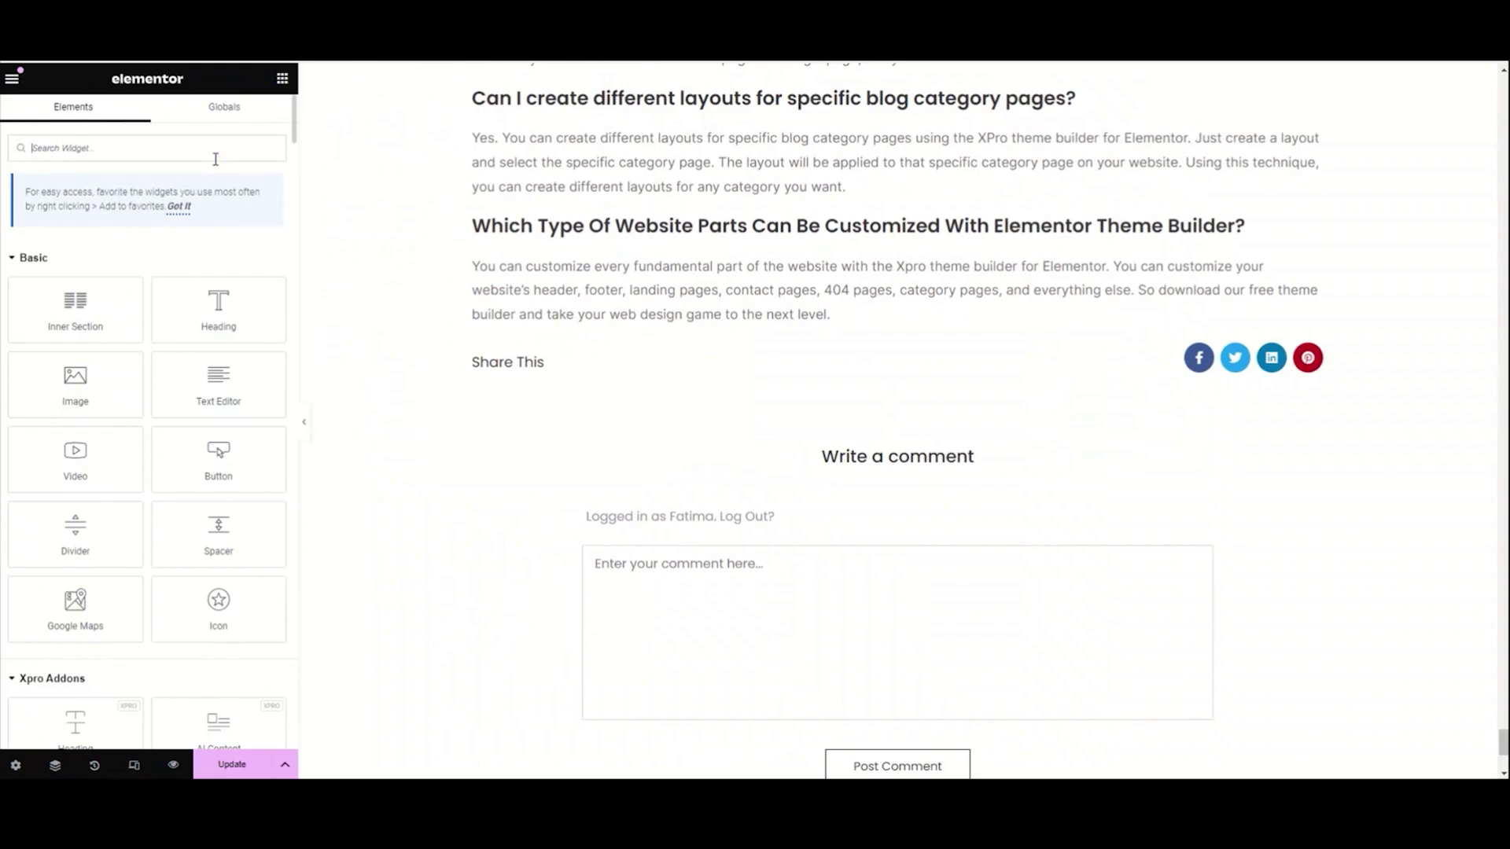
type("autho")
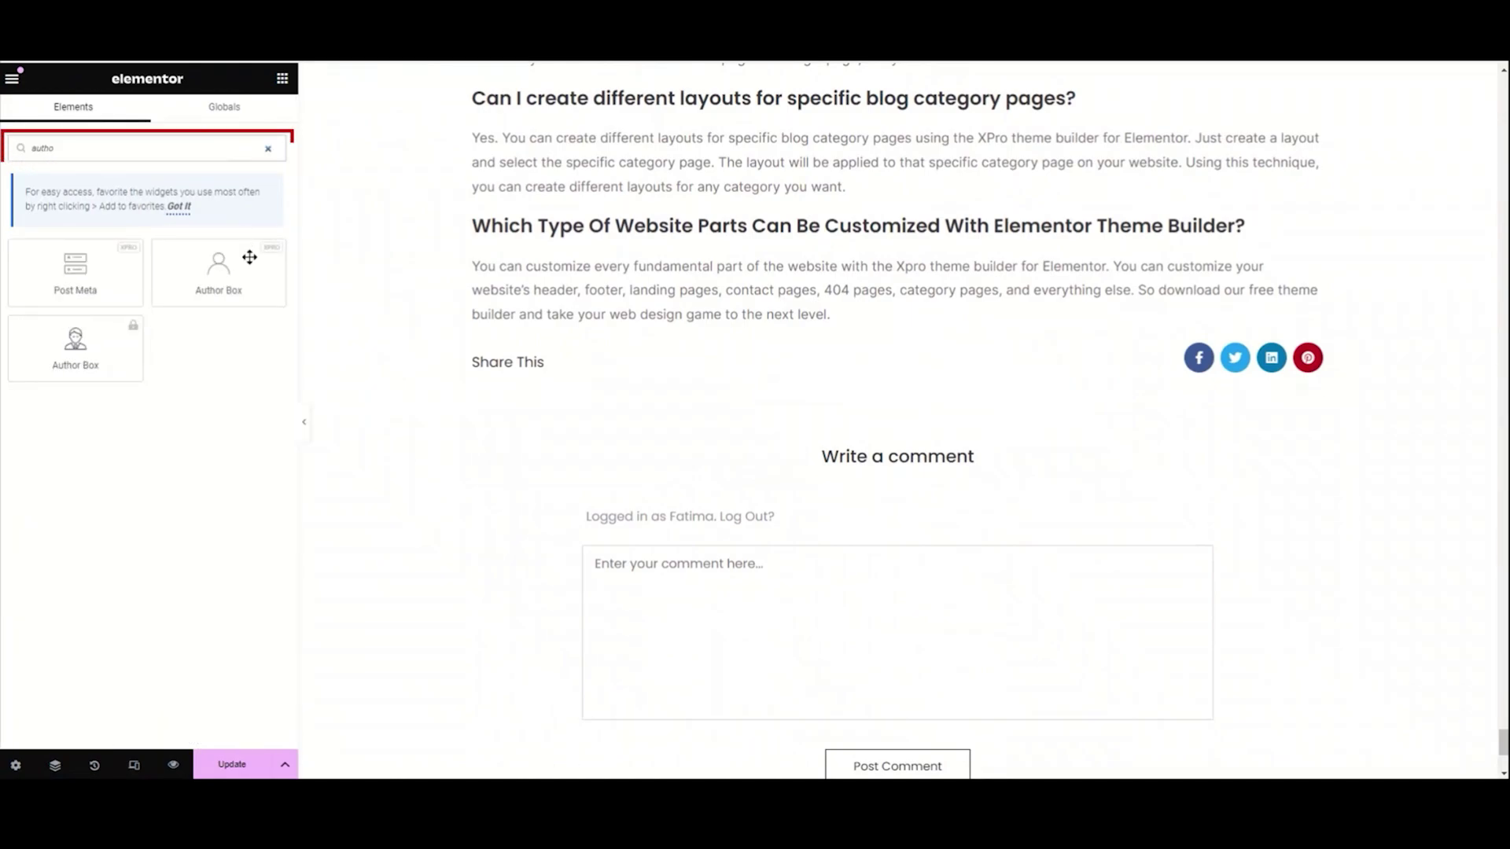
left_click_drag(246, 255, 611, 402)
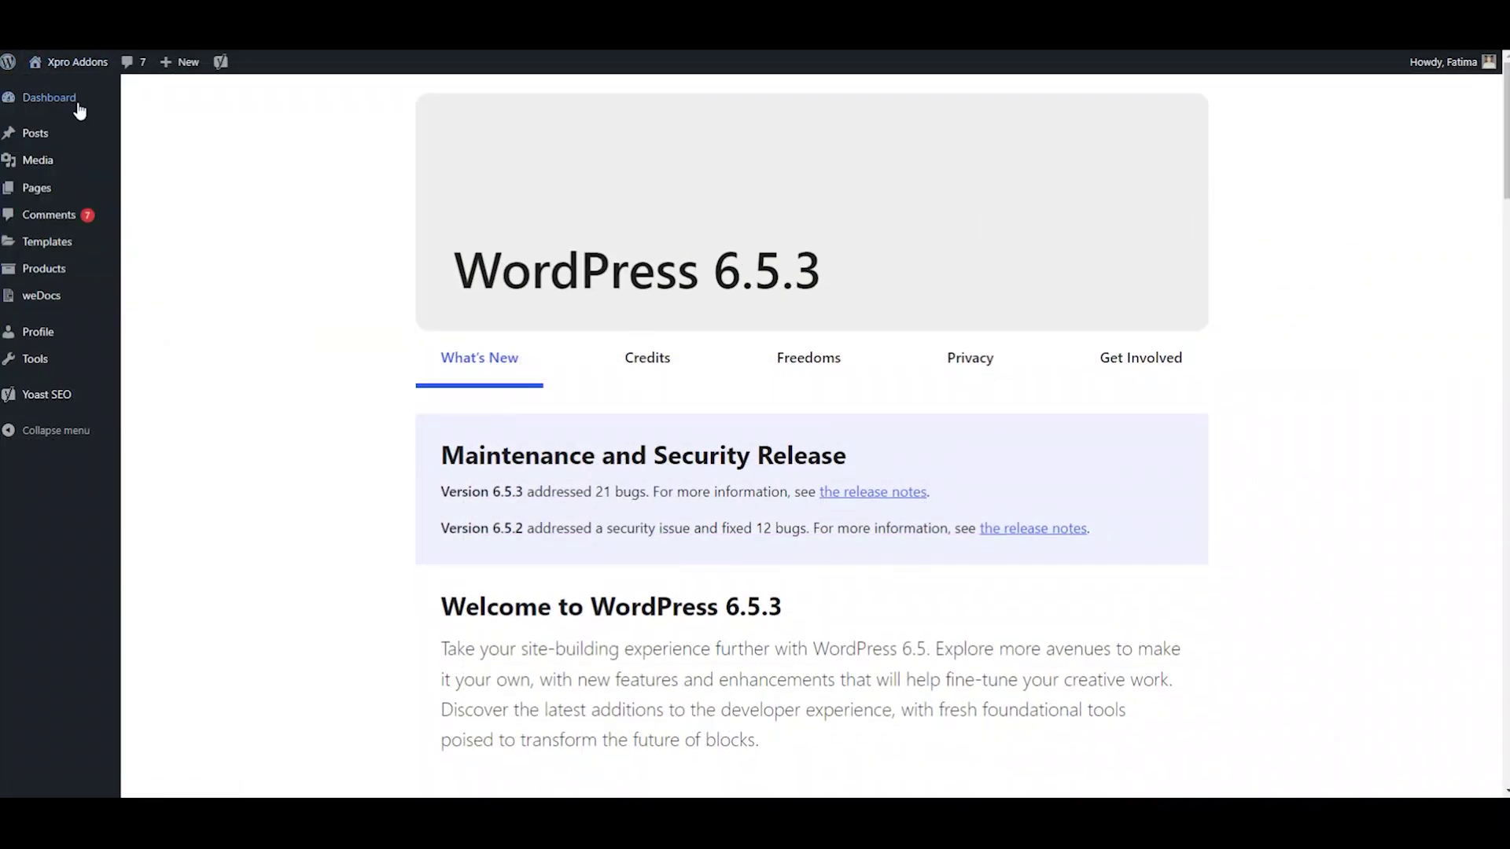
- Switch to the WordPress dashboard, open the user profile and examine its name, contact, Biographical Info and Profile Picture fields
left_click(55, 336)
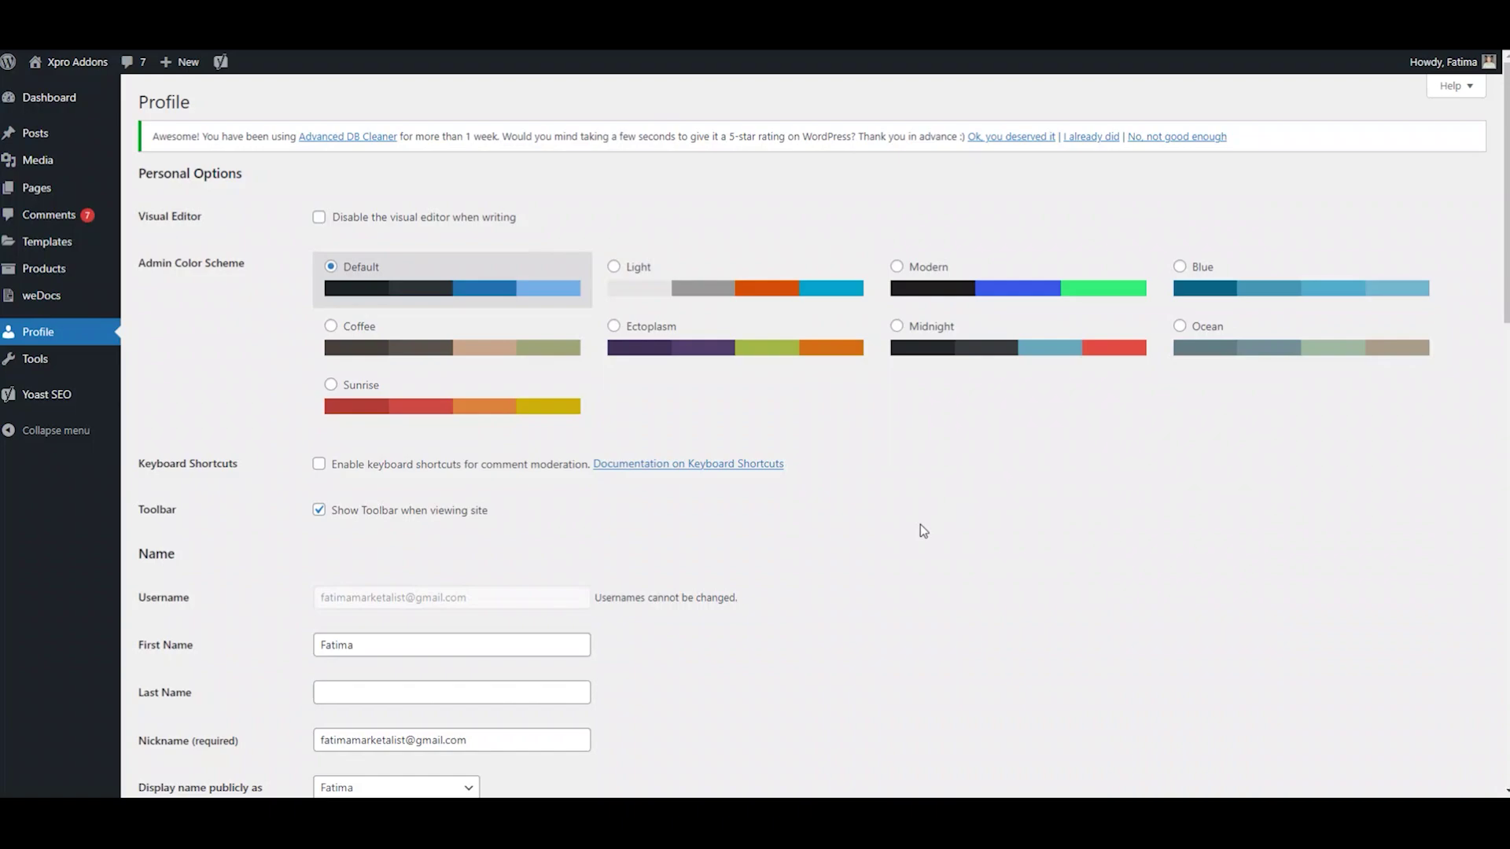
scroll(922, 532, "down", 5)
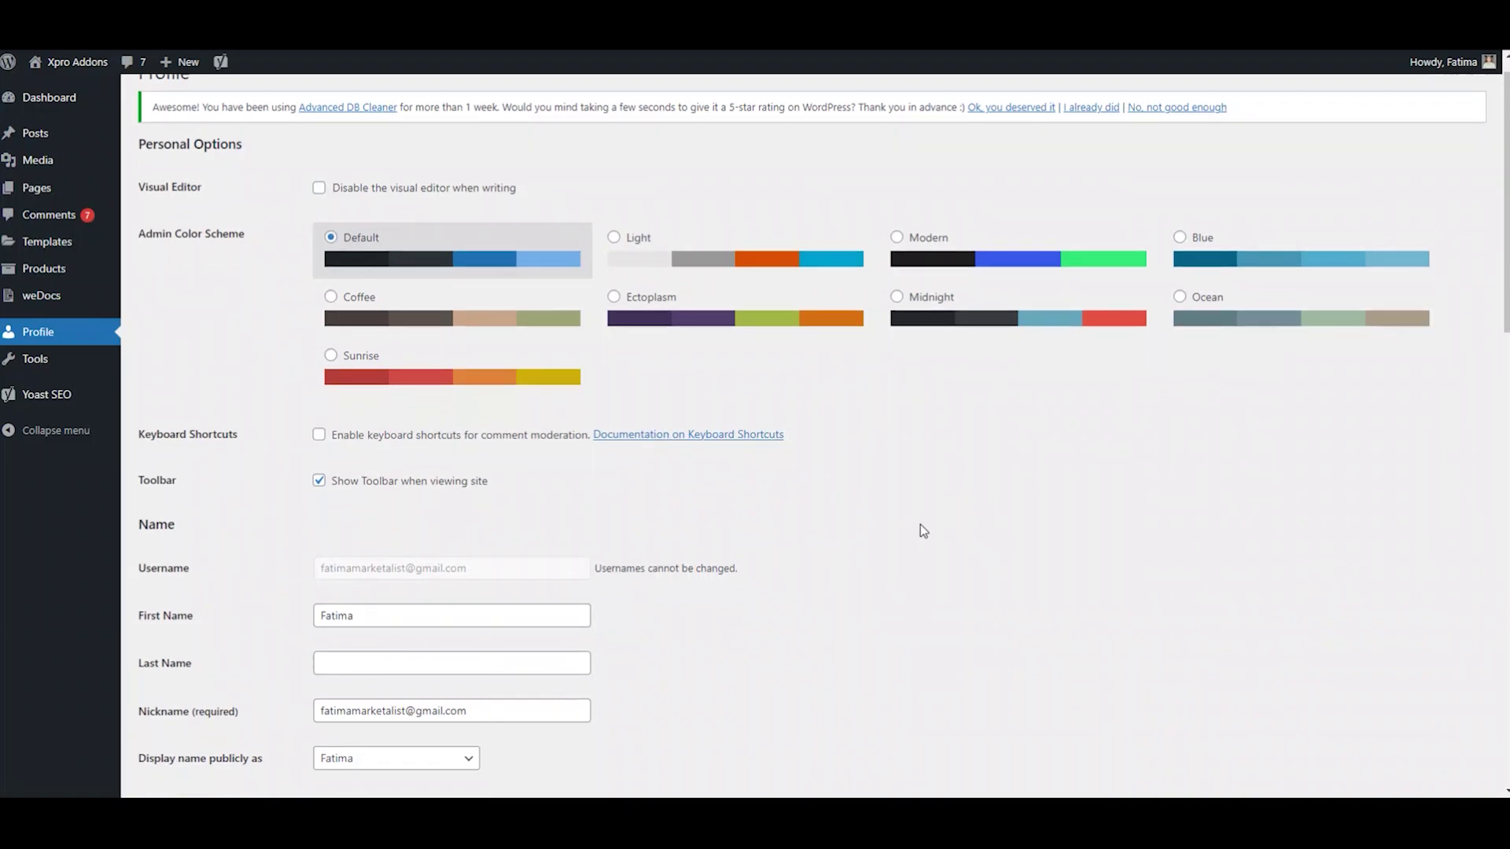
scroll(922, 532, "down", 4)
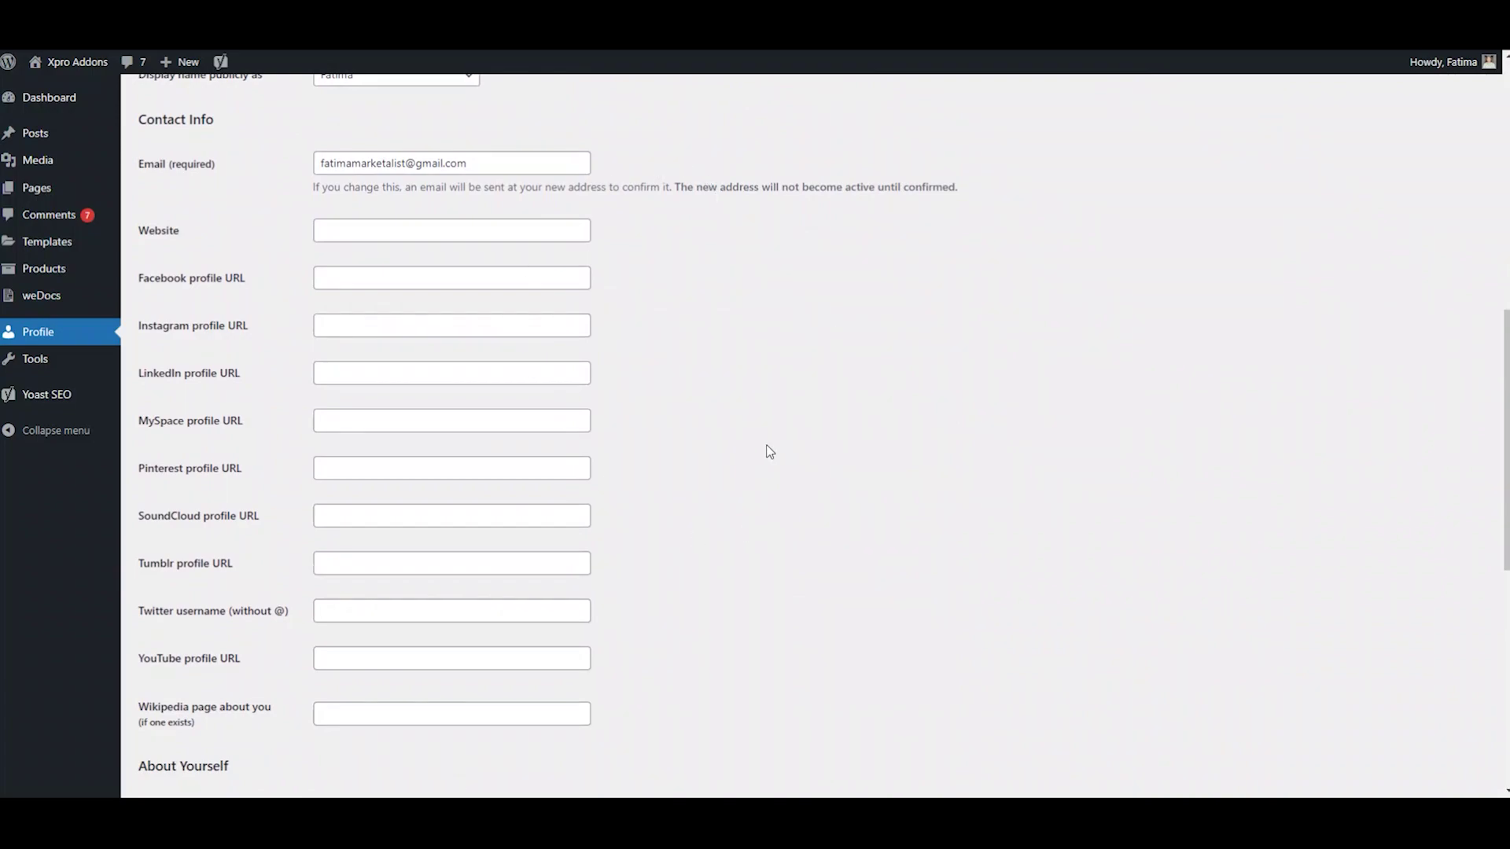
scroll(770, 452, "down", 4)
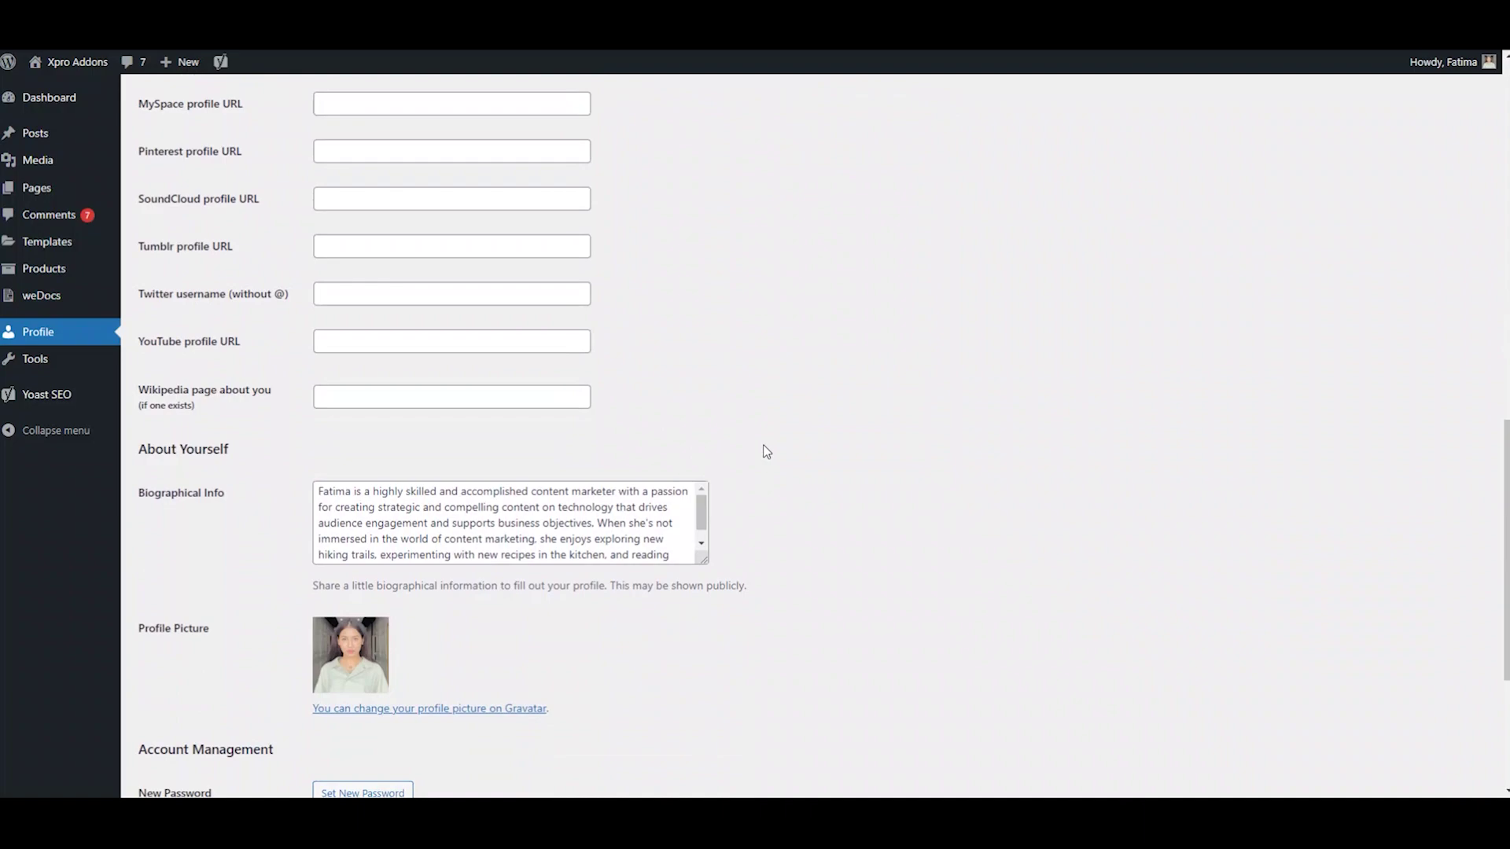
scroll(672, 525, "down", 4)
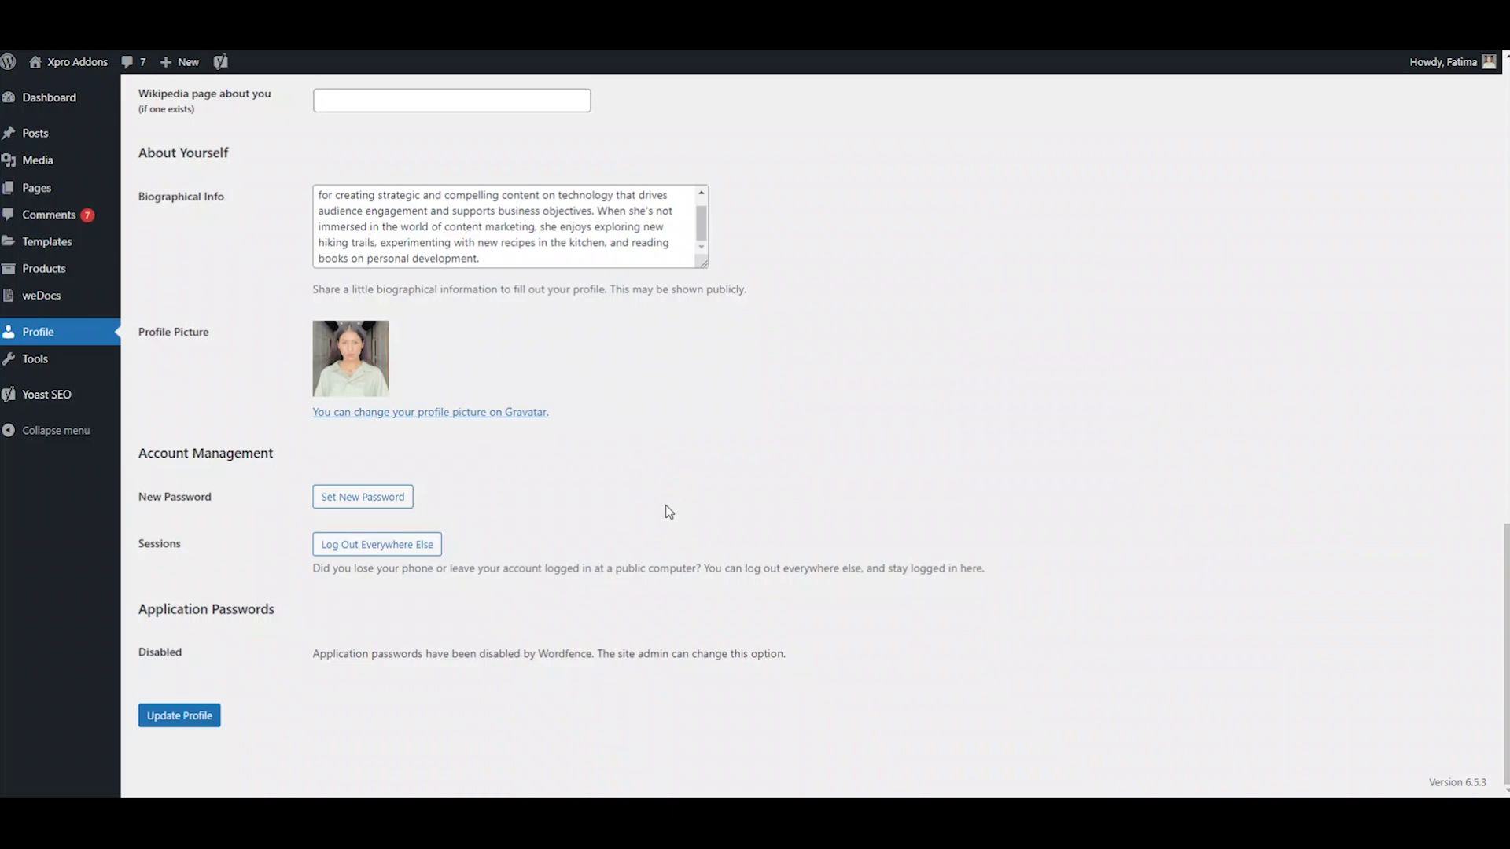
scroll(634, 497, "up", 3)
left_click(537, 495)
key("ctrl+a")
left_click(538, 495)
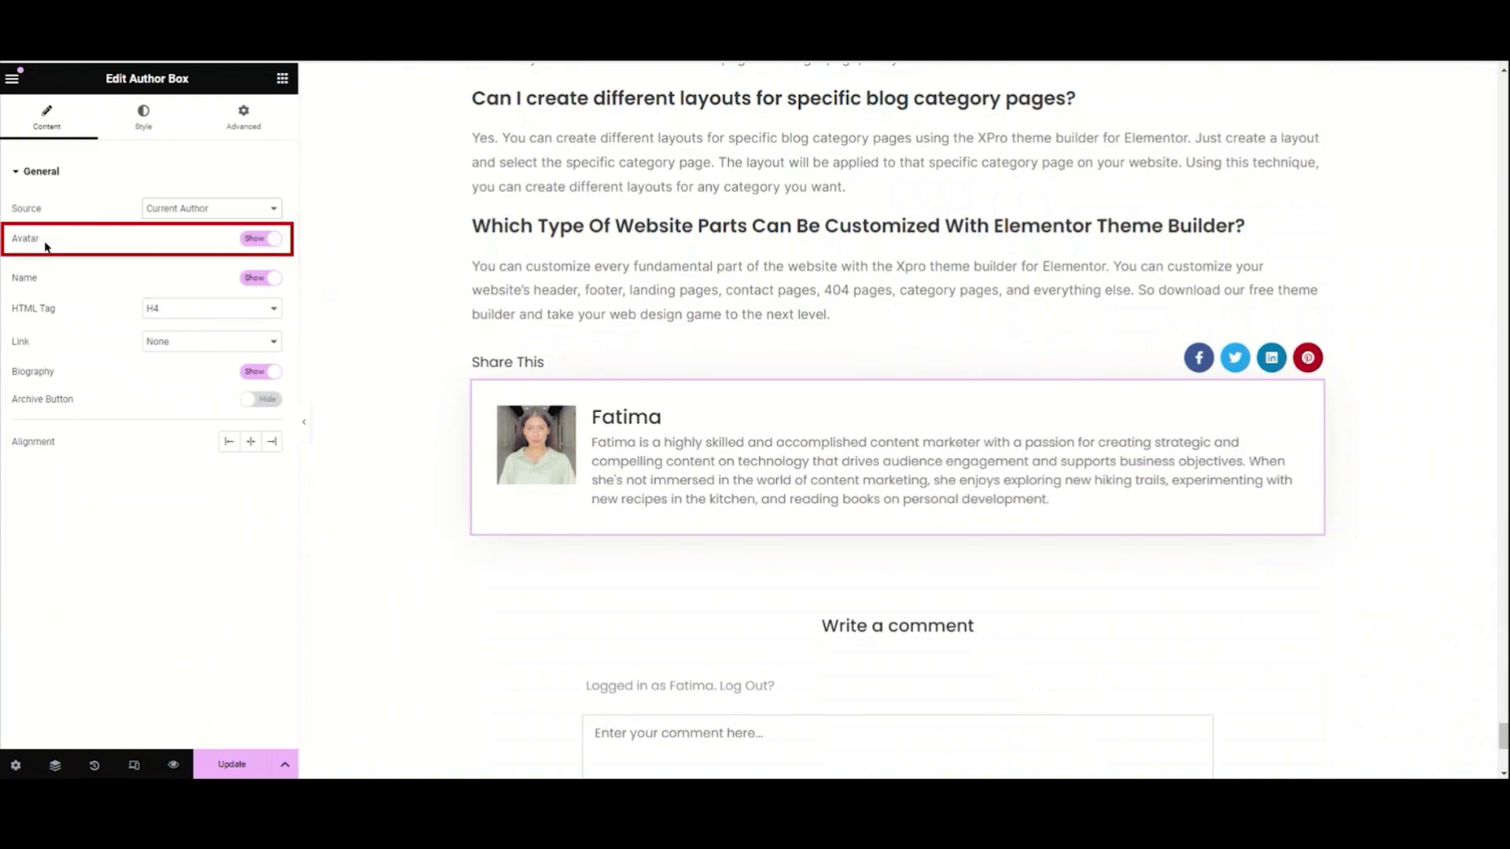
- Hide and show again the author box's avatar, and do the same with its name
left_click(246, 242)
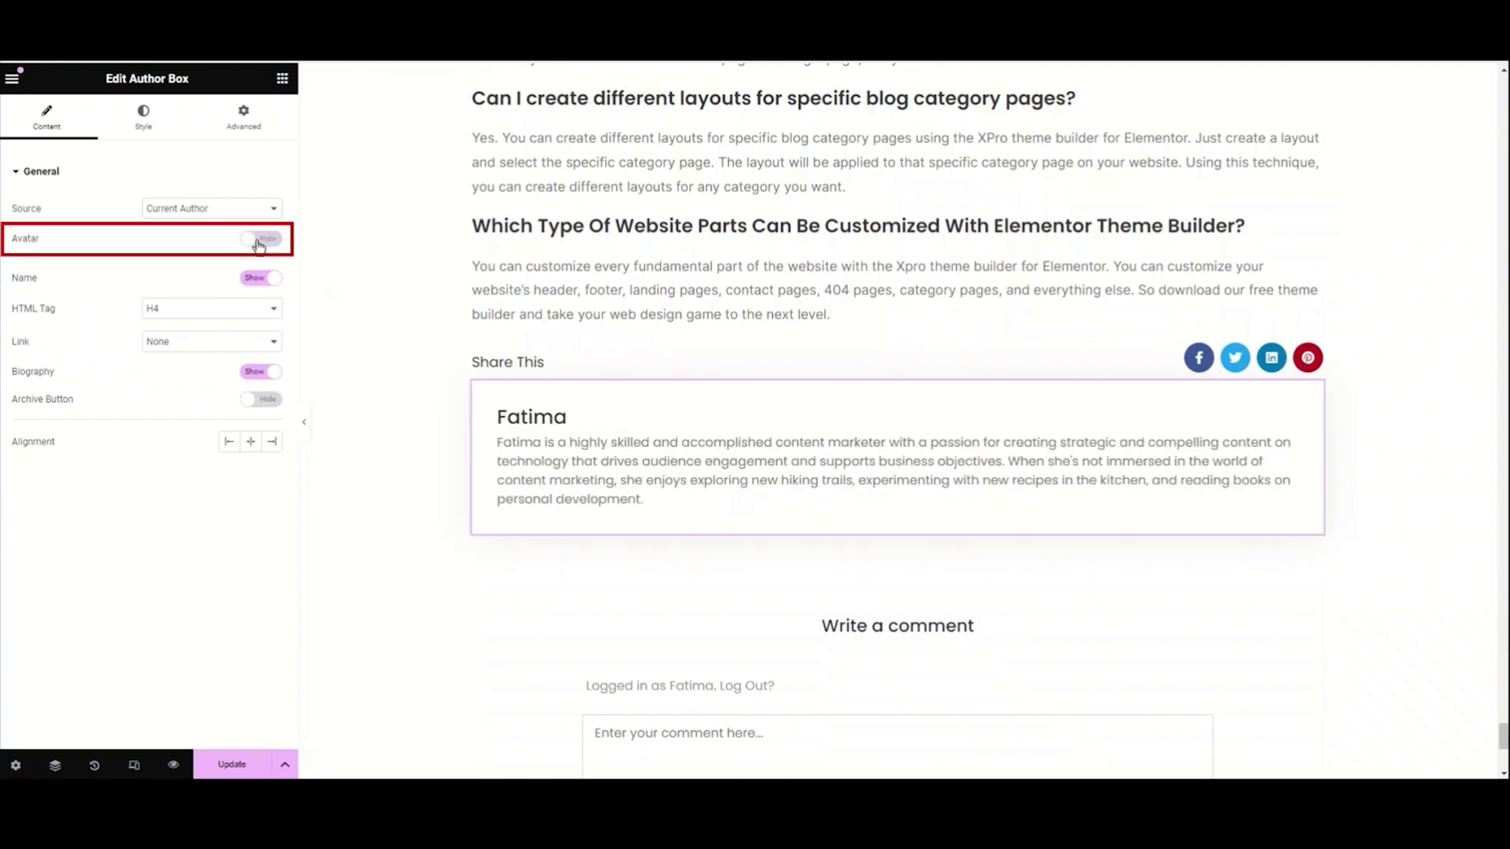
left_click(259, 239)
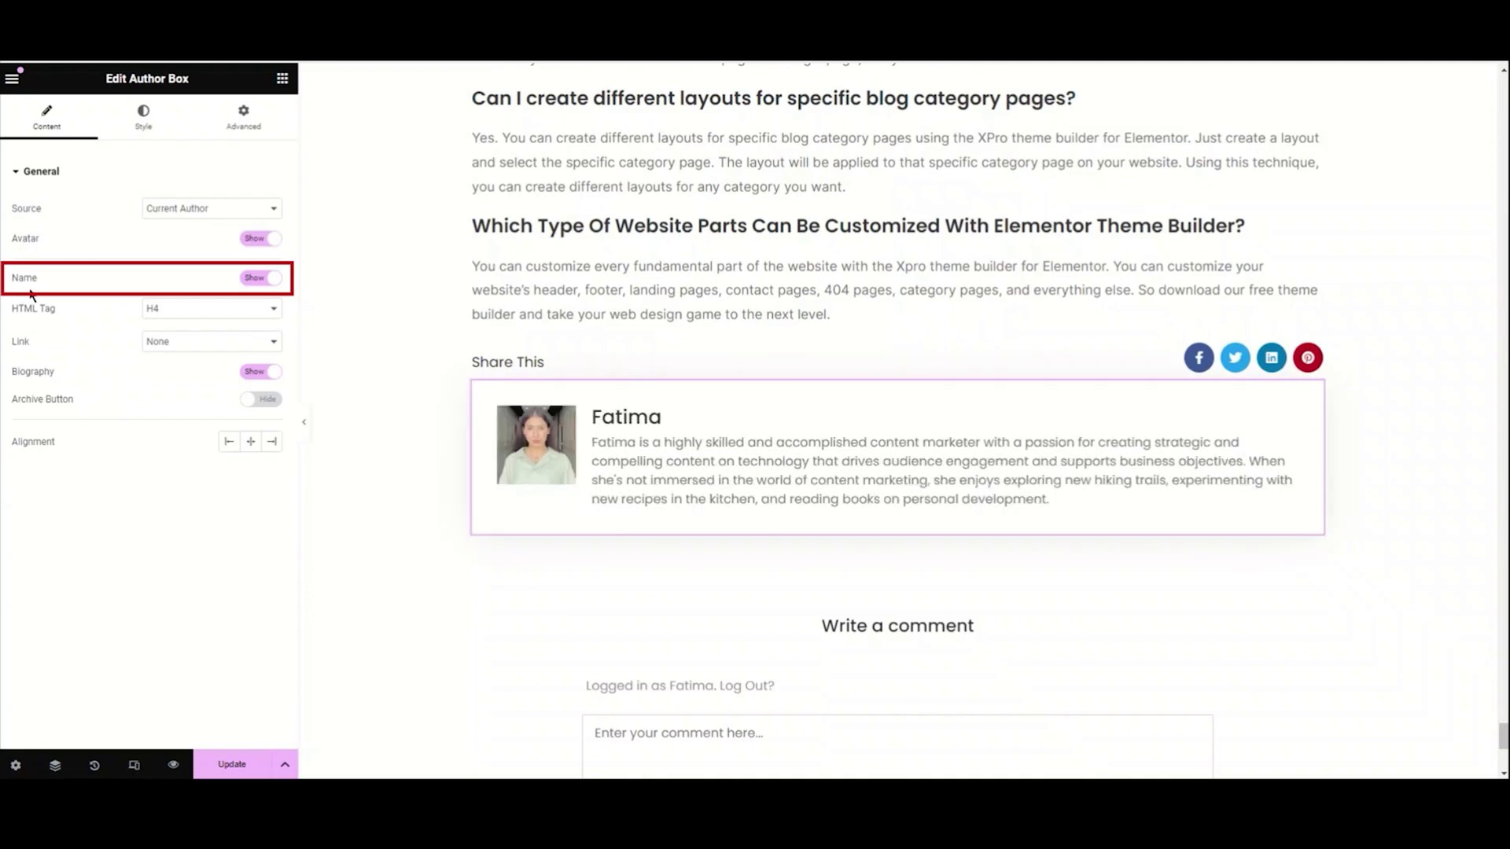
left_click(271, 282)
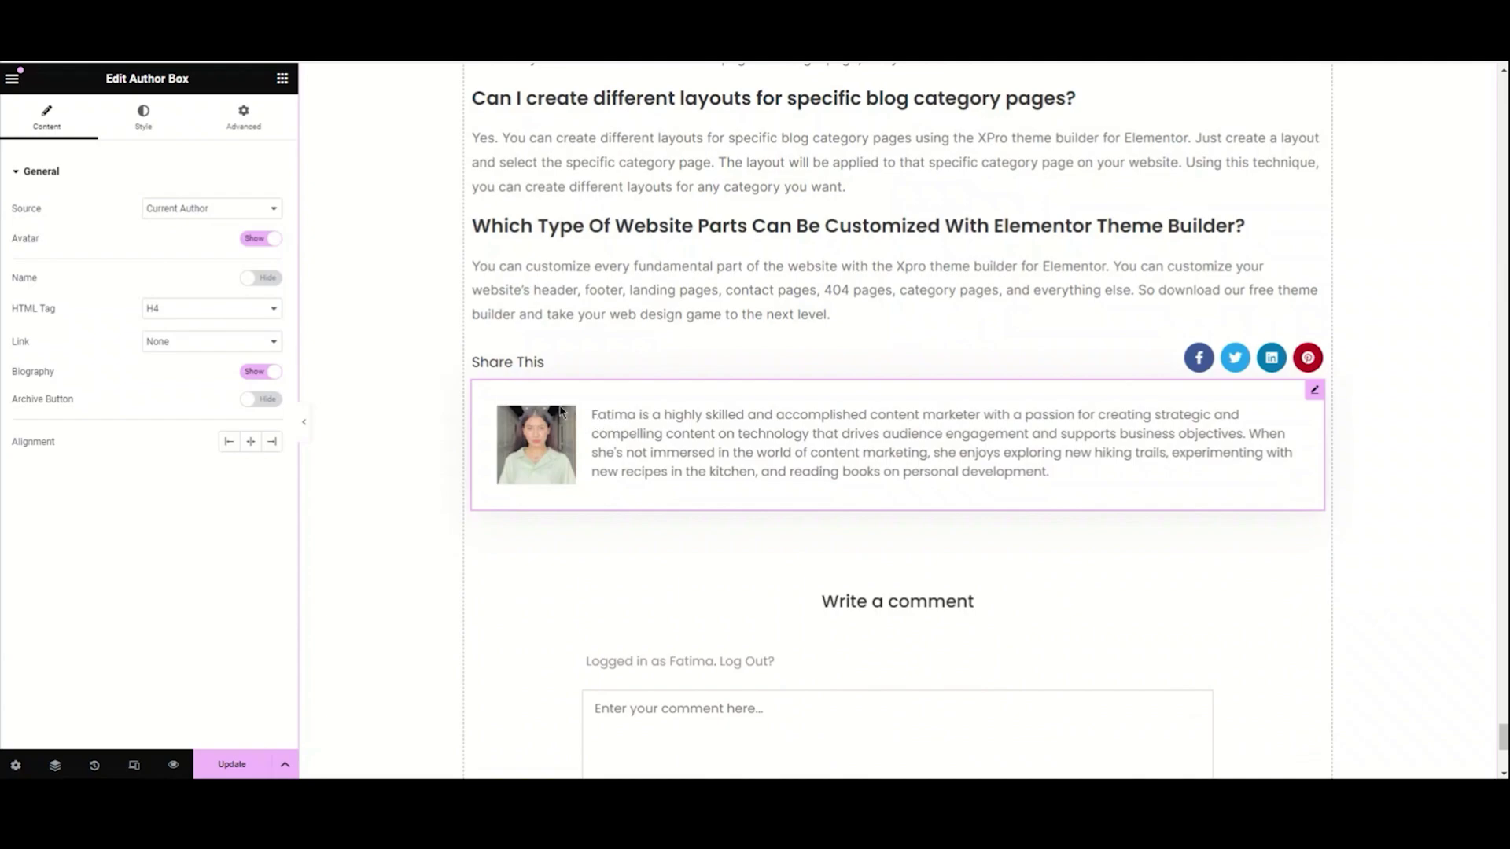
left_click(271, 279)
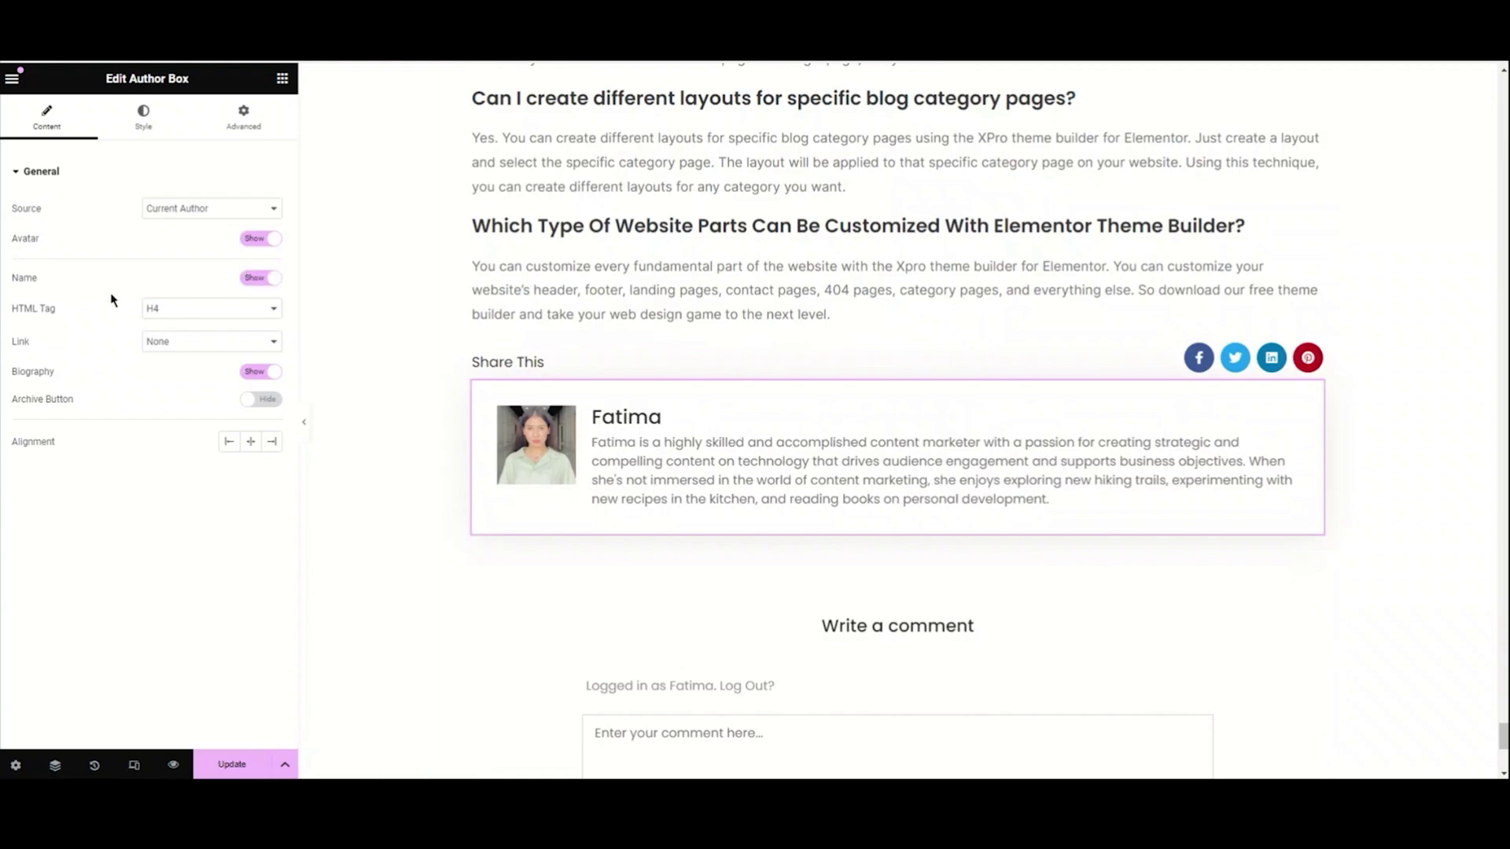
- Set the HTML tag of the author box's name to H3
left_click(166, 310)
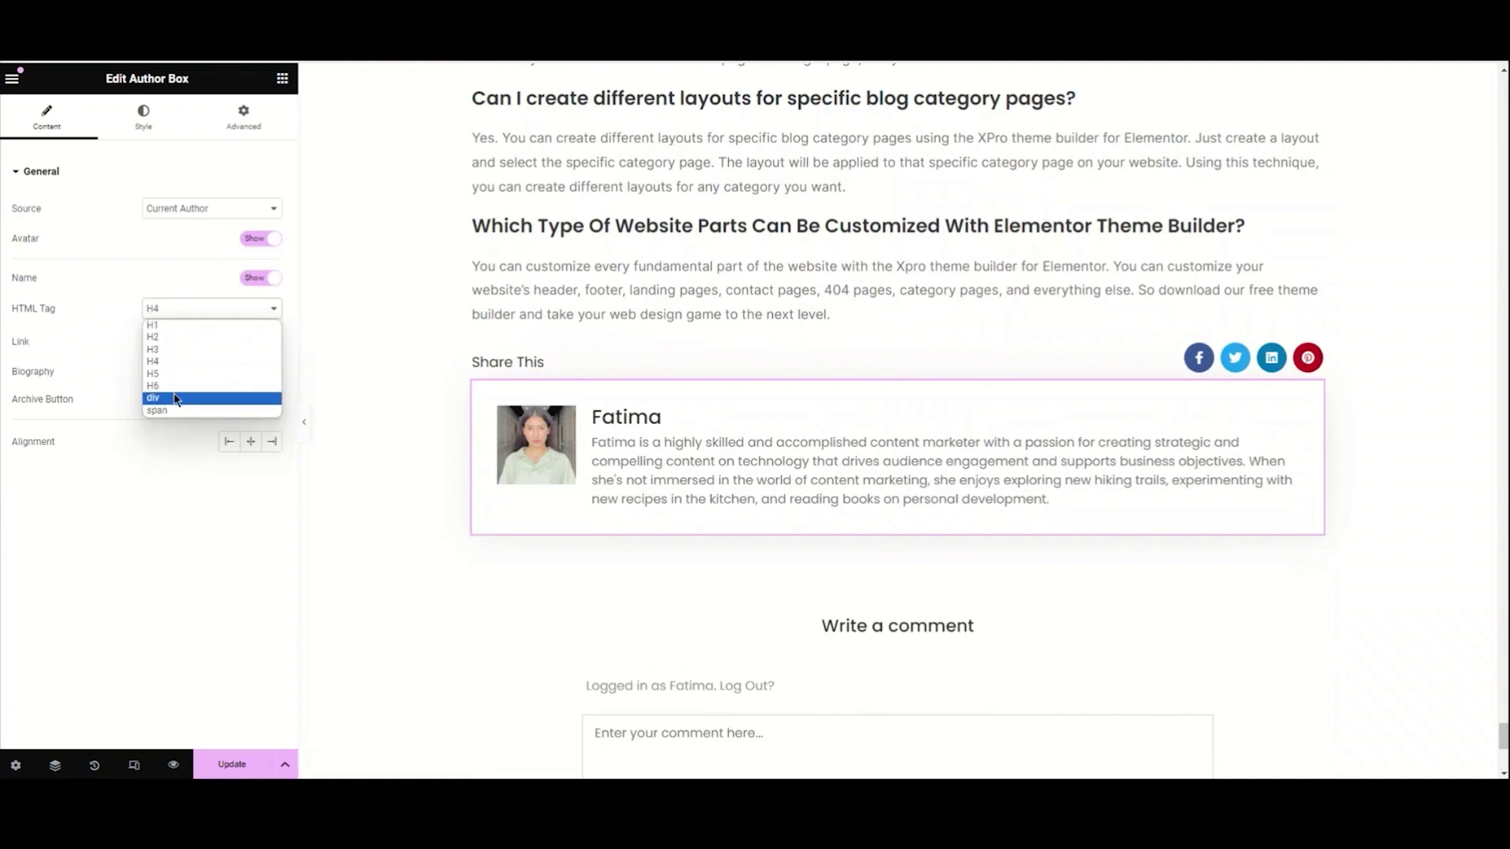
left_click(218, 385)
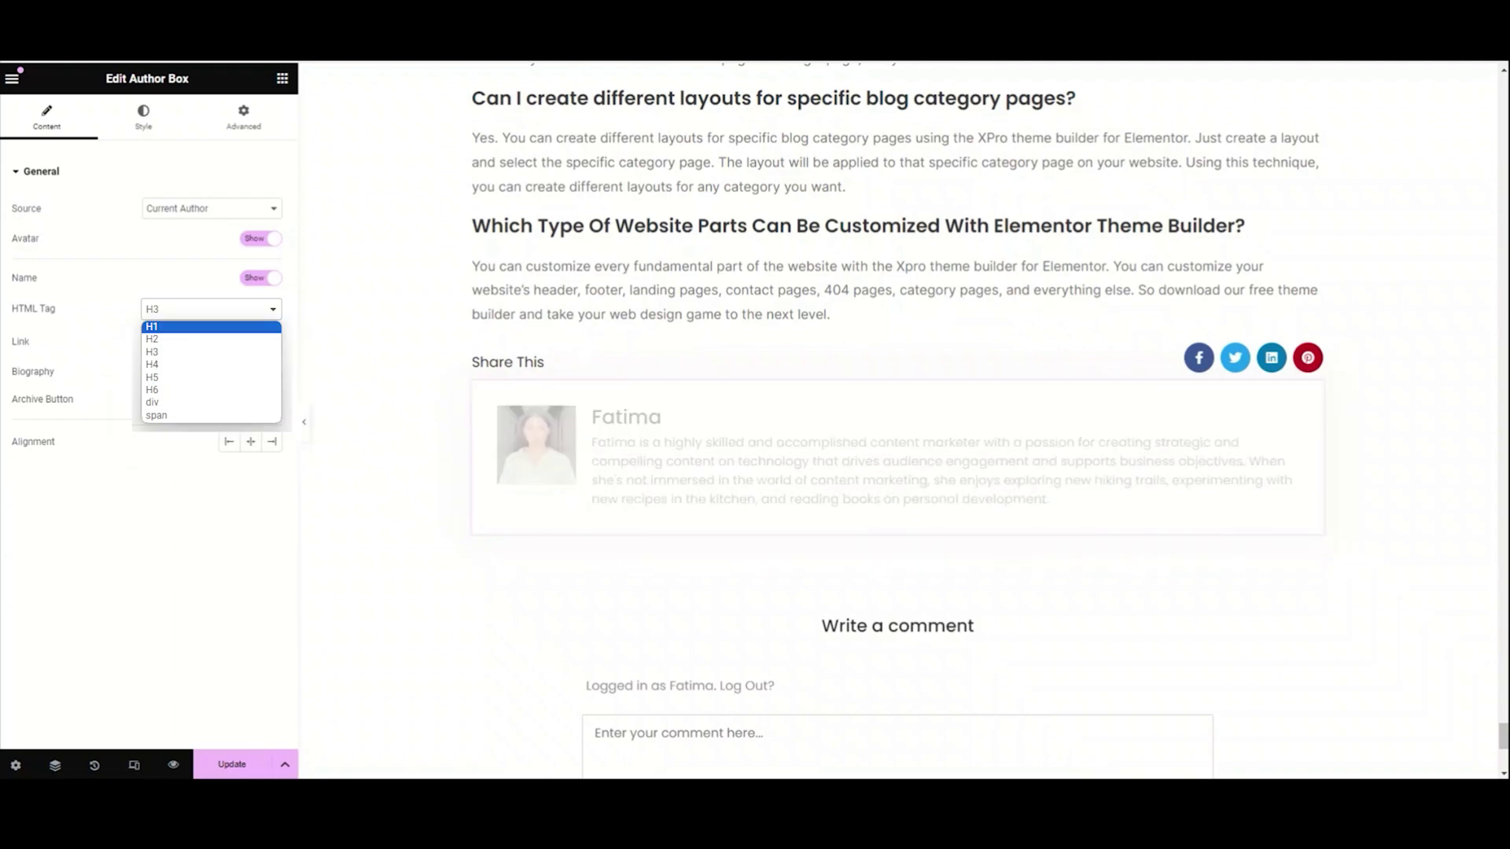
left_click(298, 395)
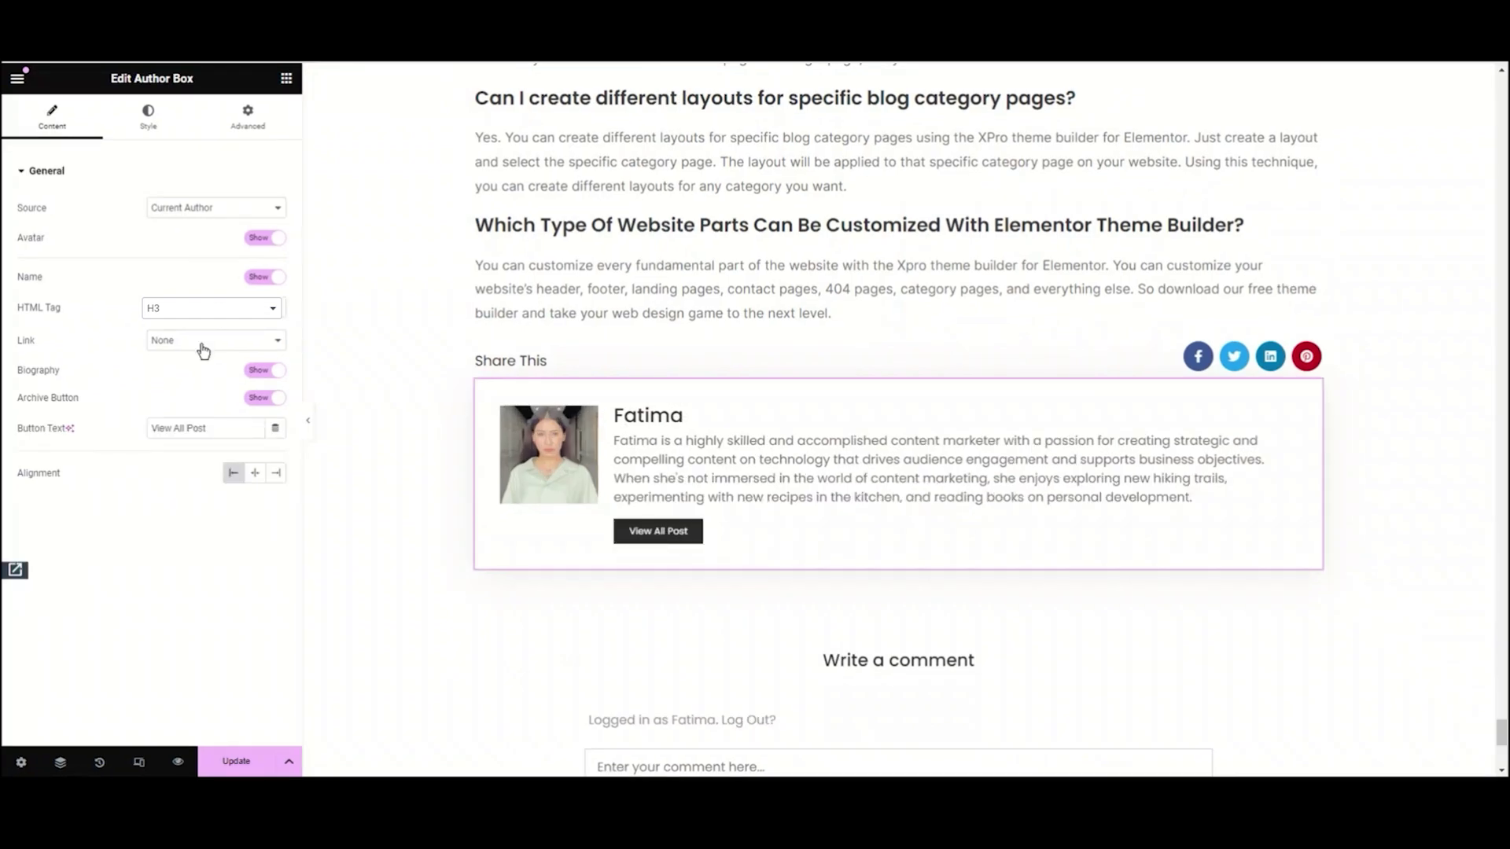
- Try Website and Posts as the link target of the author box
left_click(201, 346)
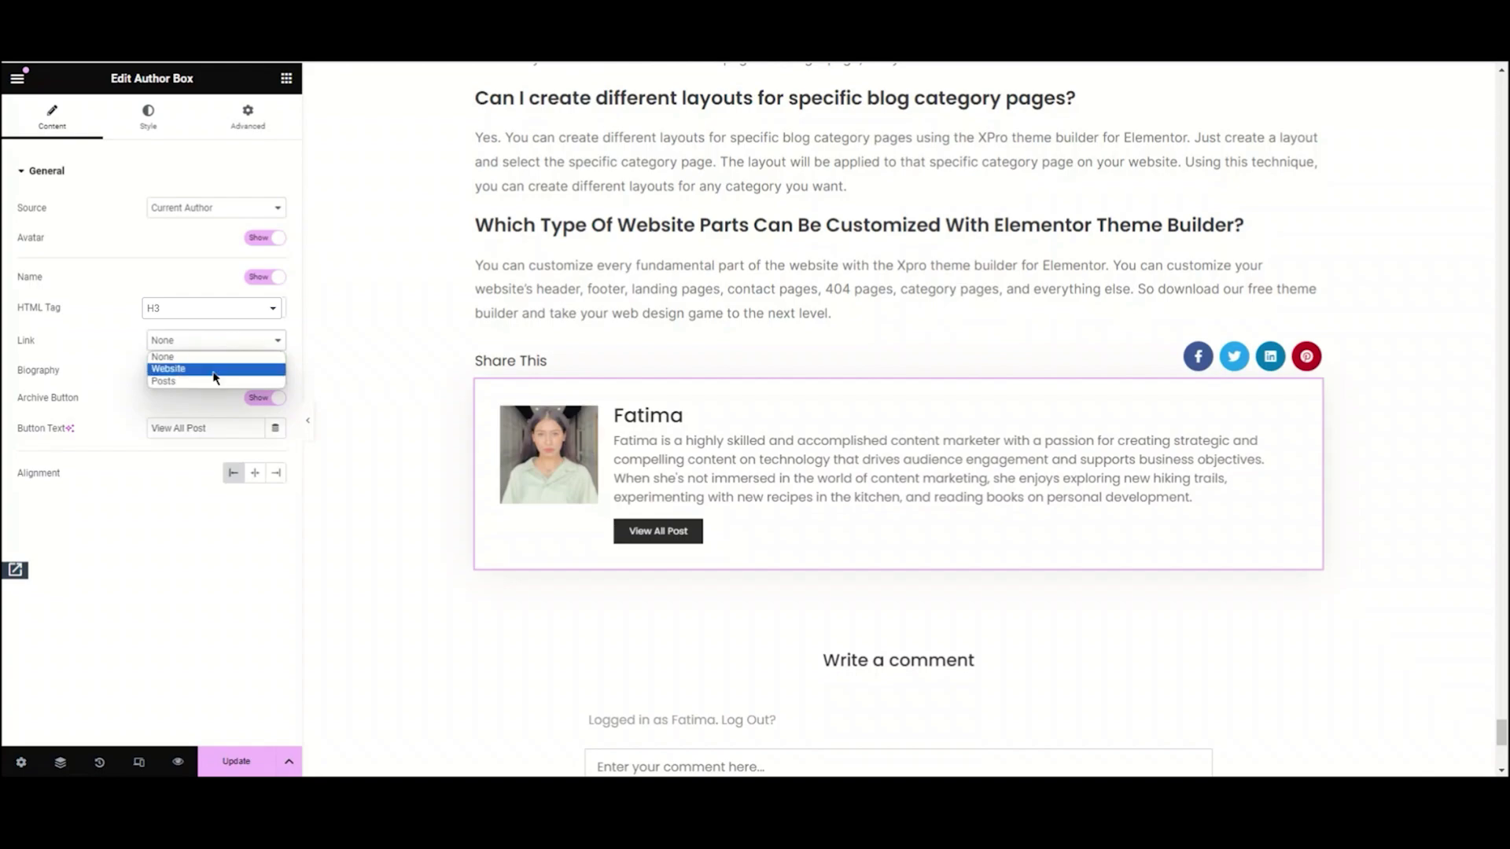
left_click(214, 372)
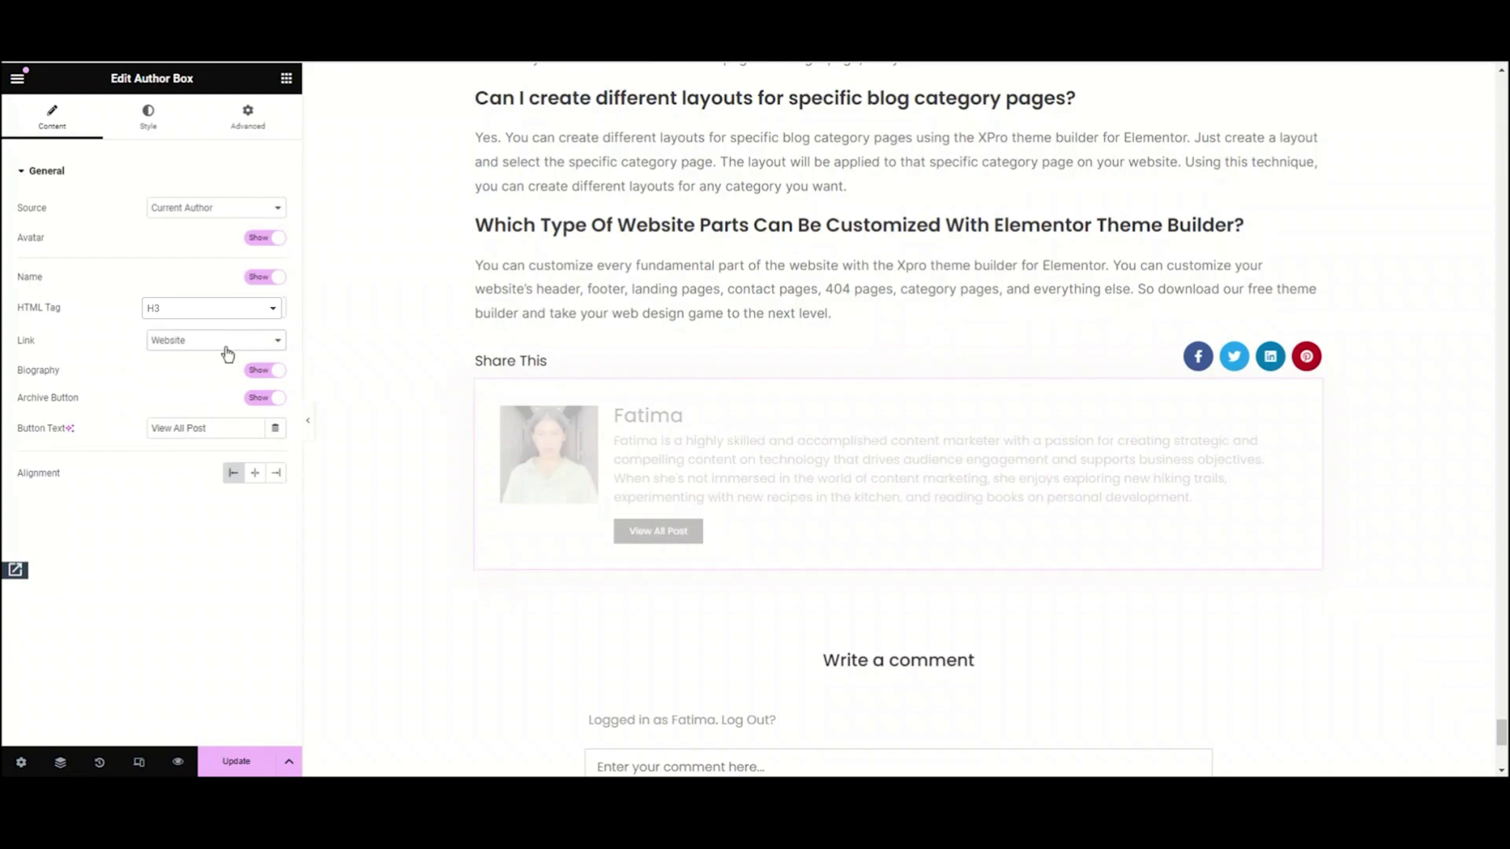
left_click(223, 341)
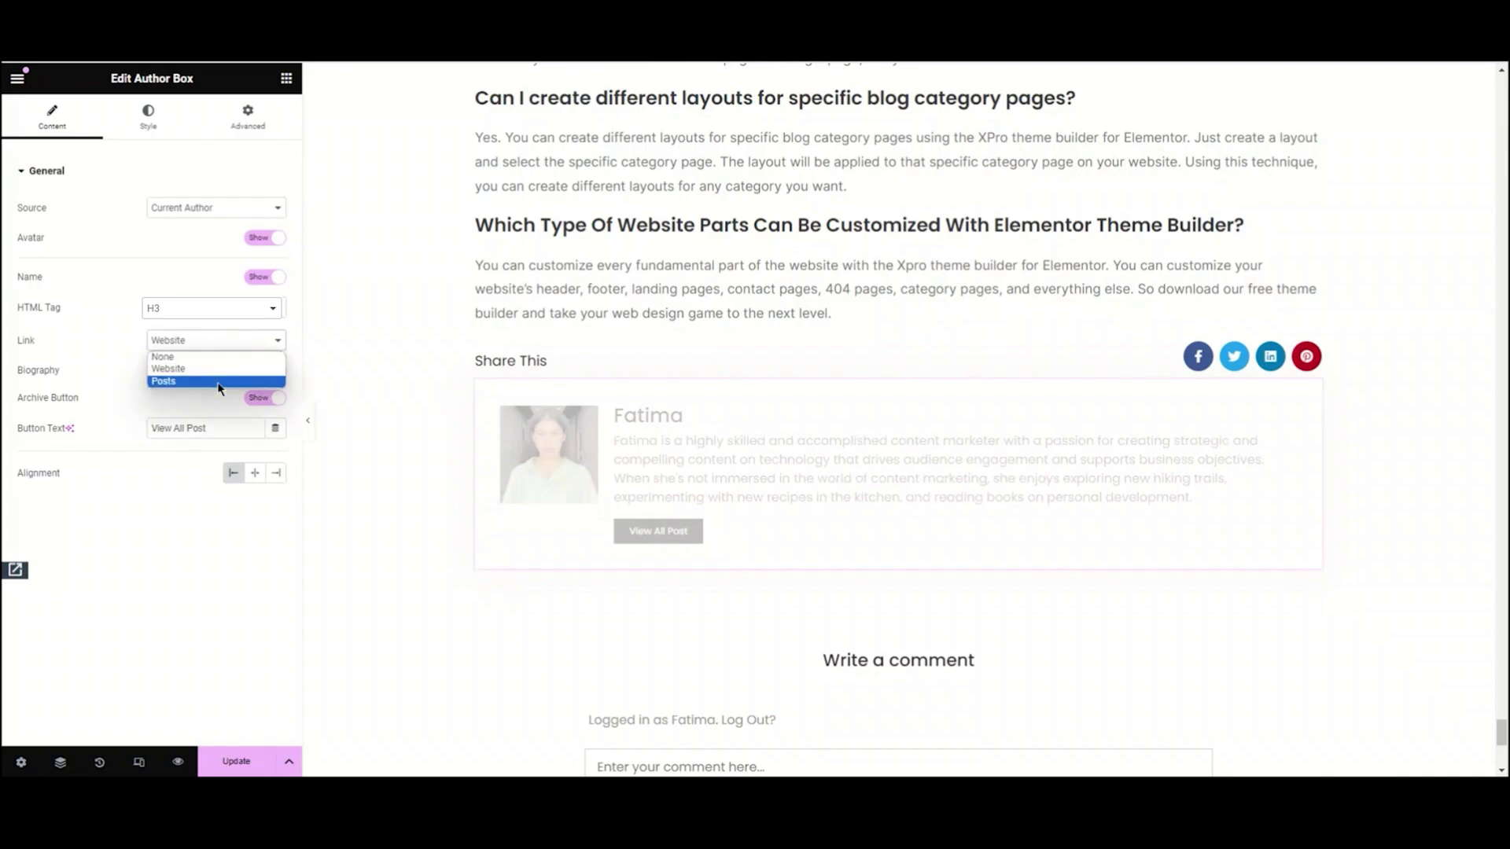
left_click(217, 380)
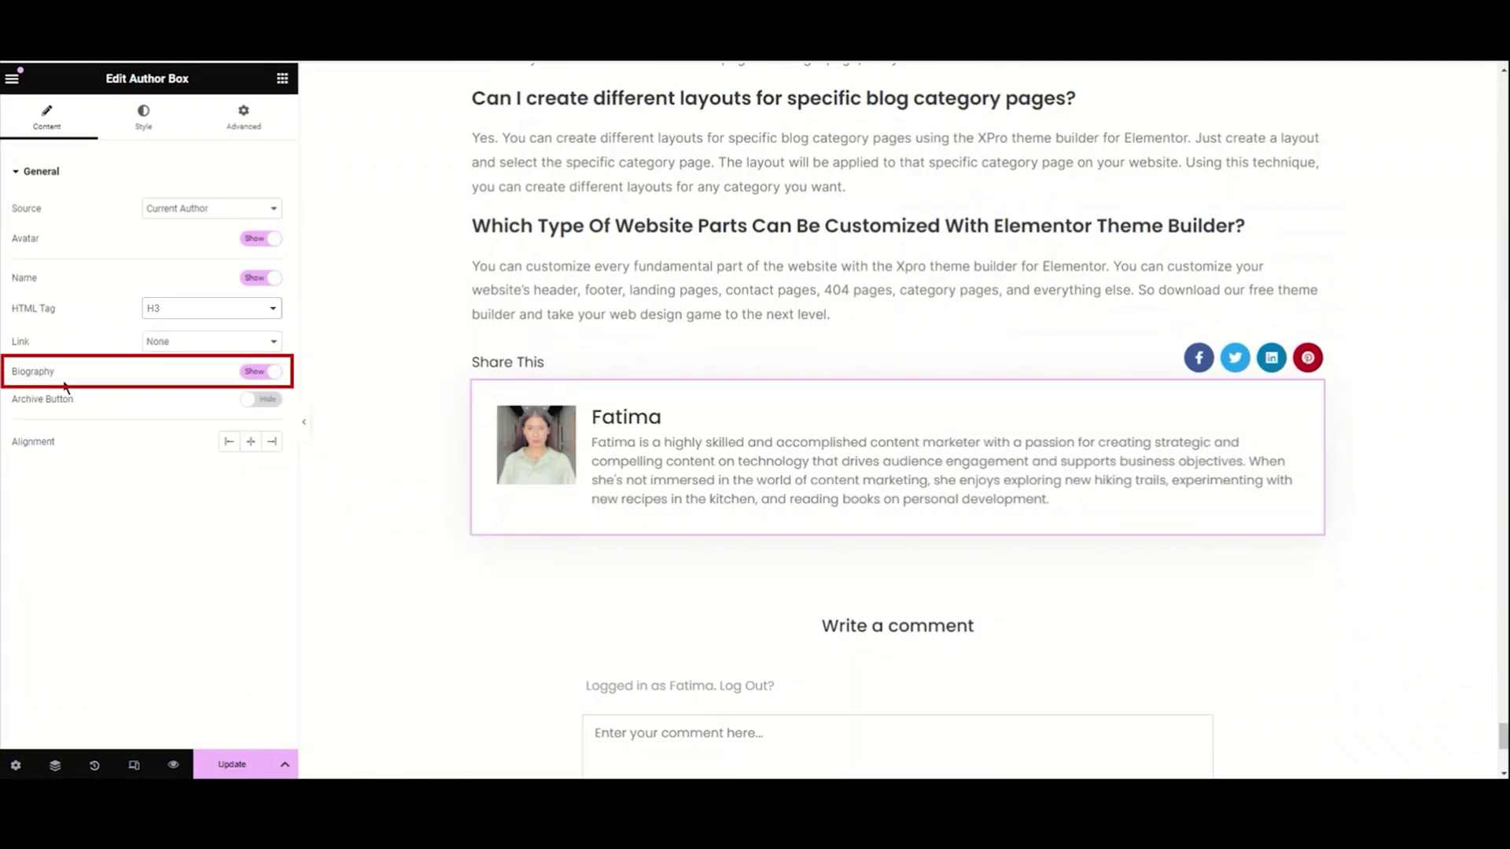
- Hide the author box's biography and show it again
left_click(265, 380)
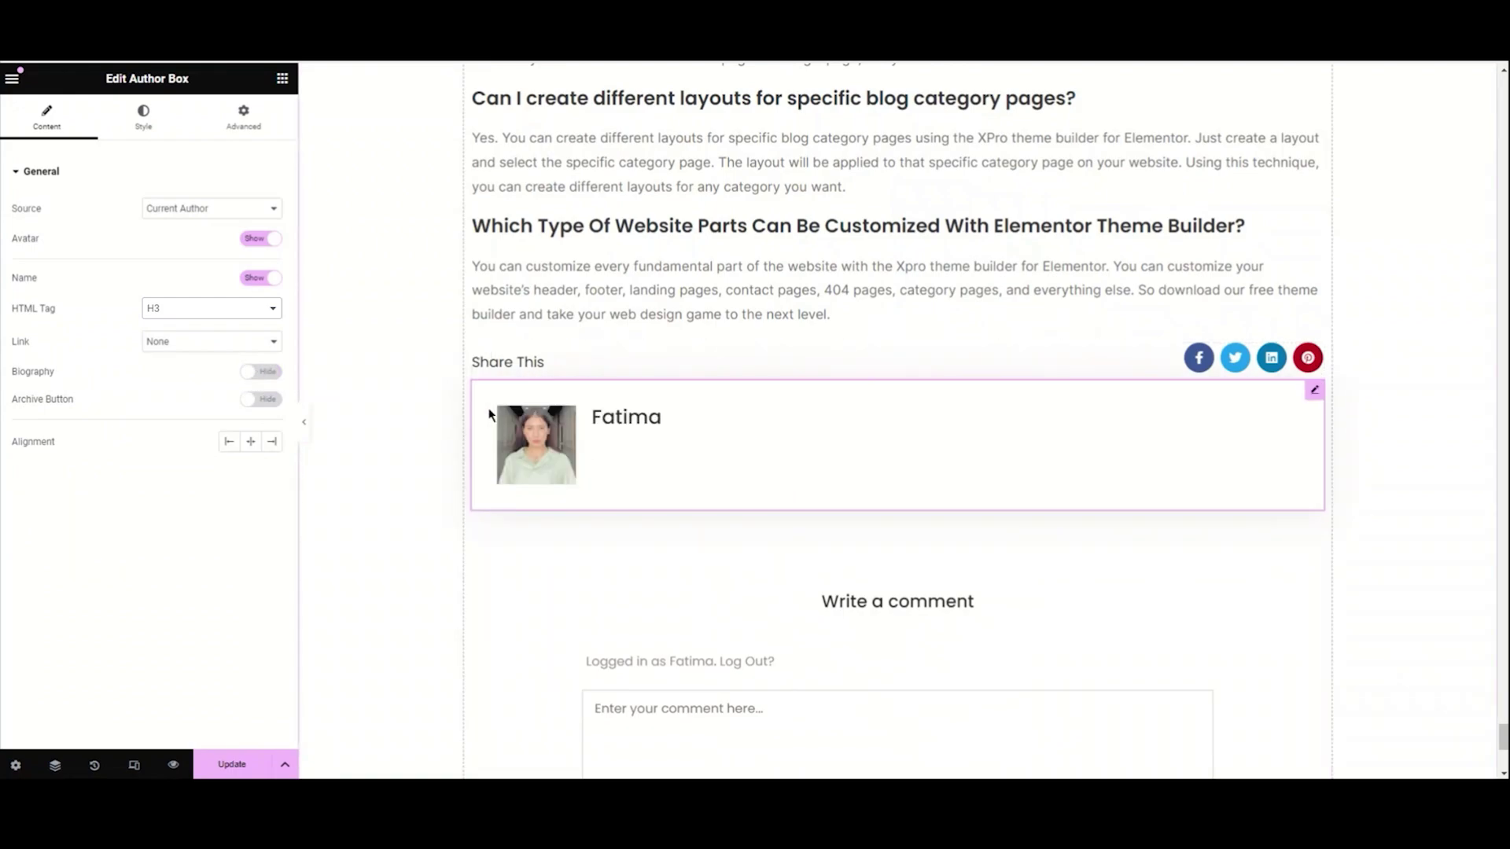
left_click(265, 372)
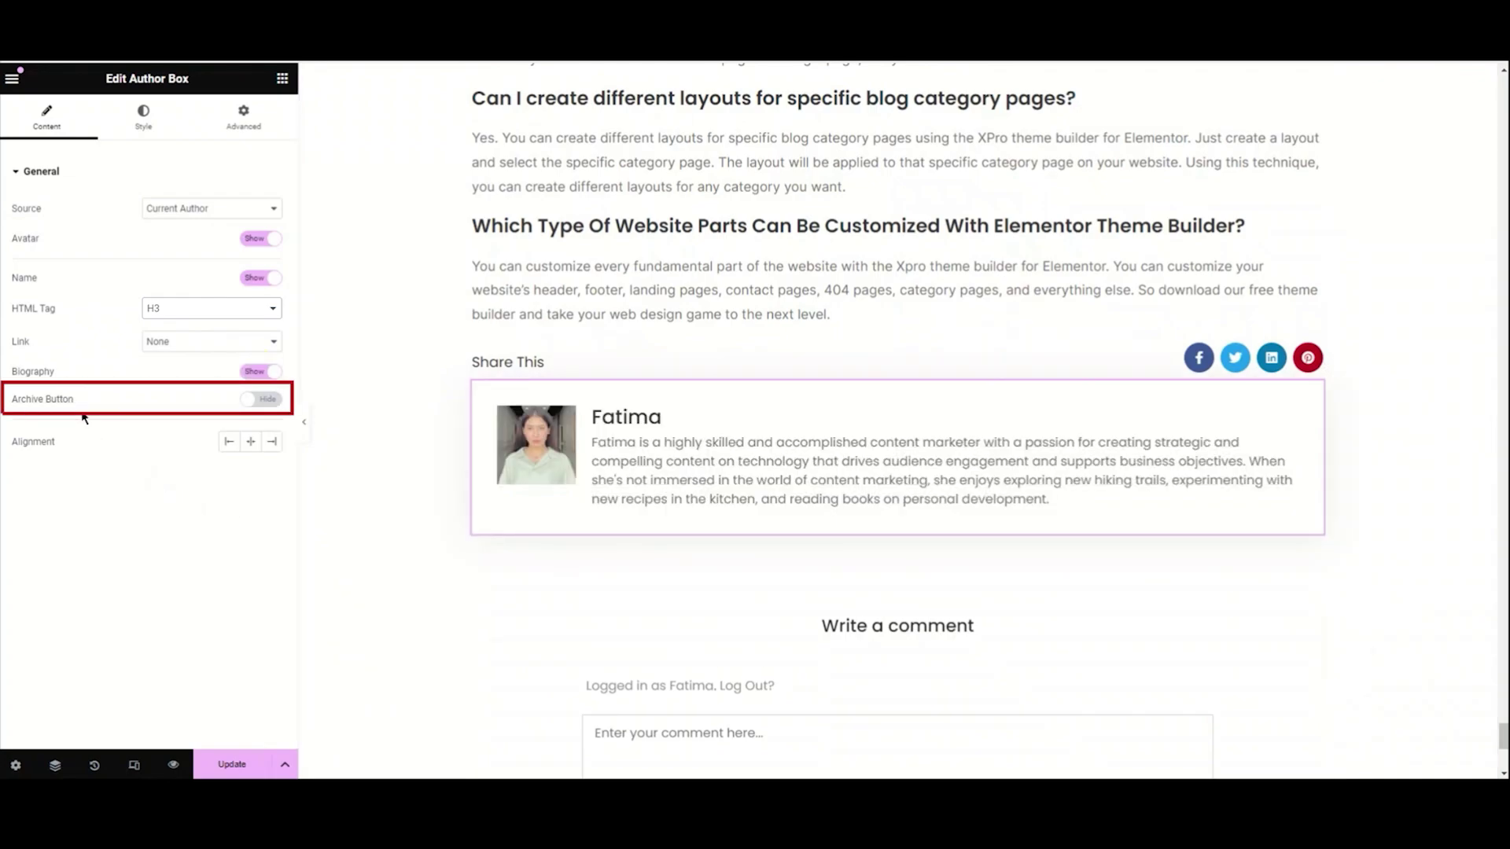
- Show the author box's archive button, try the texts "More" and "All Post", and set its text to "View All Post"
left_click(265, 399)
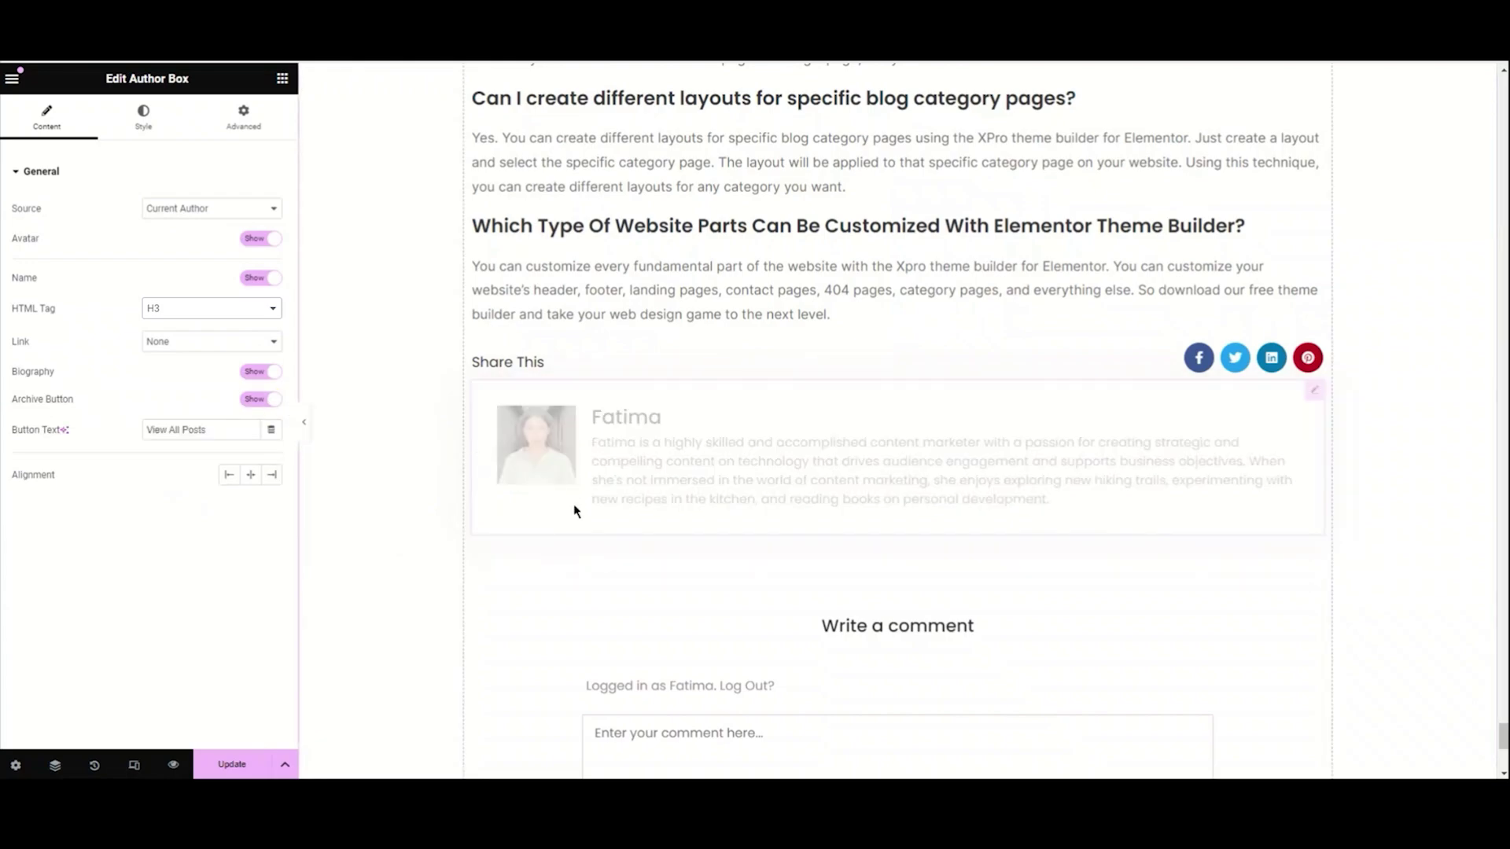
triple_click(217, 433)
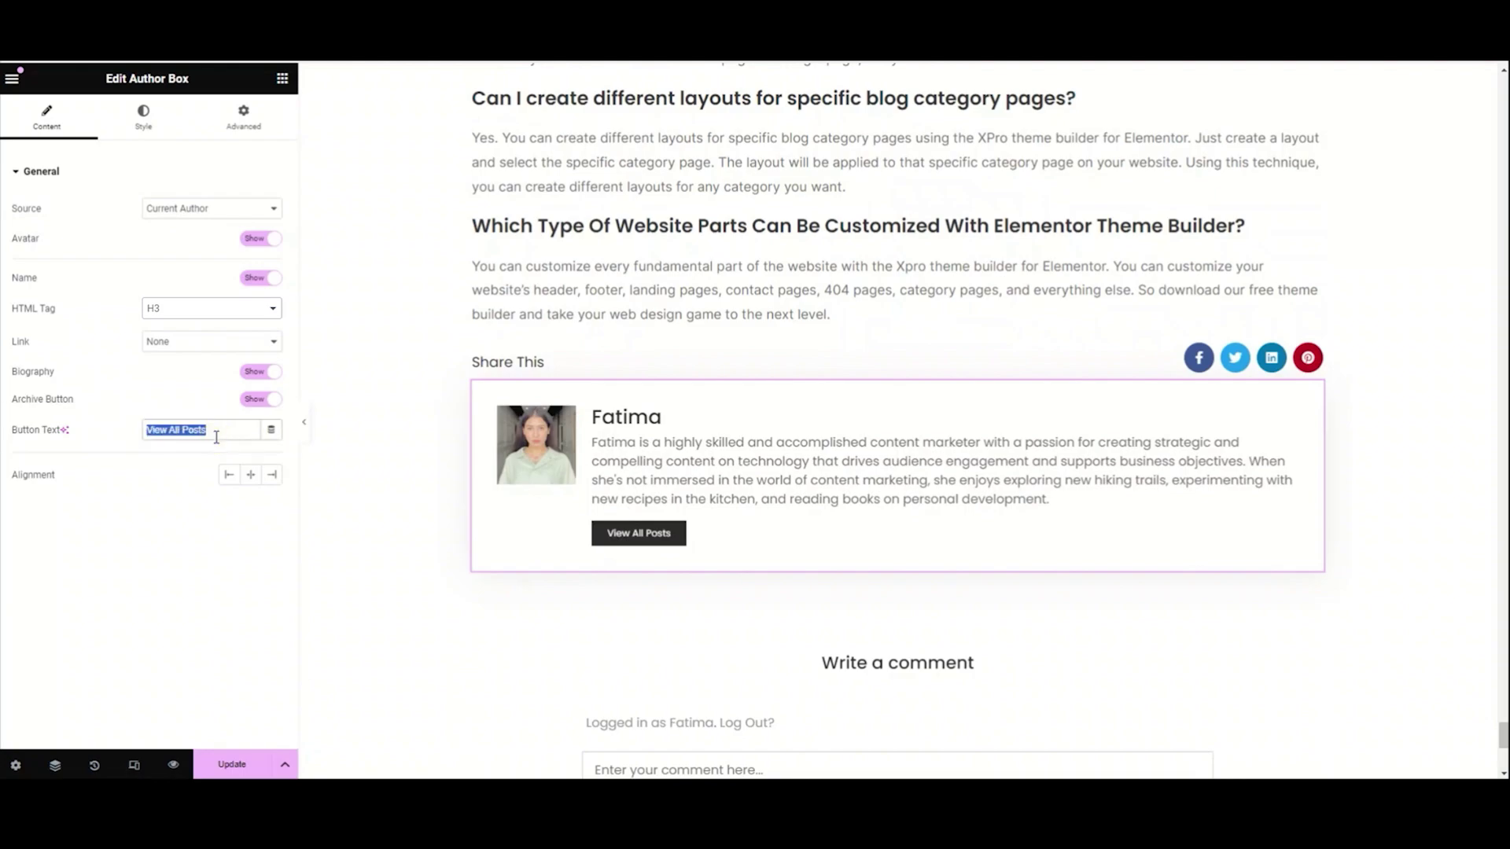
type("More")
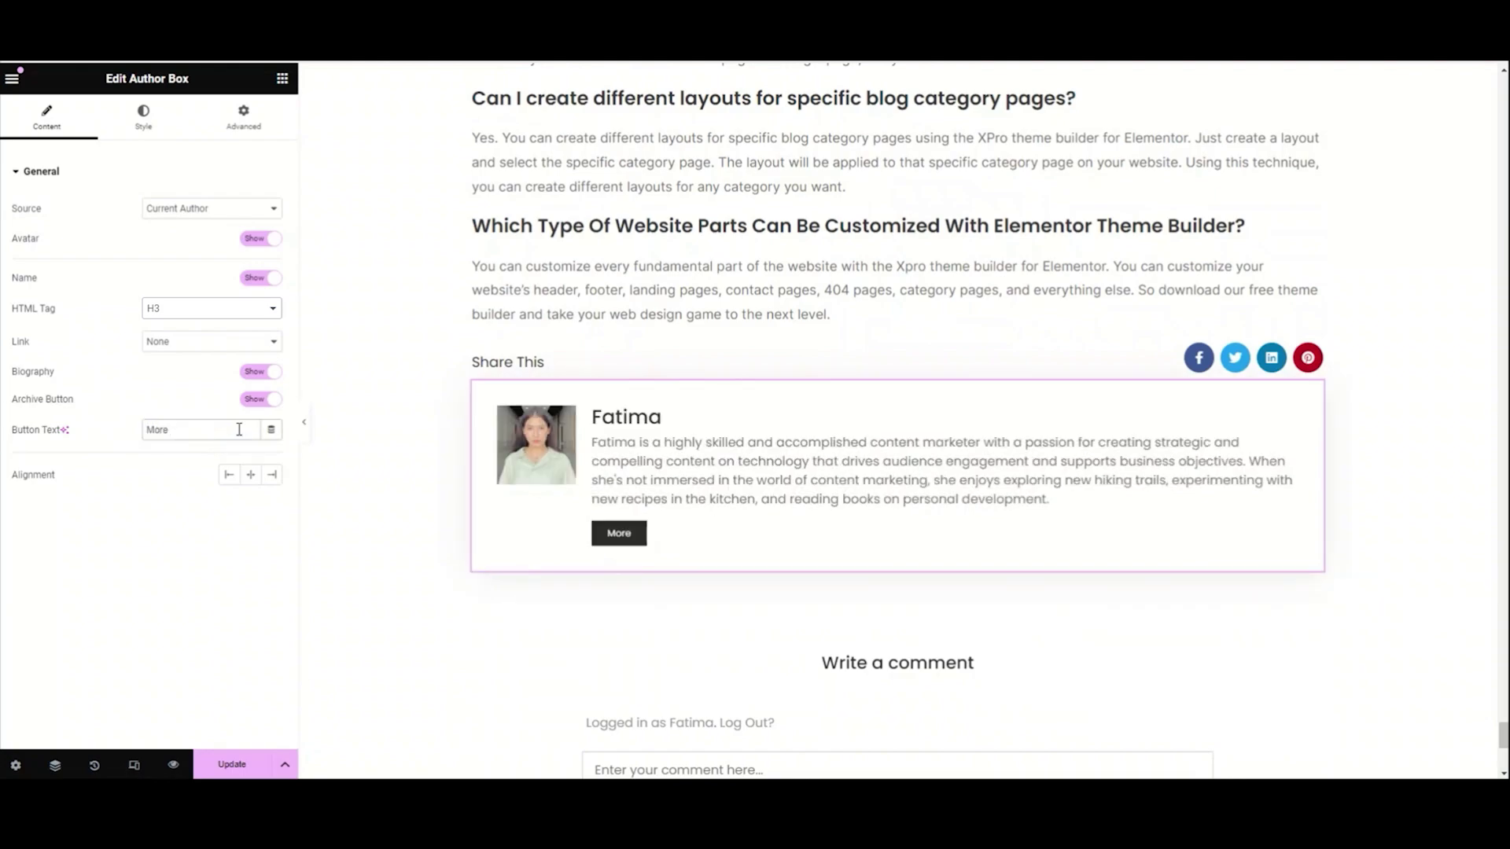
triple_click(184, 431)
type("All Po")
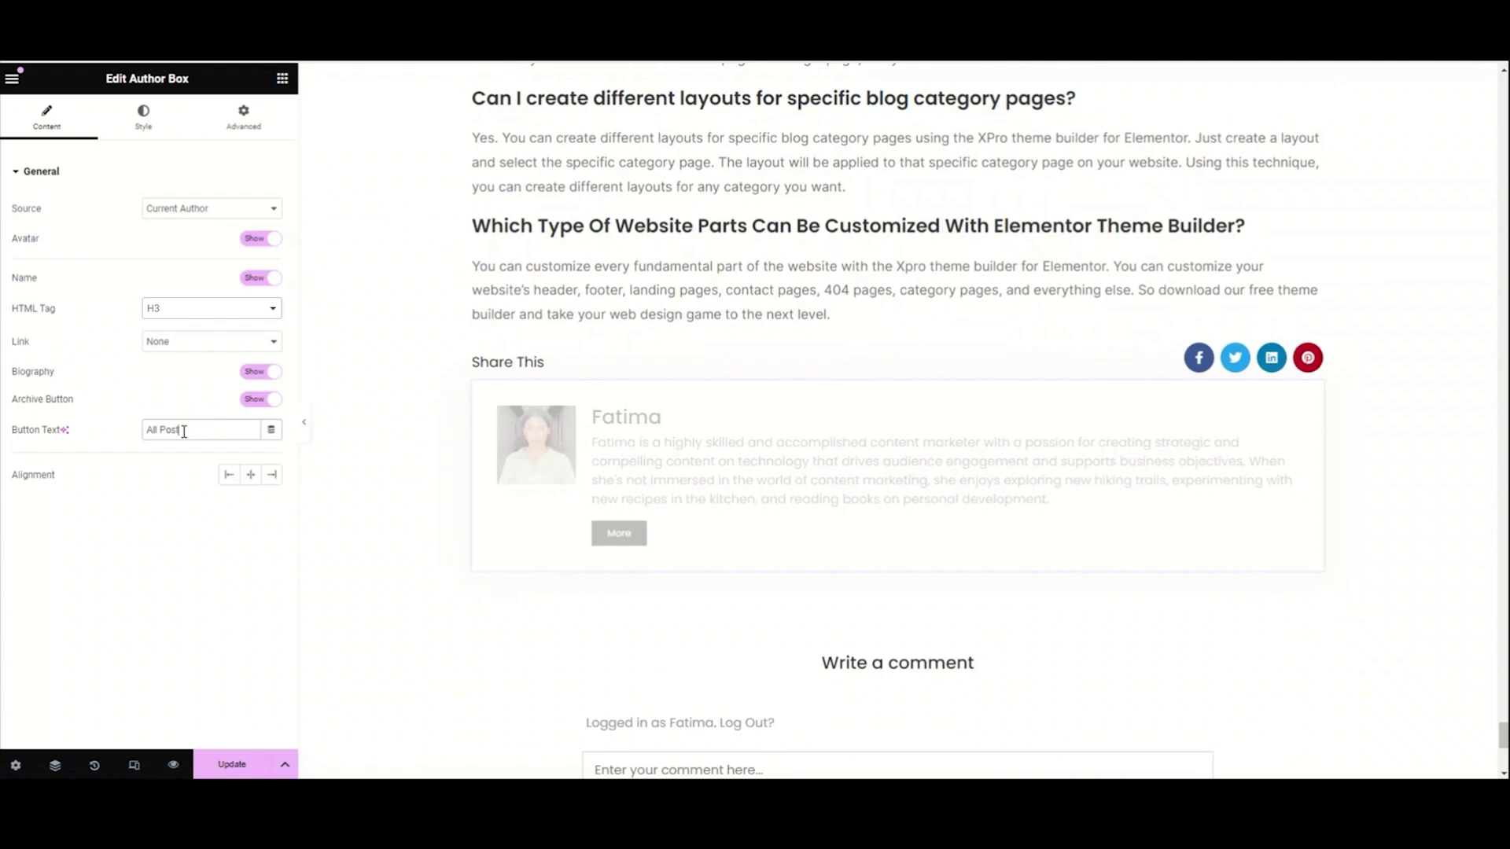
type("st")
triple_click(230, 431)
type("View All pPost")
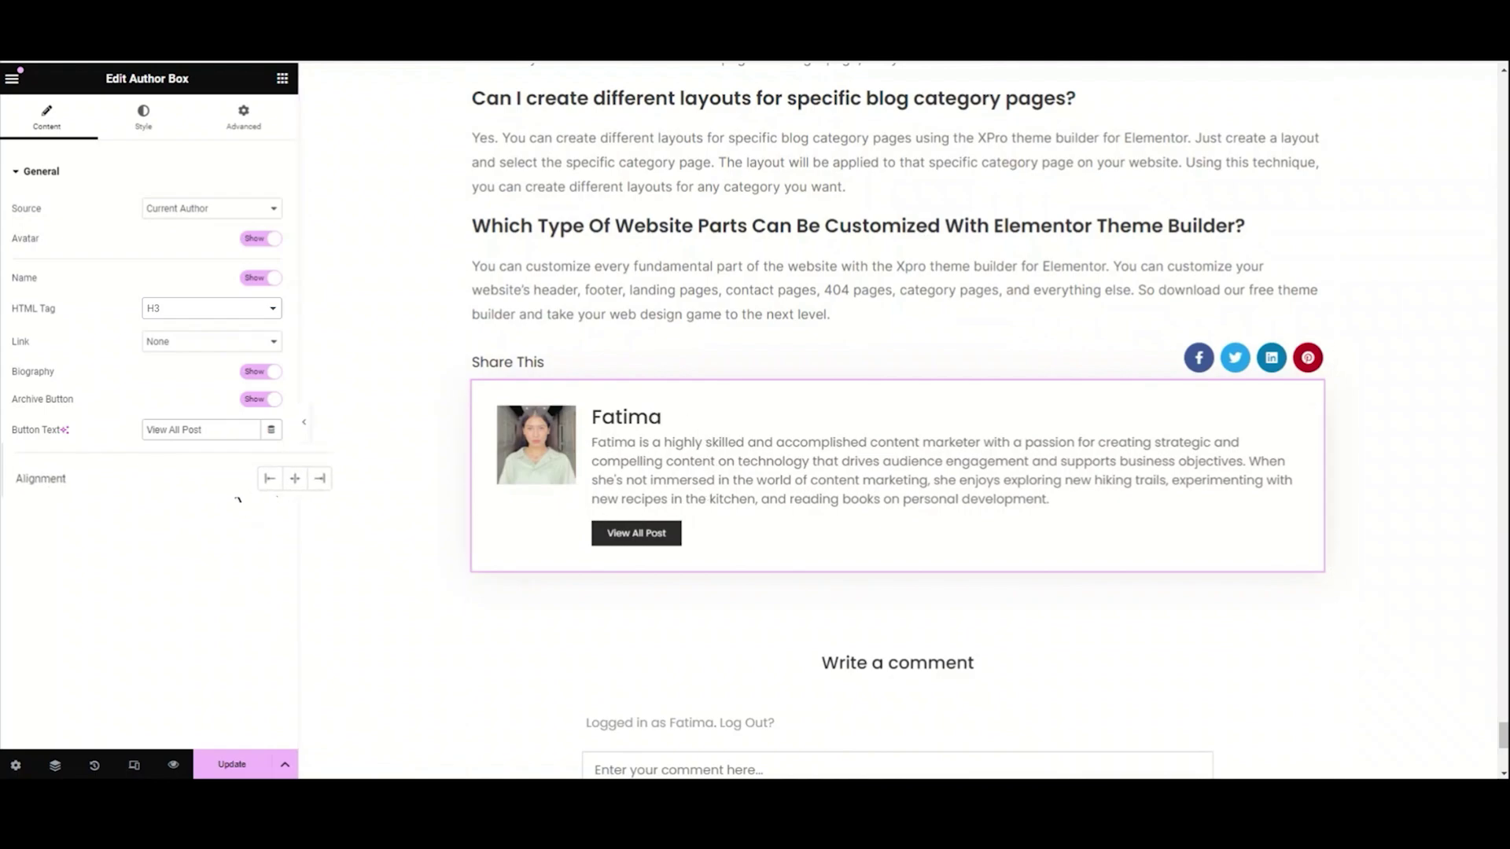
- Try centre and right alignment for the author box, set it to left and collapse the General settings
left_click(250, 475)
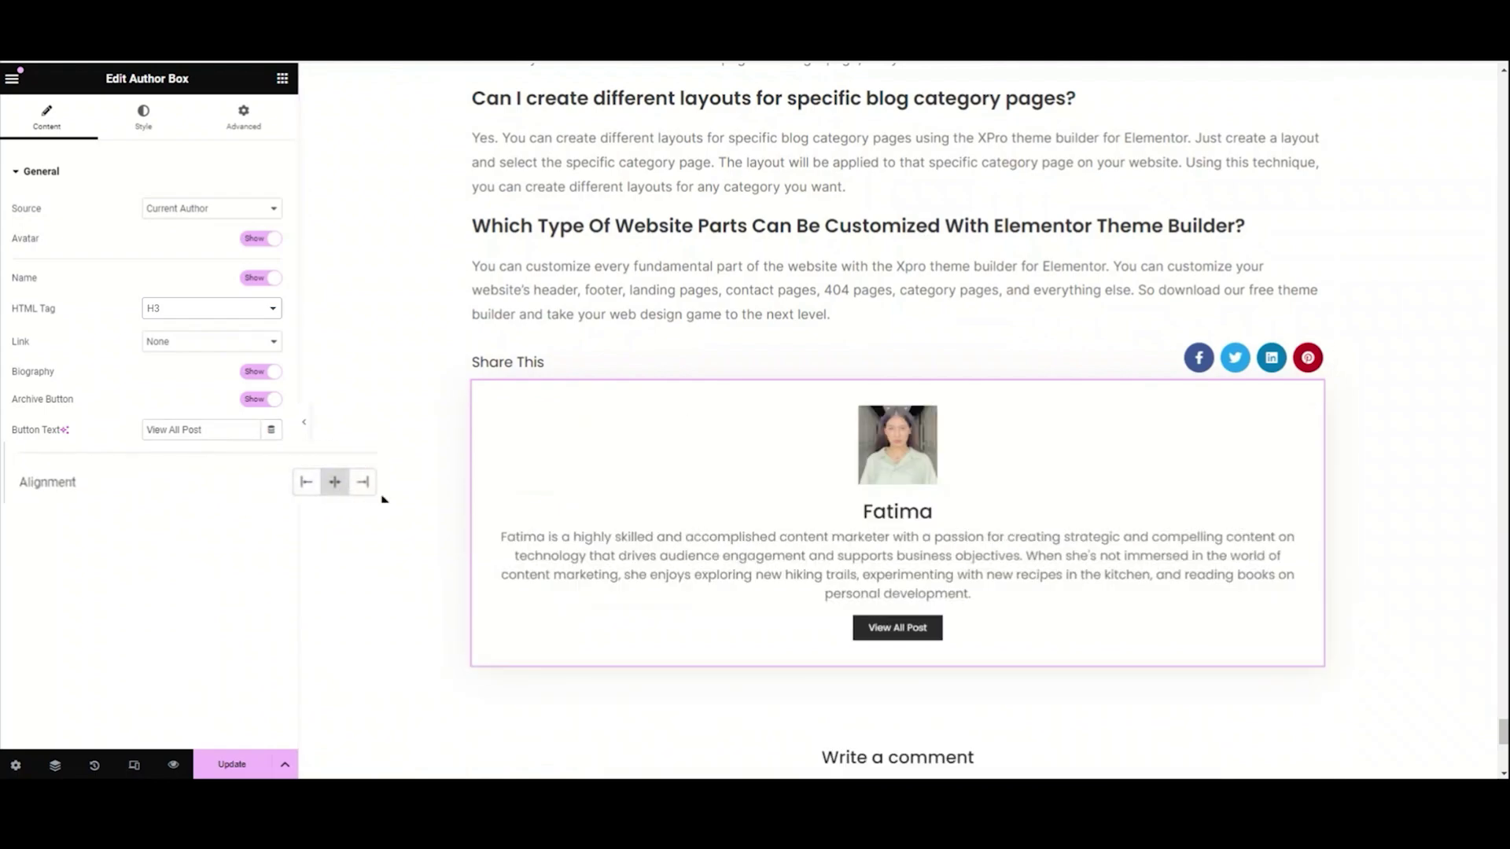
left_click(363, 482)
left_click(319, 483)
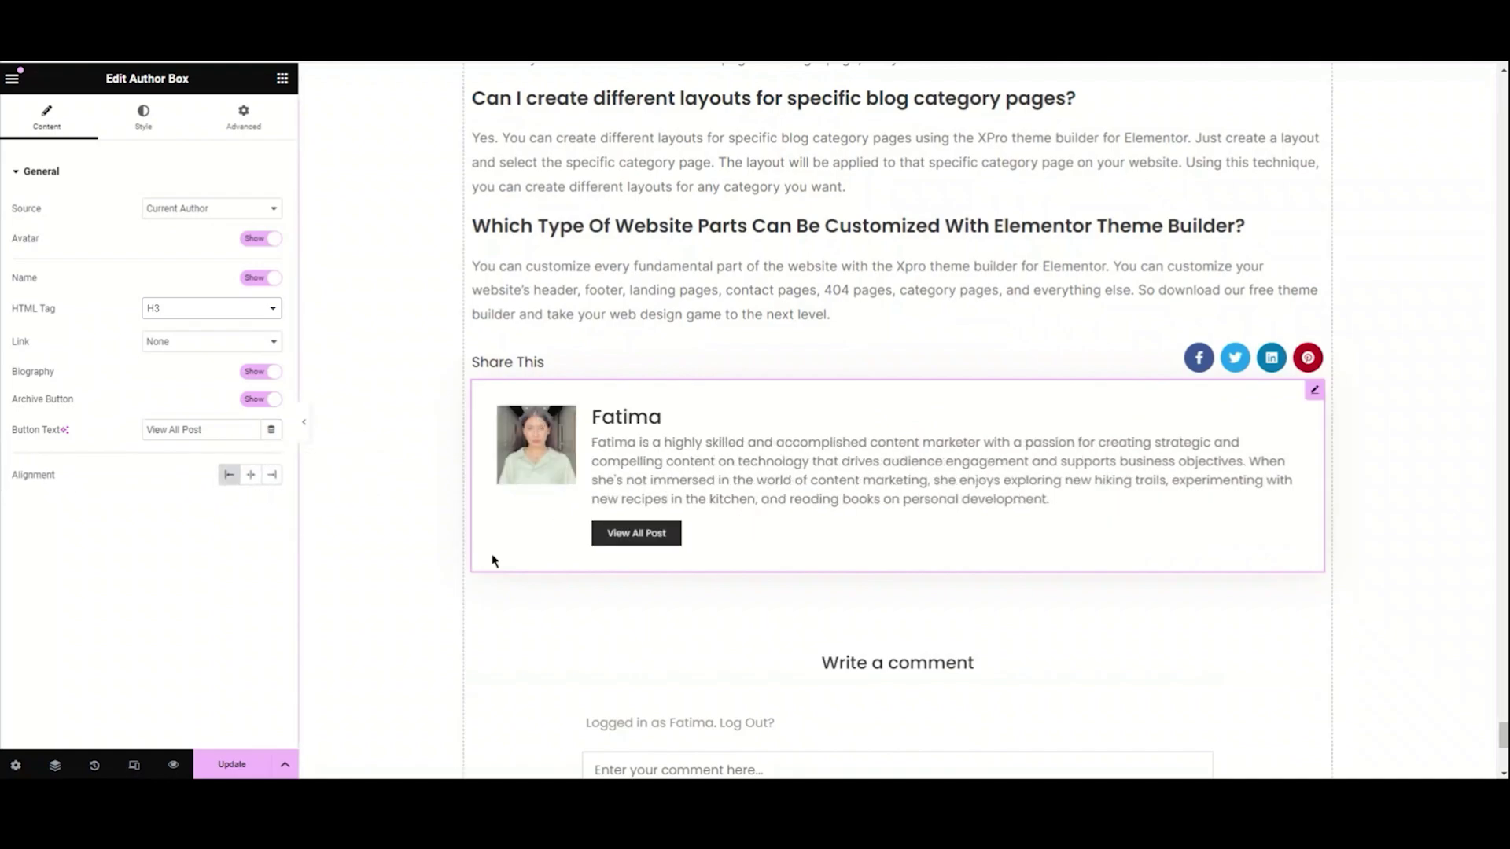
left_click(40, 174)
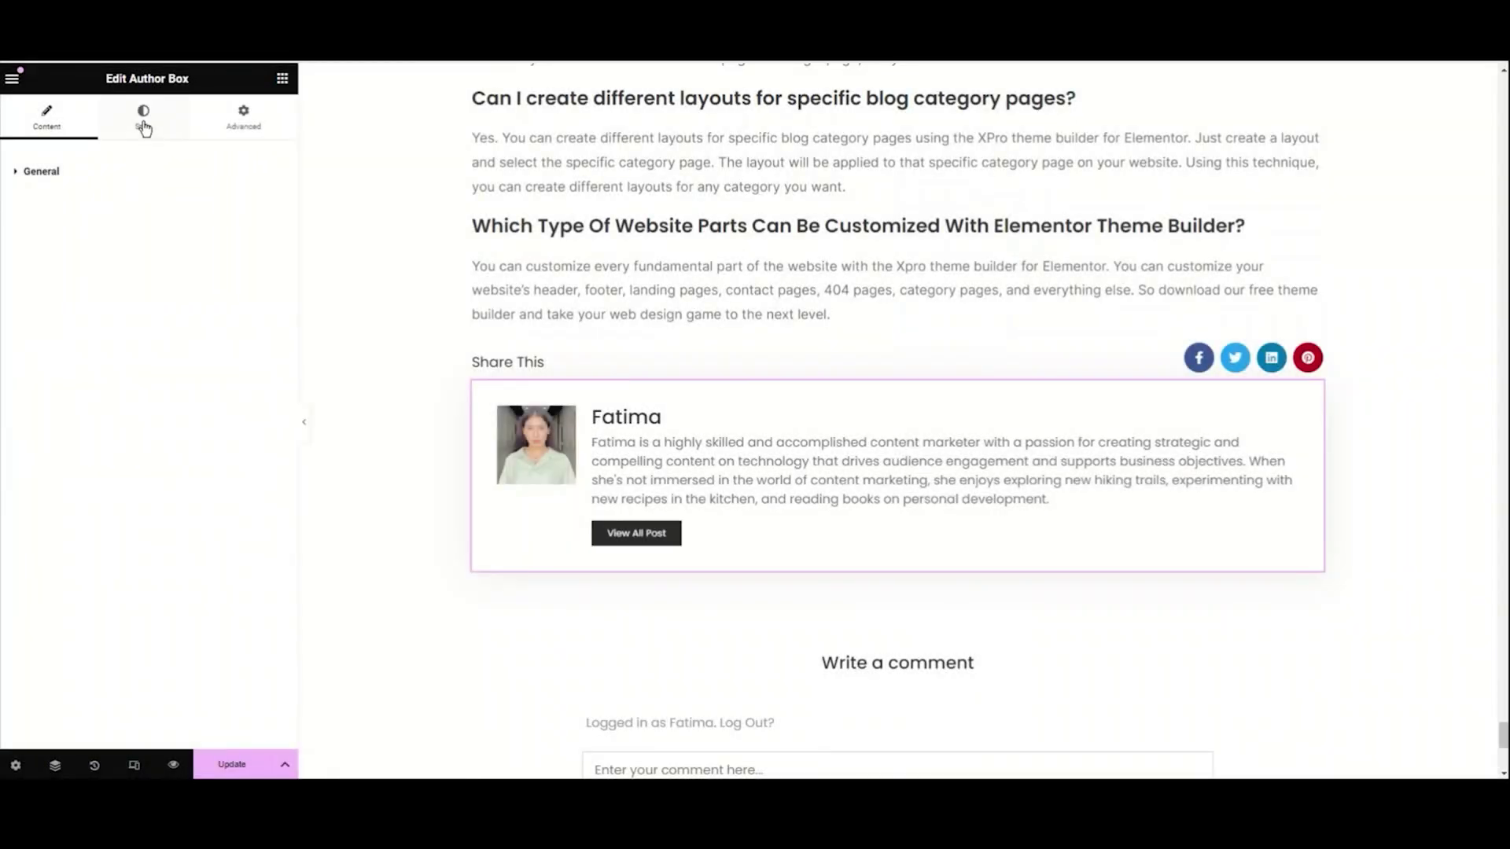
- Set the author image's width to 125 px and its height to 130 px in the style settings
left_click(144, 122)
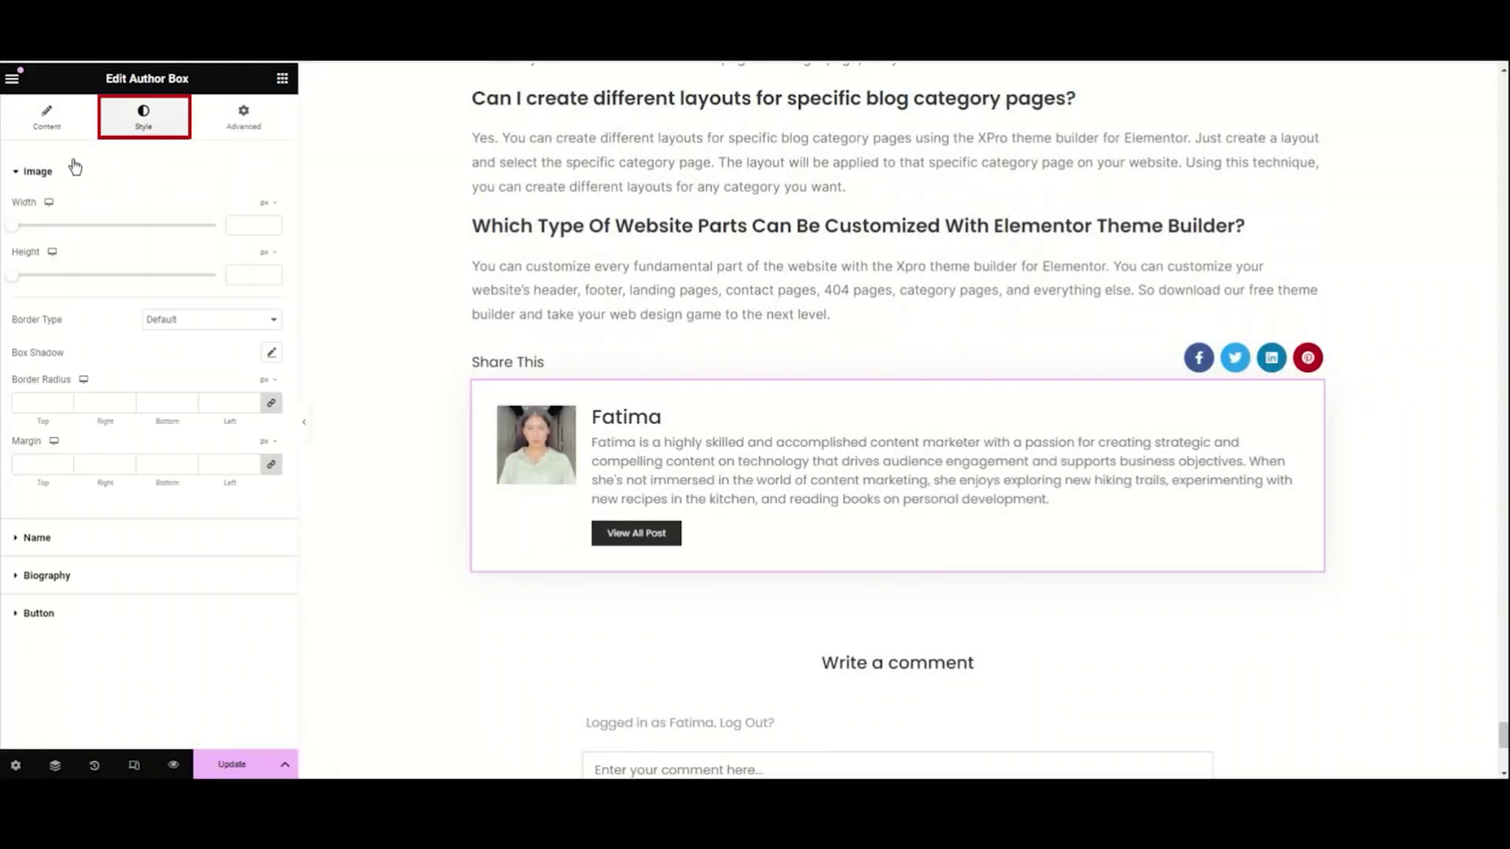
left_click(54, 175)
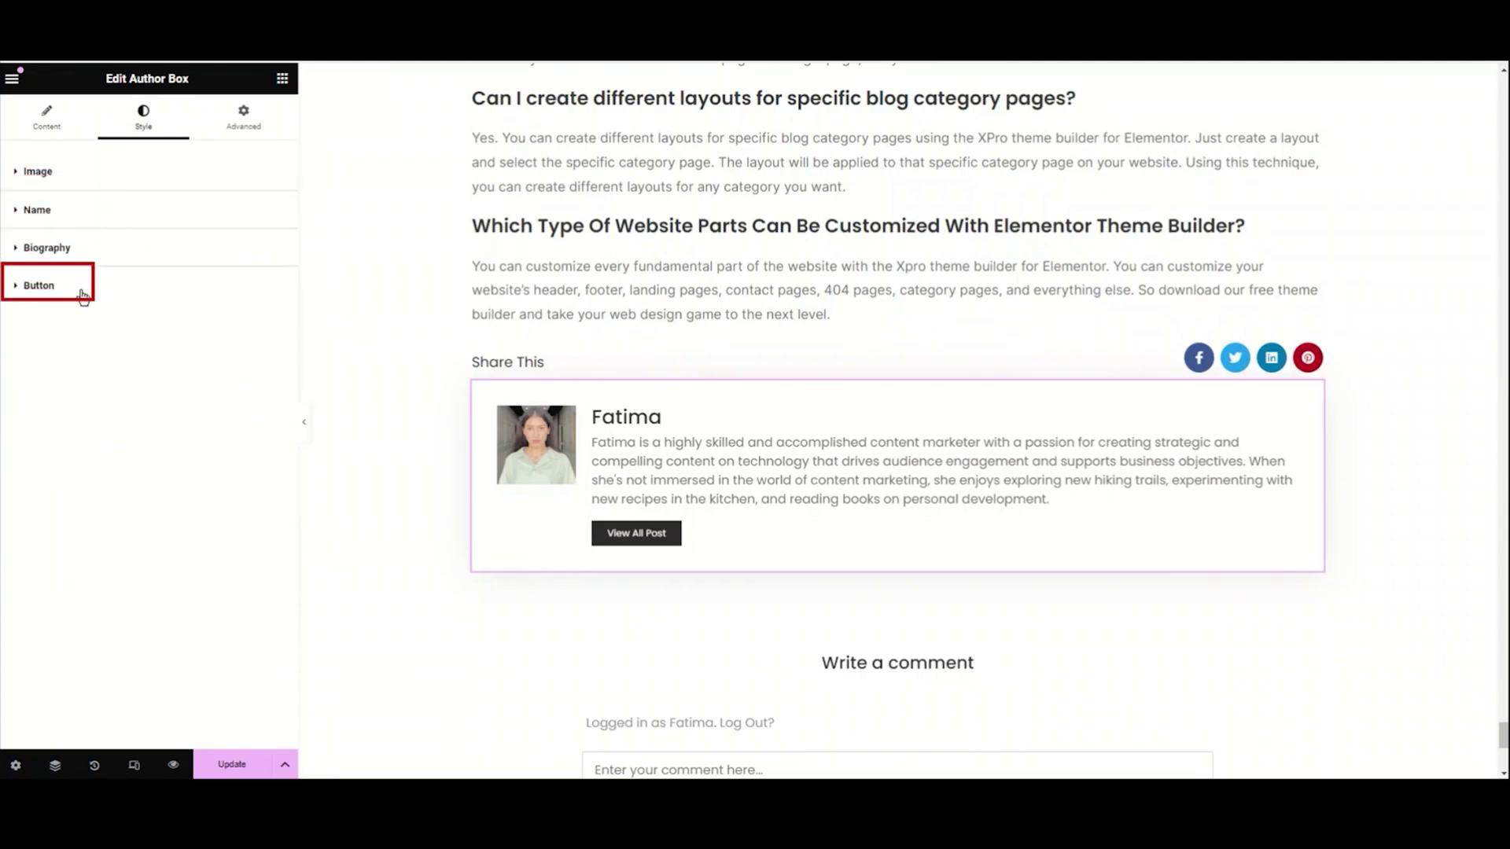
left_click(69, 172)
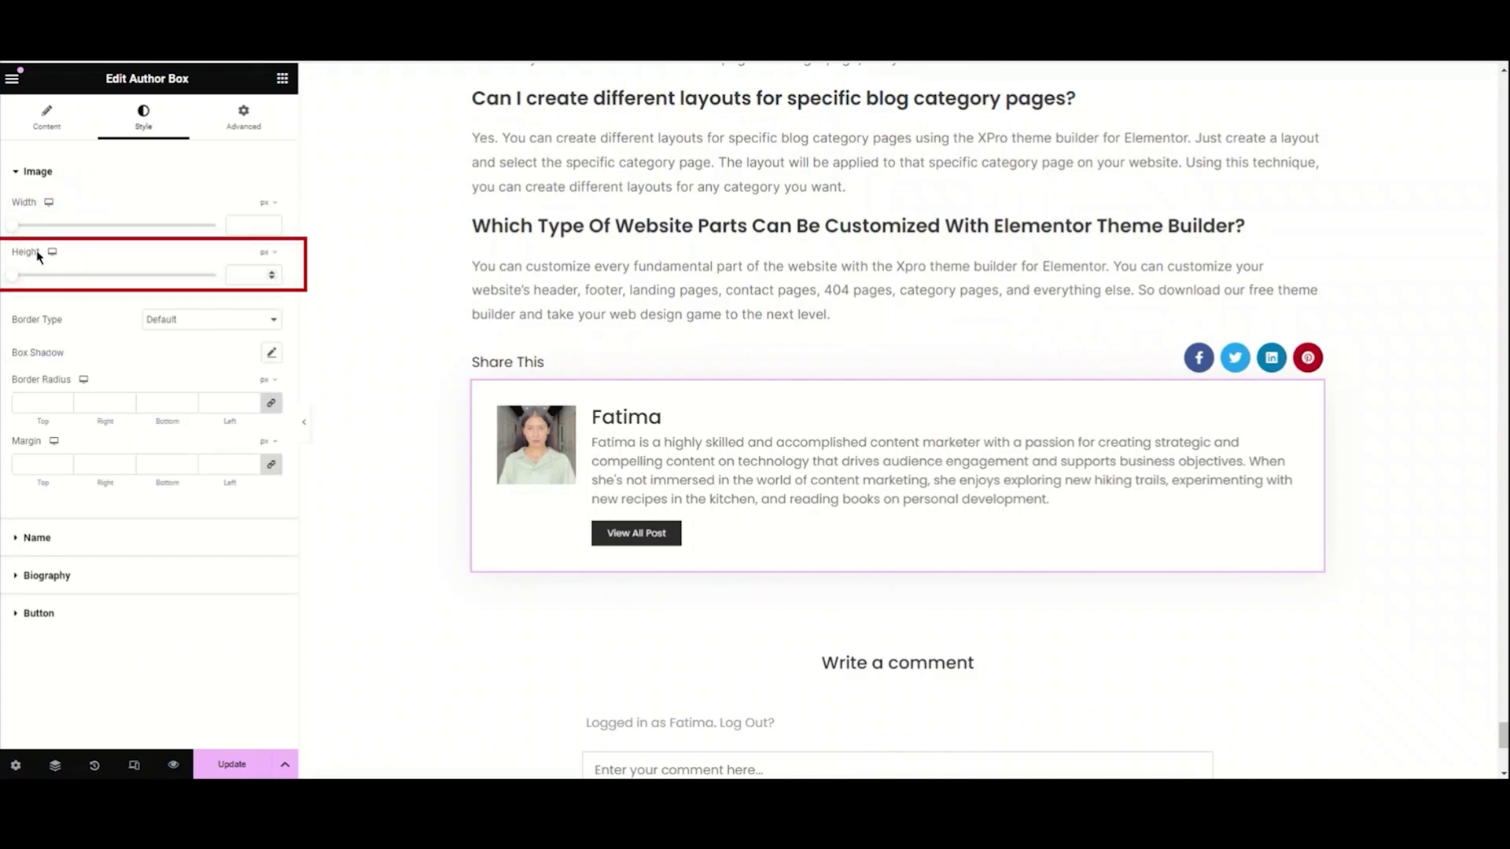
left_click_drag(12, 226, 47, 227)
left_click_drag(47, 275, 49, 274)
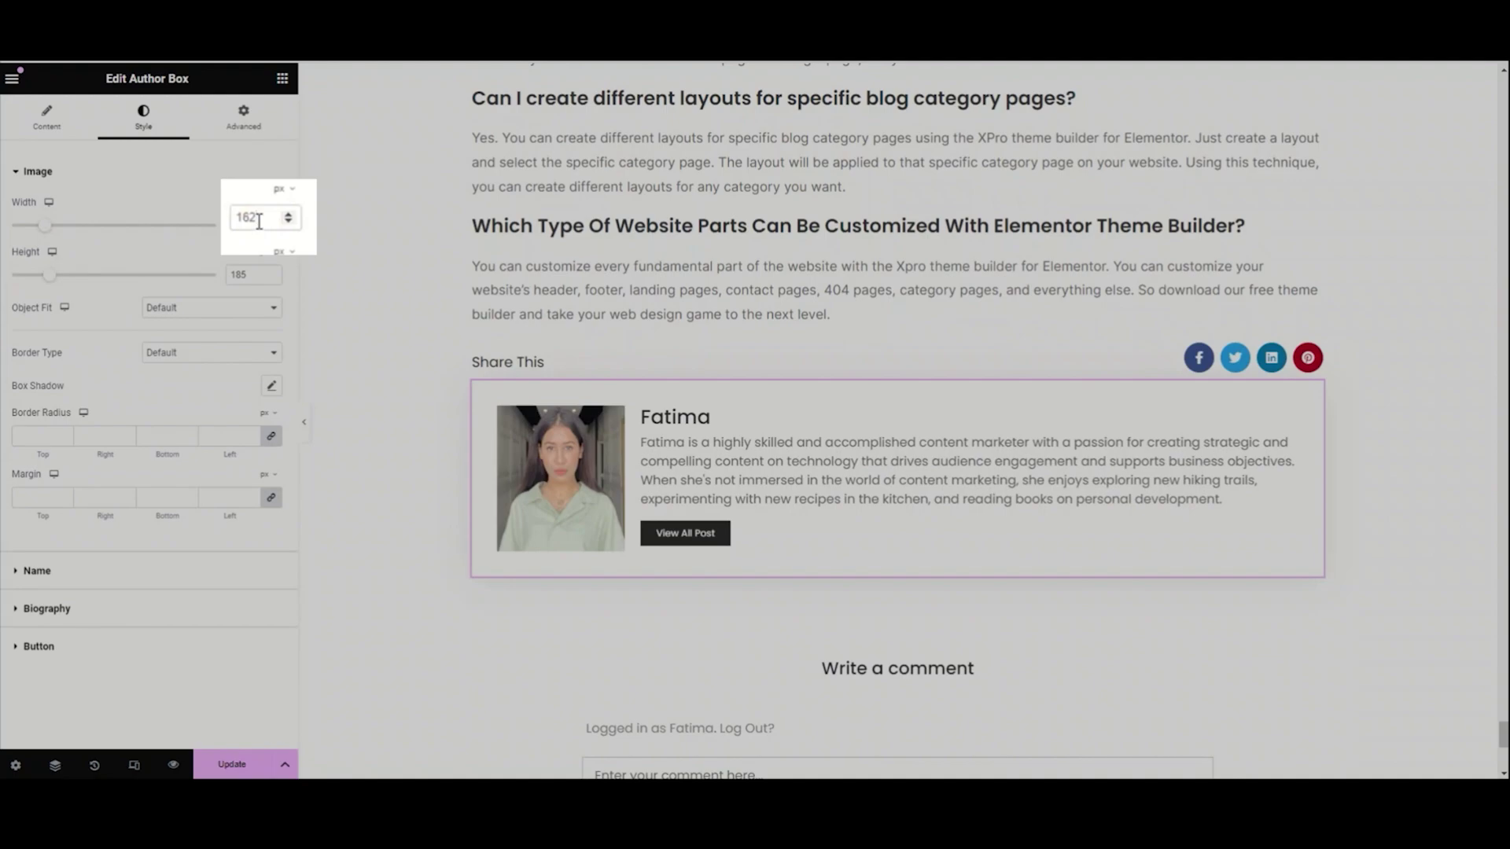
double_click(252, 224)
type("125")
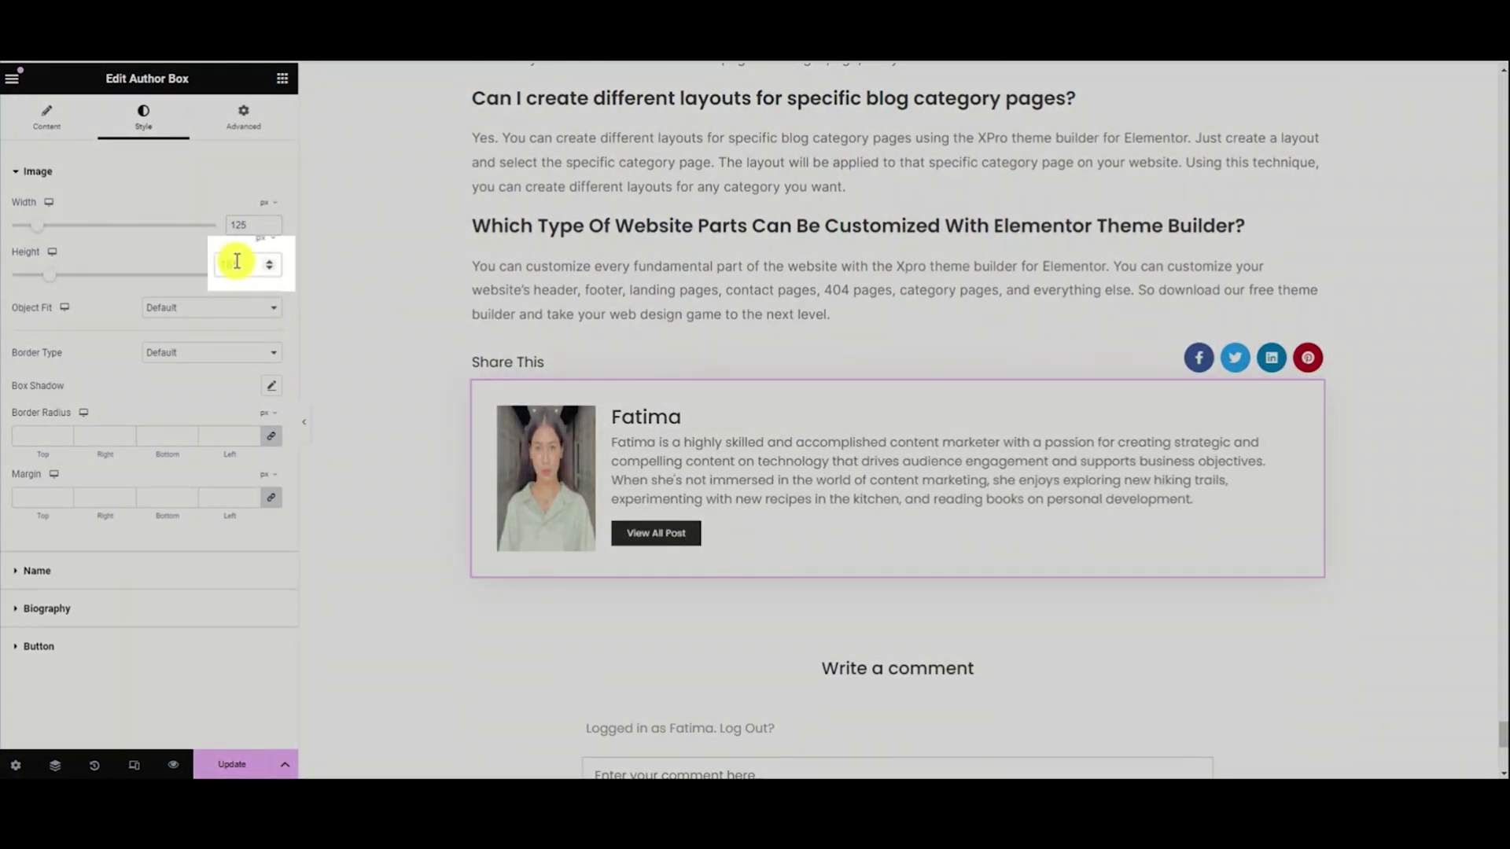
double_click(237, 264)
type("130")
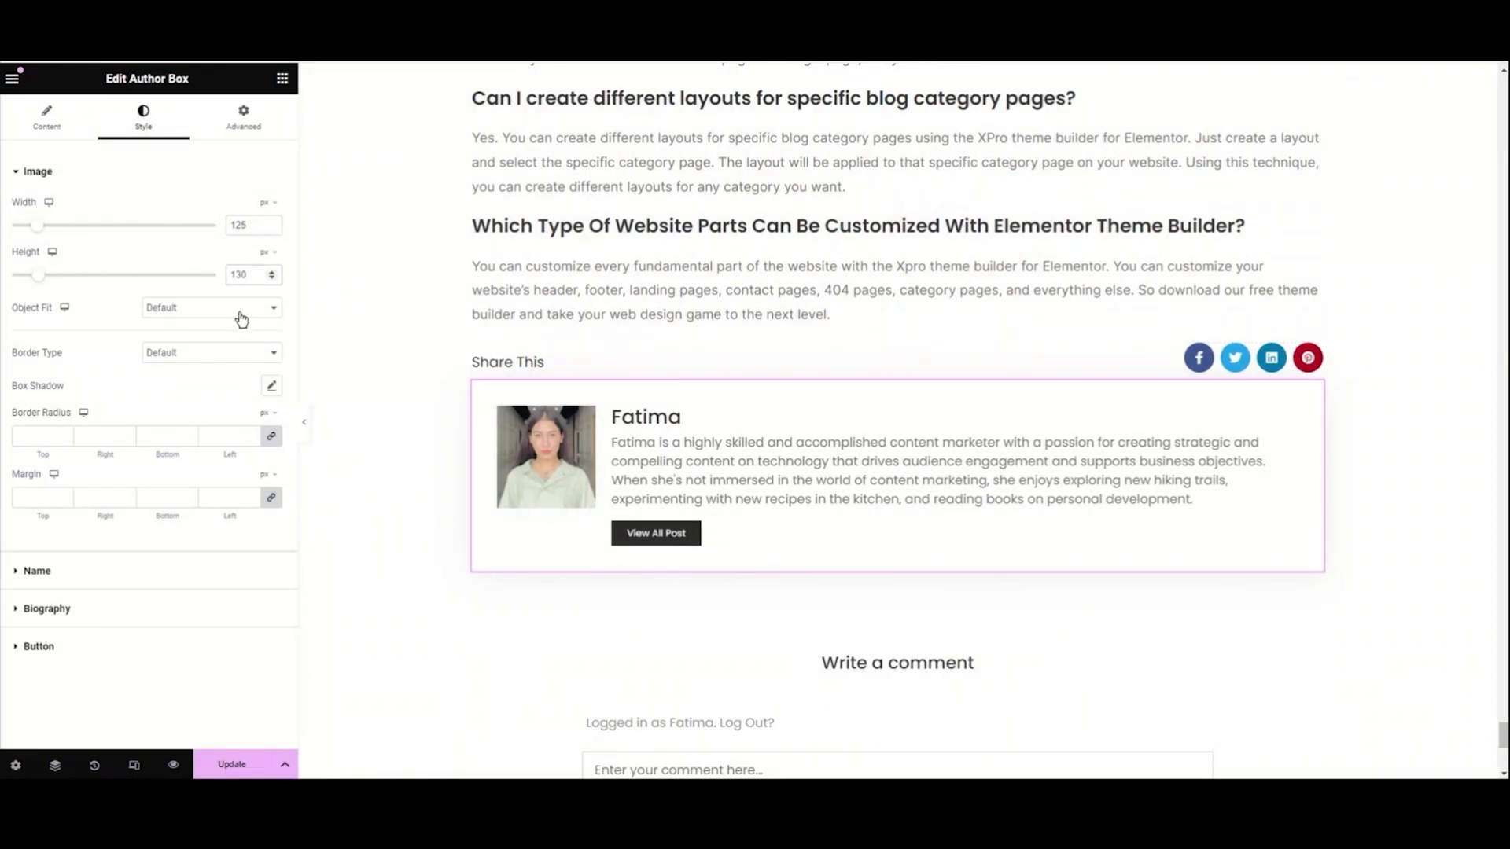
- Try Fill, Cover and Contain as the author image's object fit and set it to Cover
left_click(241, 315)
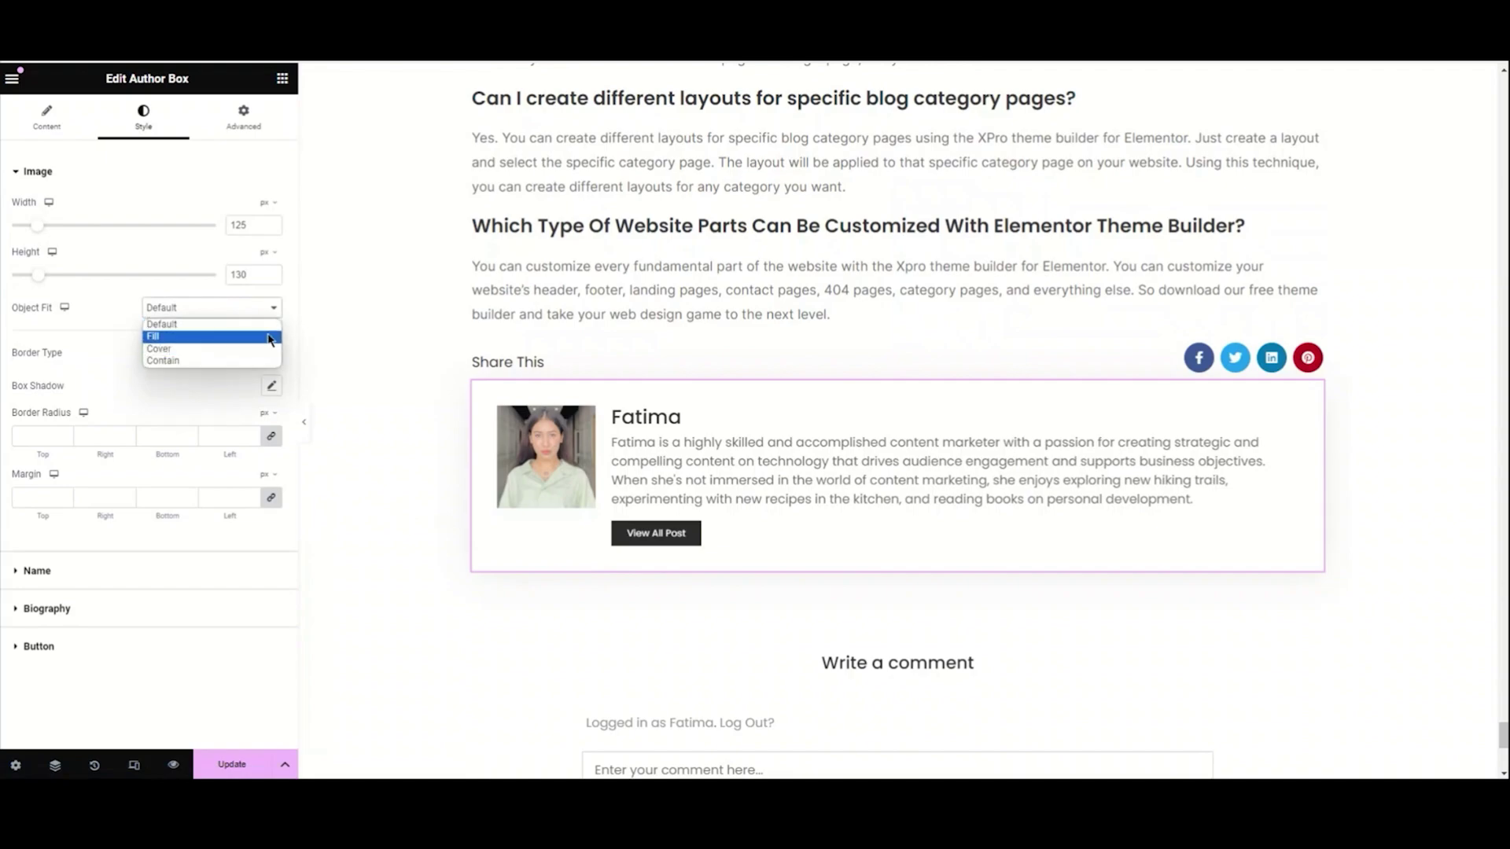
left_click(268, 327)
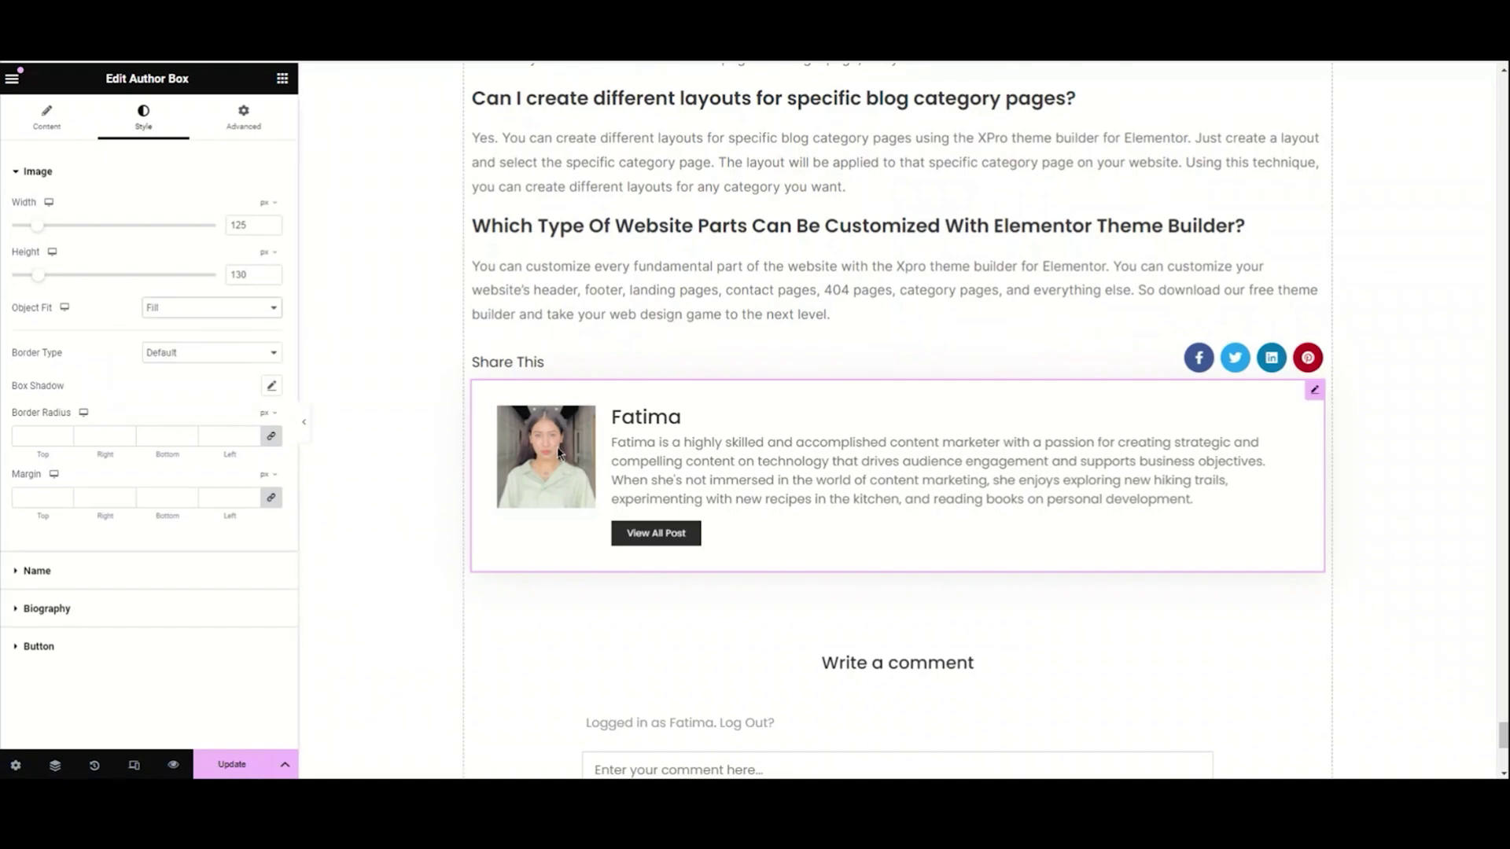
left_click(194, 309)
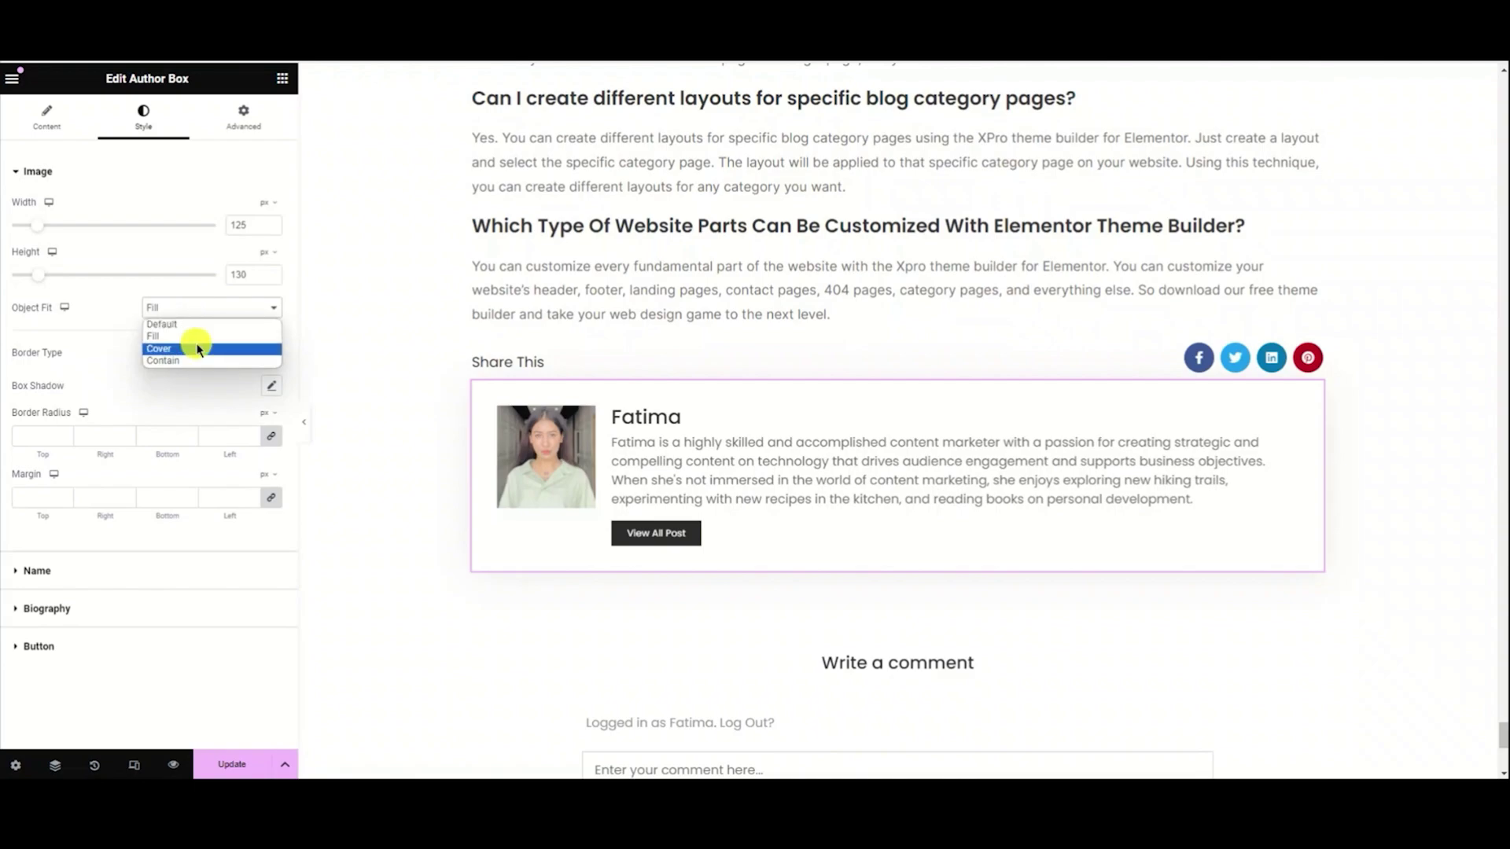
left_click(200, 349)
left_click(217, 311)
left_click(209, 361)
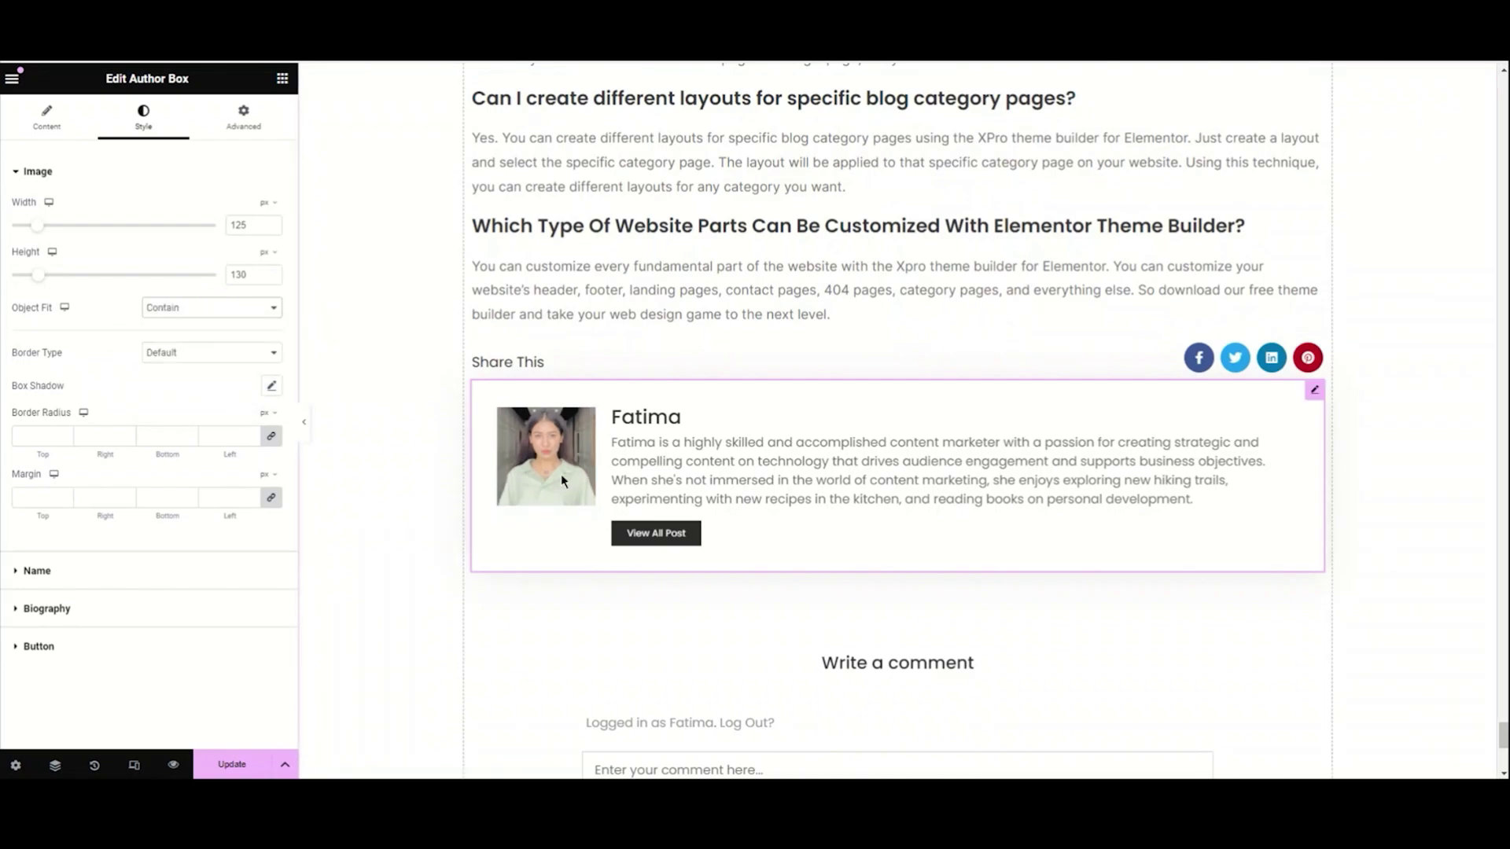
left_click(219, 307)
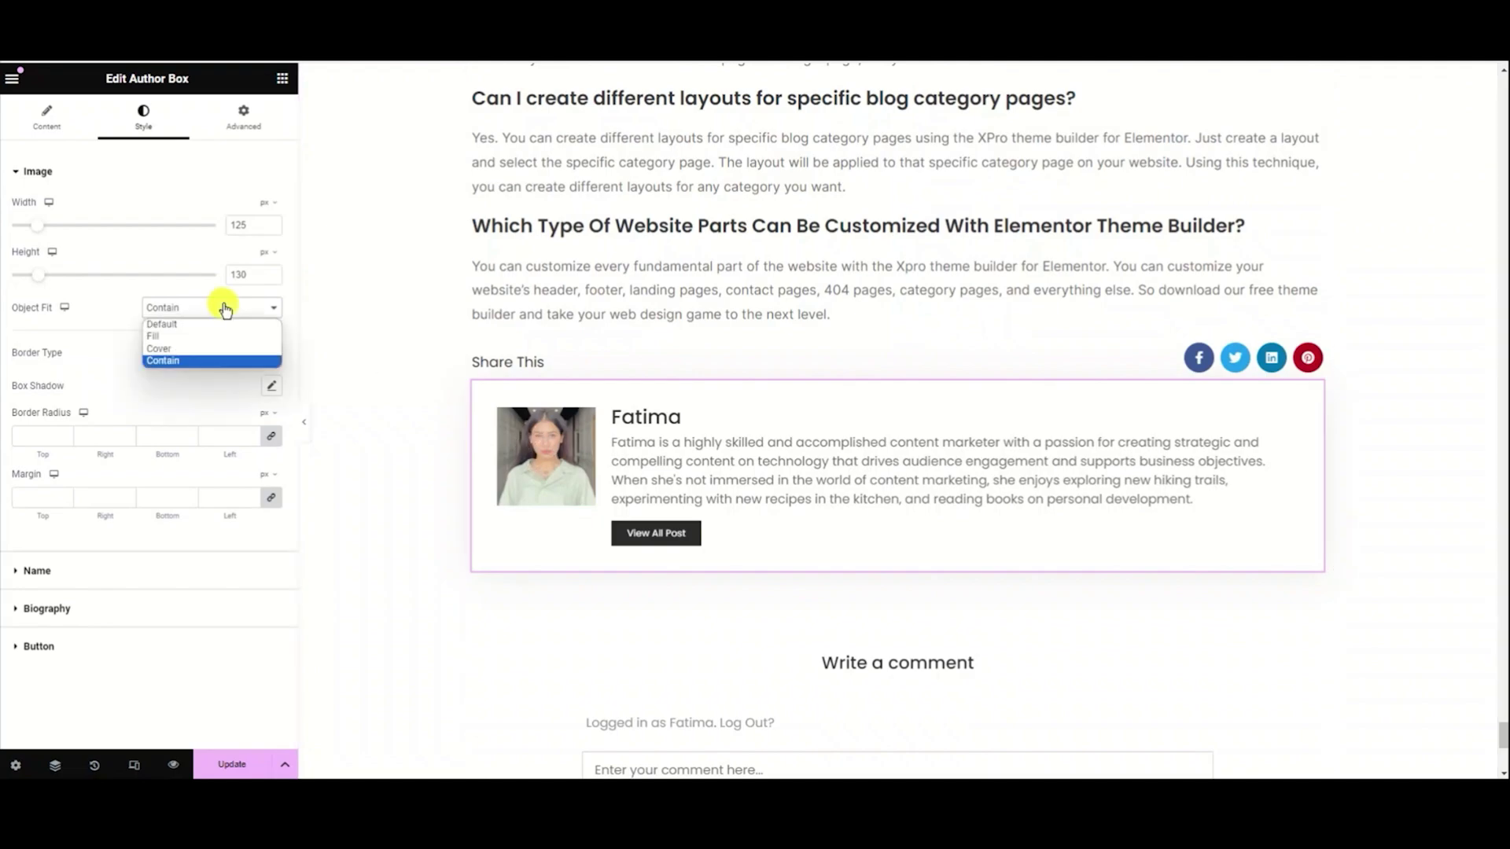
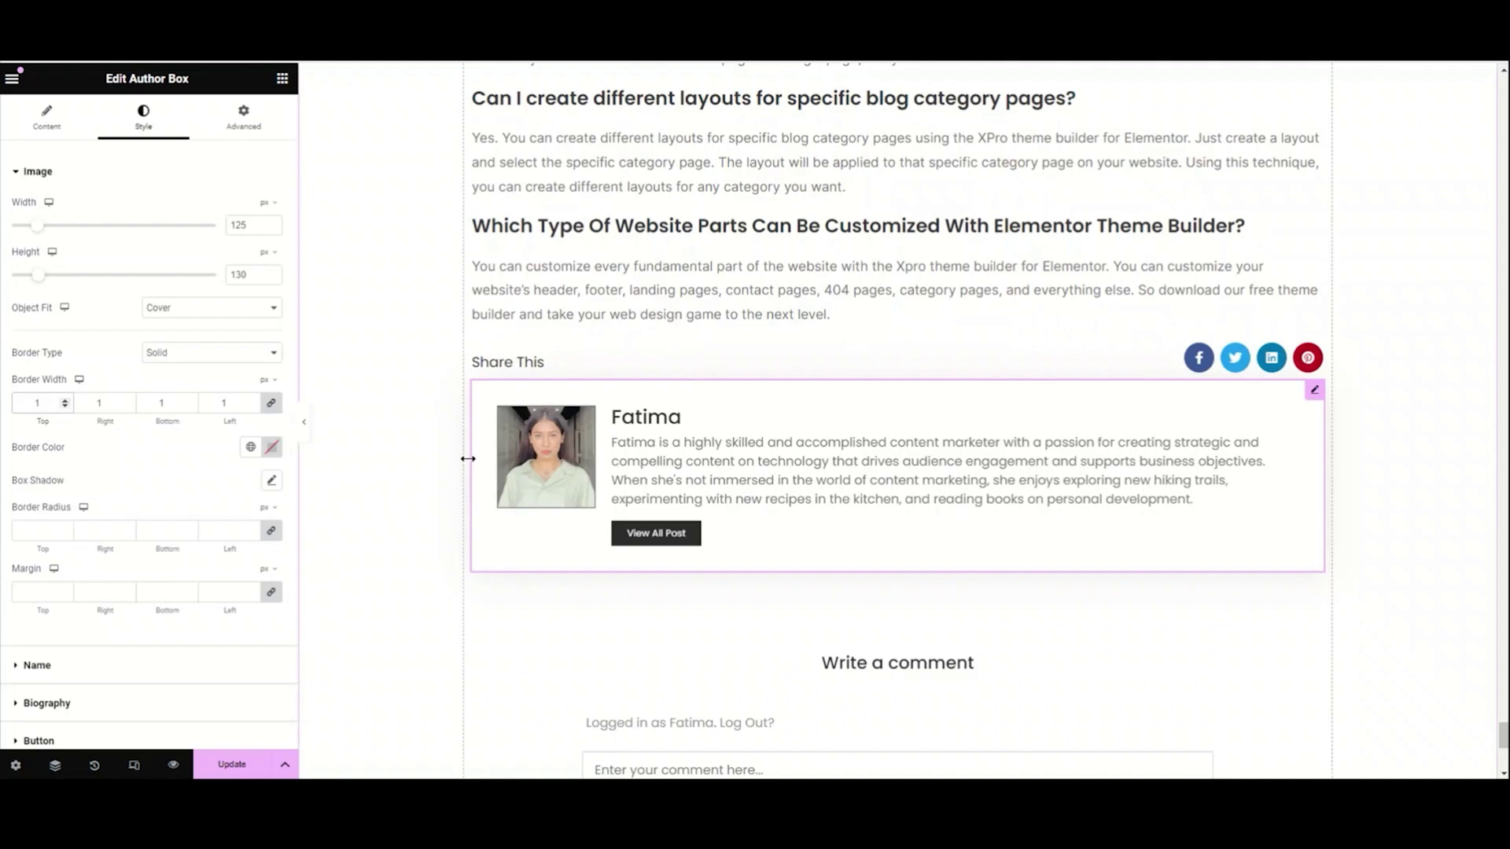
- Try the Accent global colour on the author image's border and replace it with a dark grey global colour
left_click(250, 447)
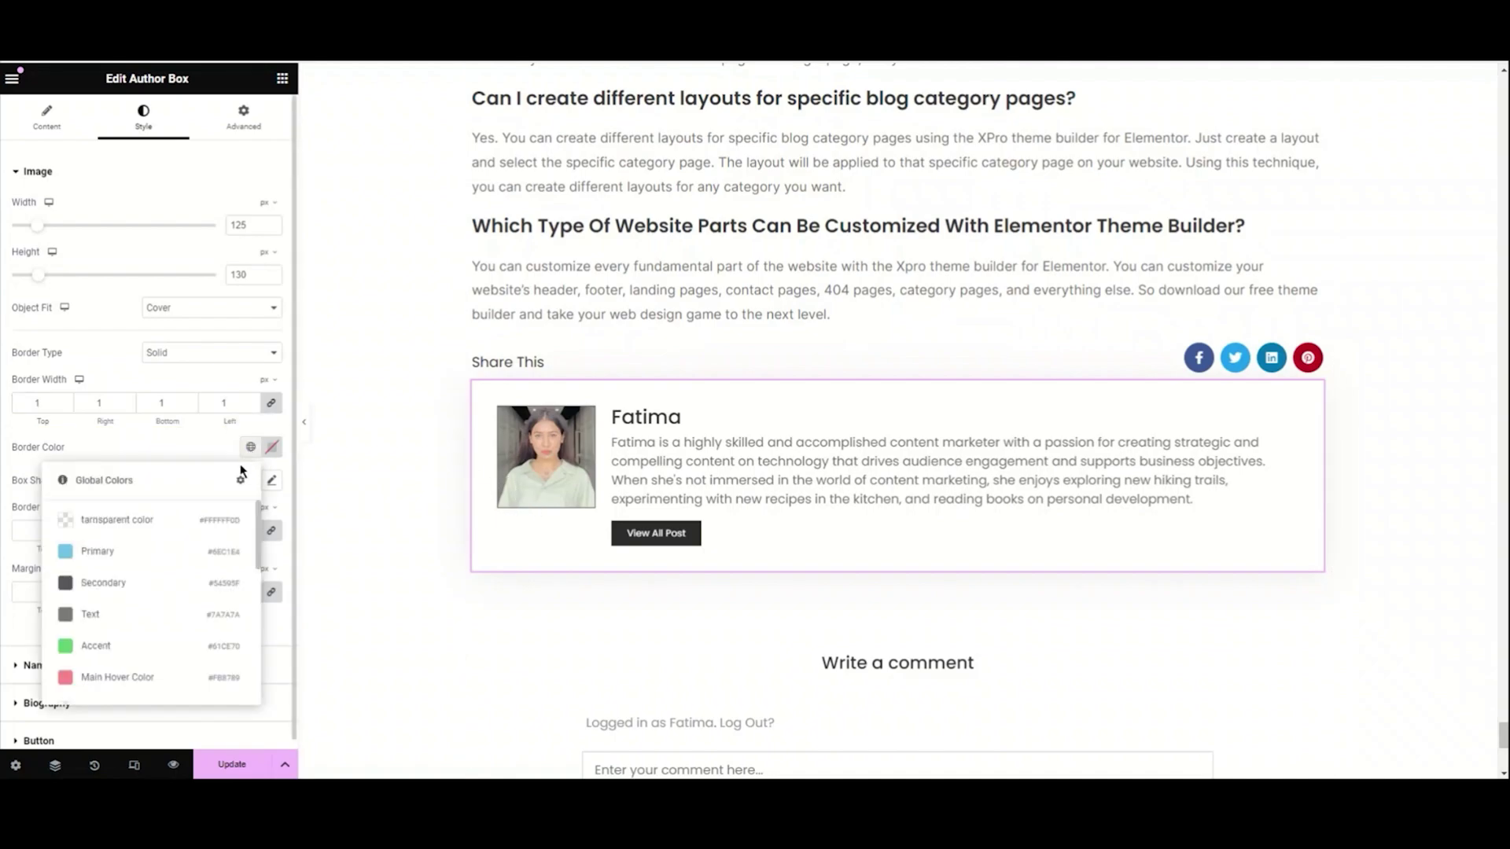
left_click(201, 646)
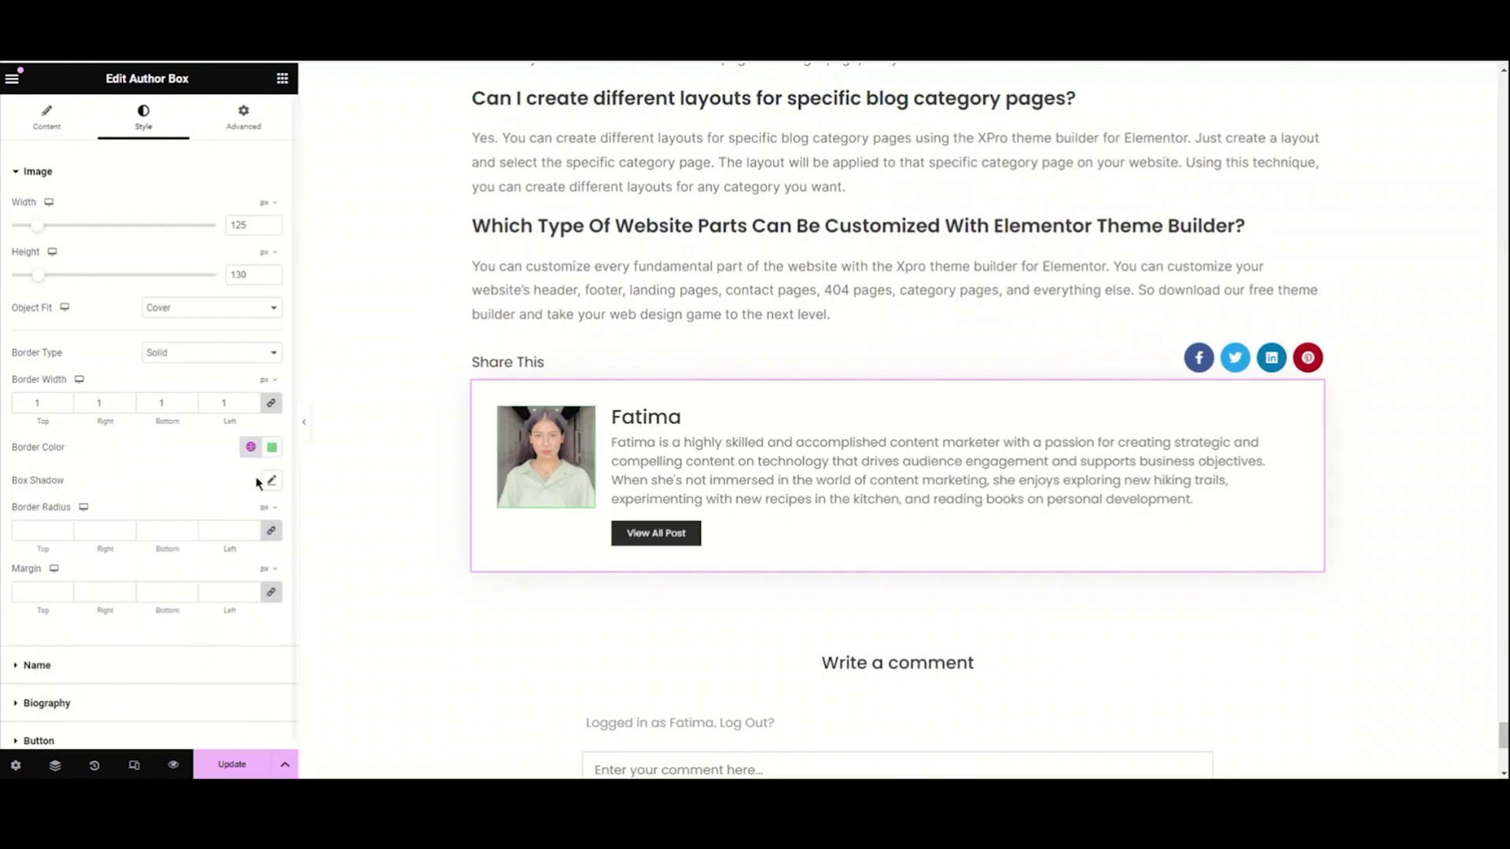
left_click(250, 447)
left_click(137, 596)
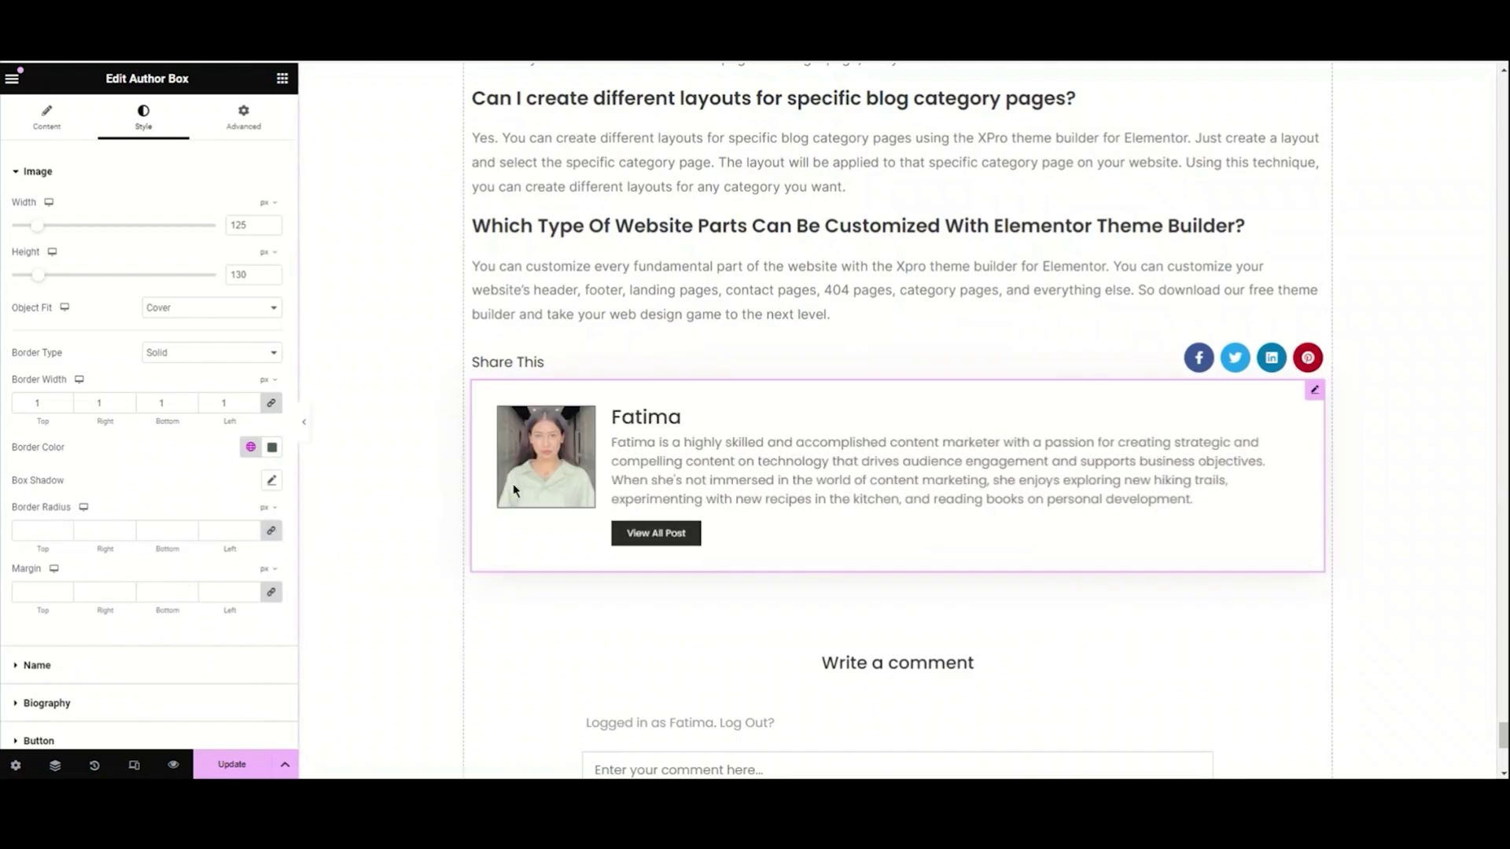
- Try a box shadow with blur 35 and spread -3 on the author image and reset it
left_click(271, 481)
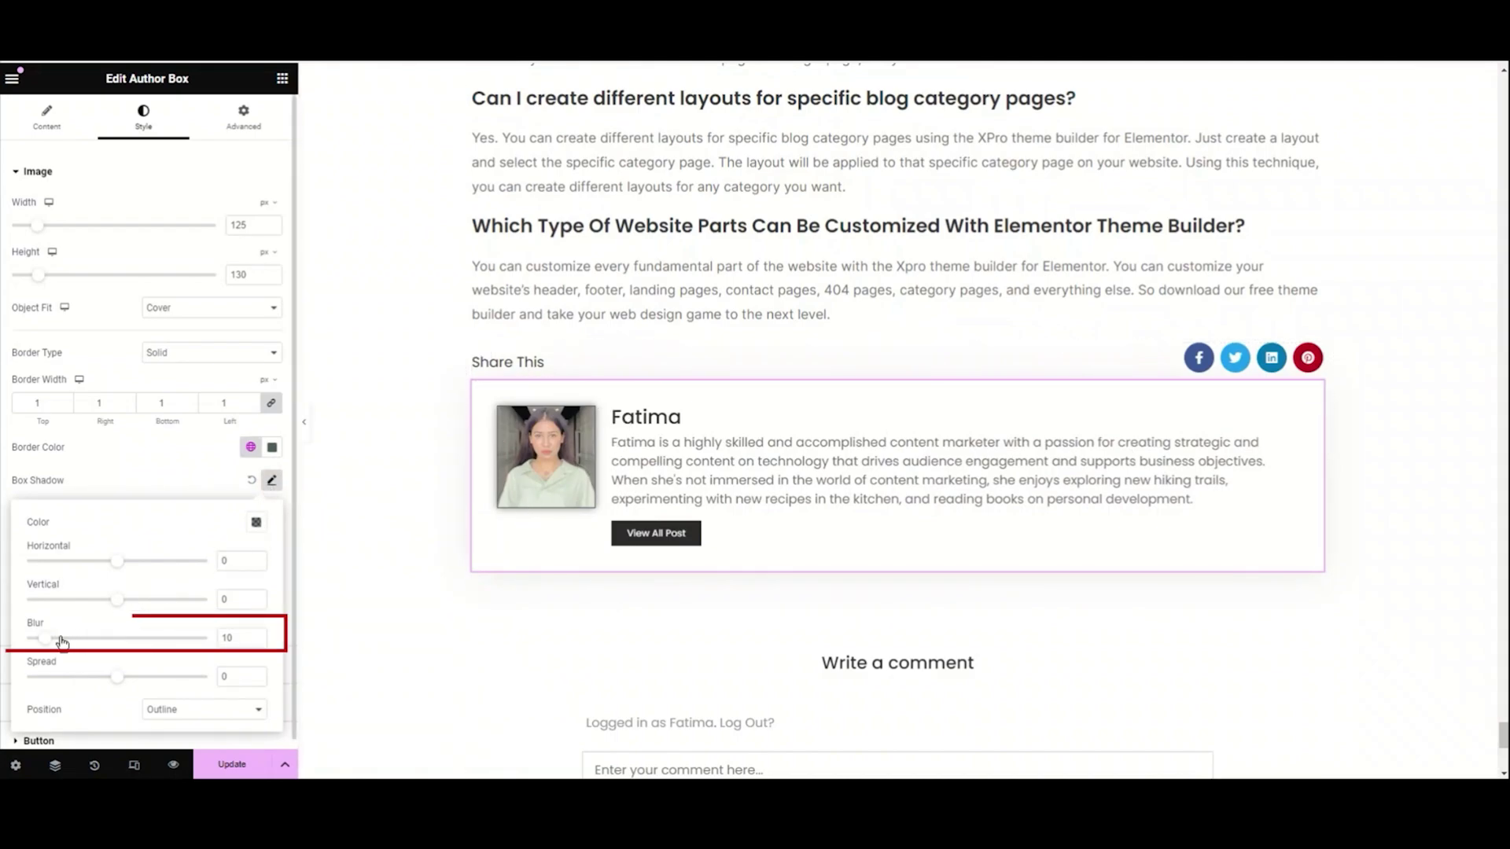
left_click_drag(47, 638, 111, 674)
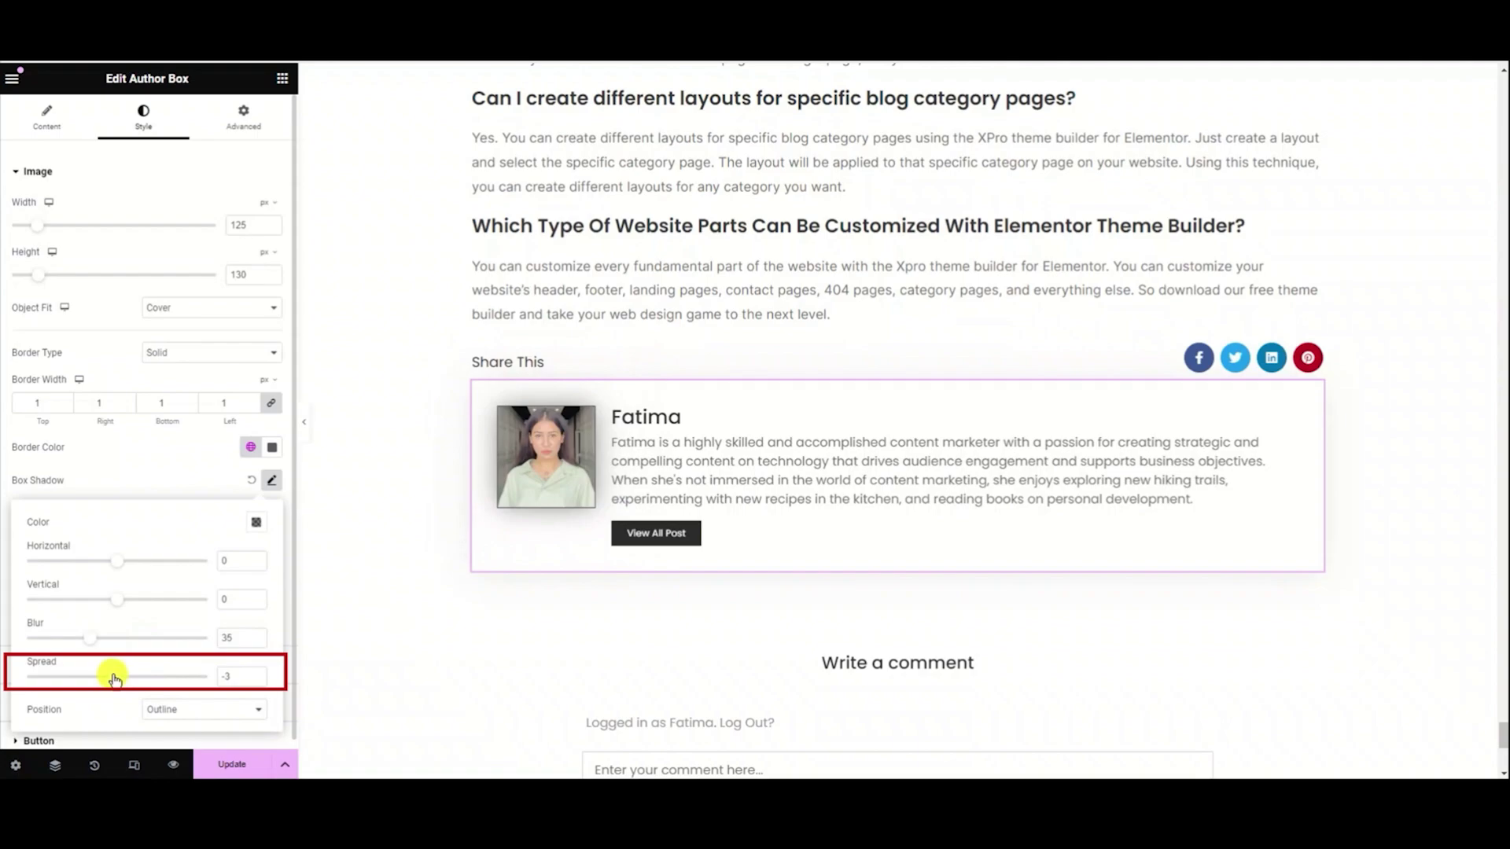
left_click(251, 481)
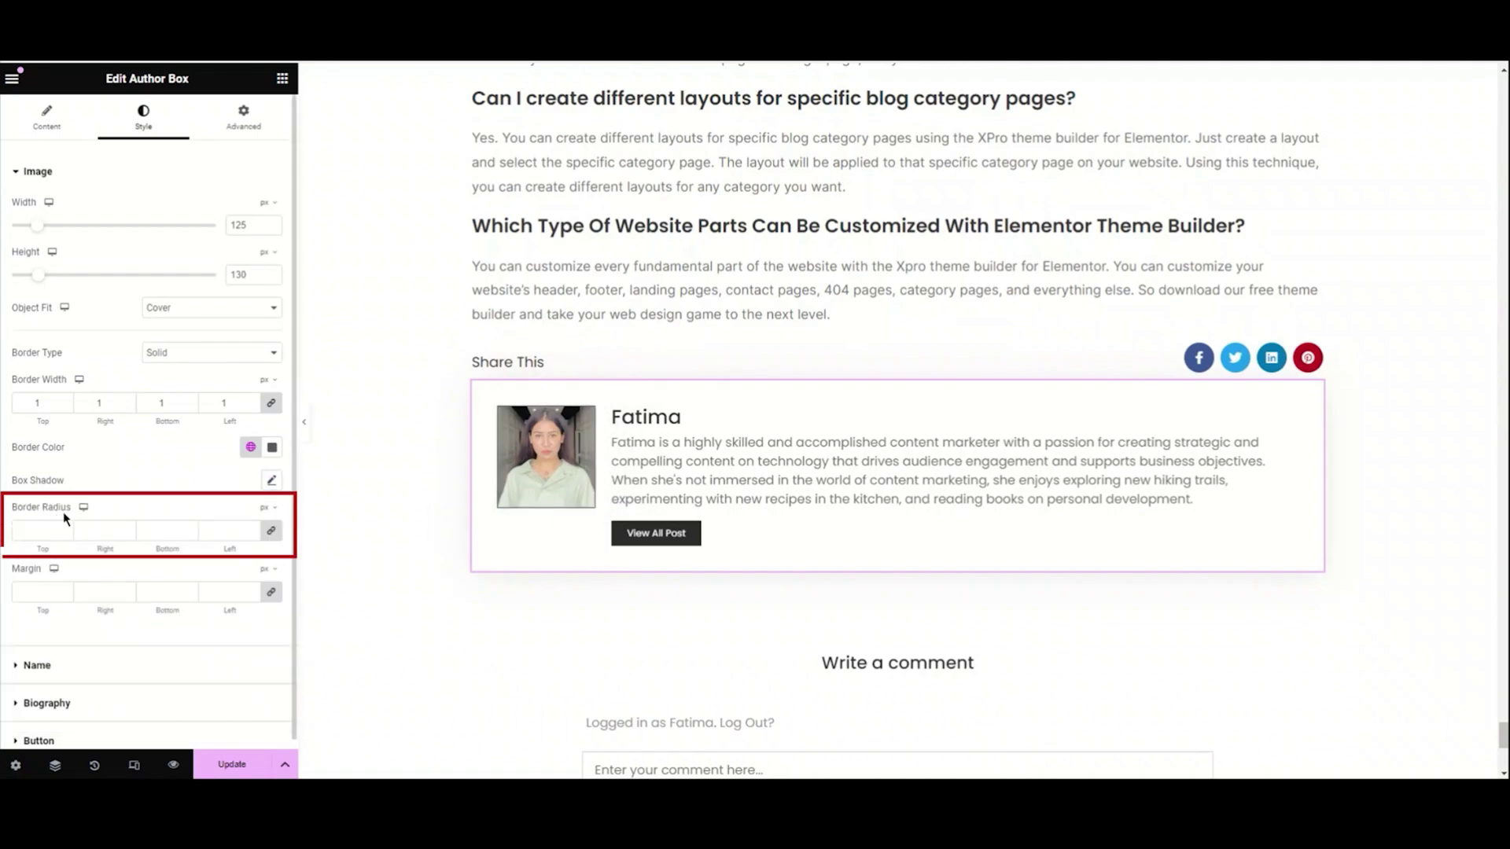
- Try border radii of 20 and 50 px on the author image and set all corners to 100 px
left_click(107, 526)
type("20")
key("BackSpace")
key("BackSpace")
type("50")
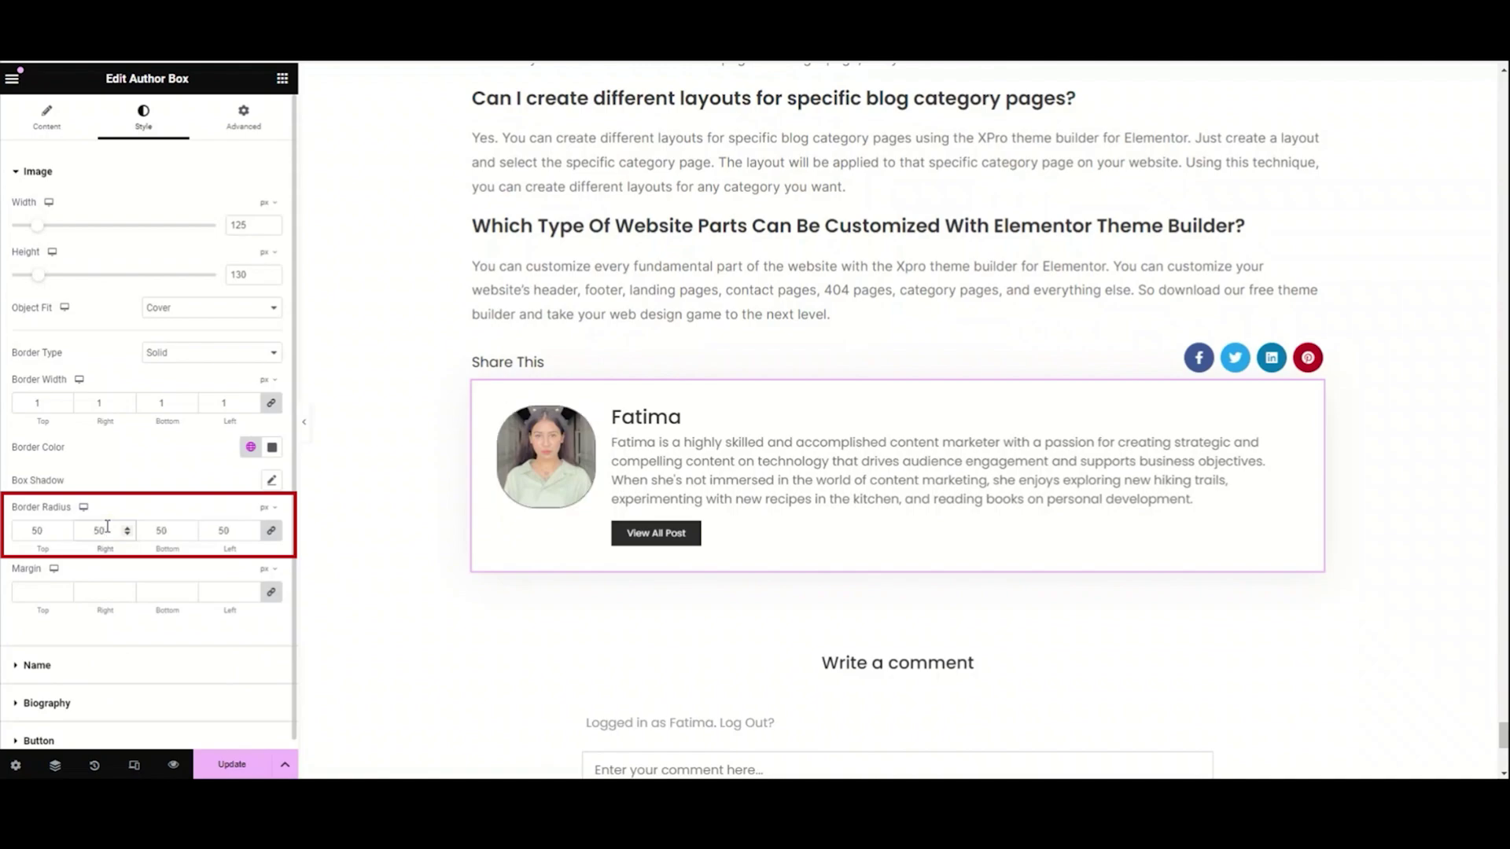
key("BackSpace")
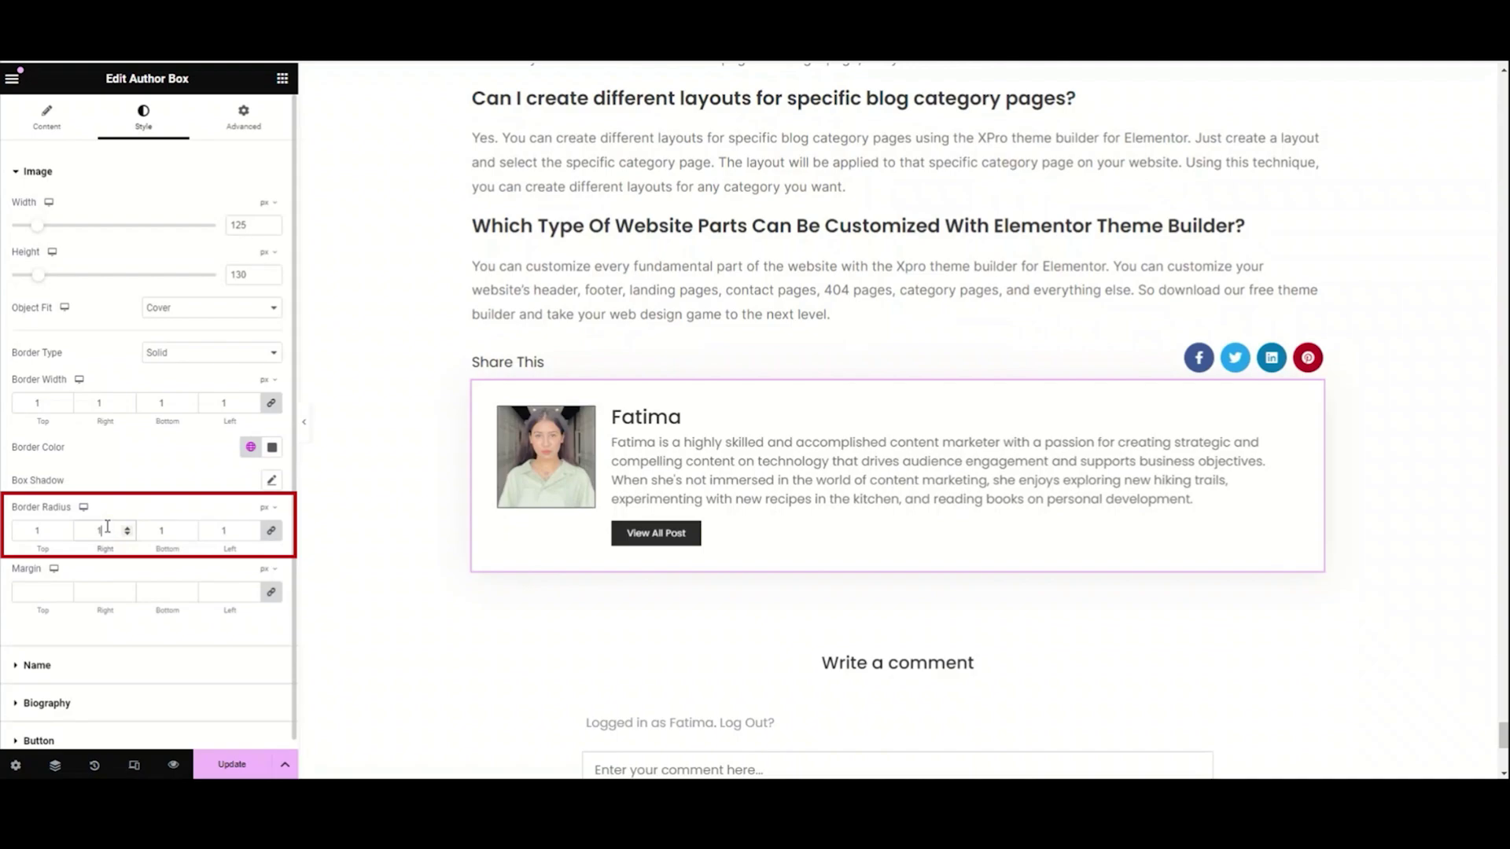
type("1")
key("BackSpace")
type("00")
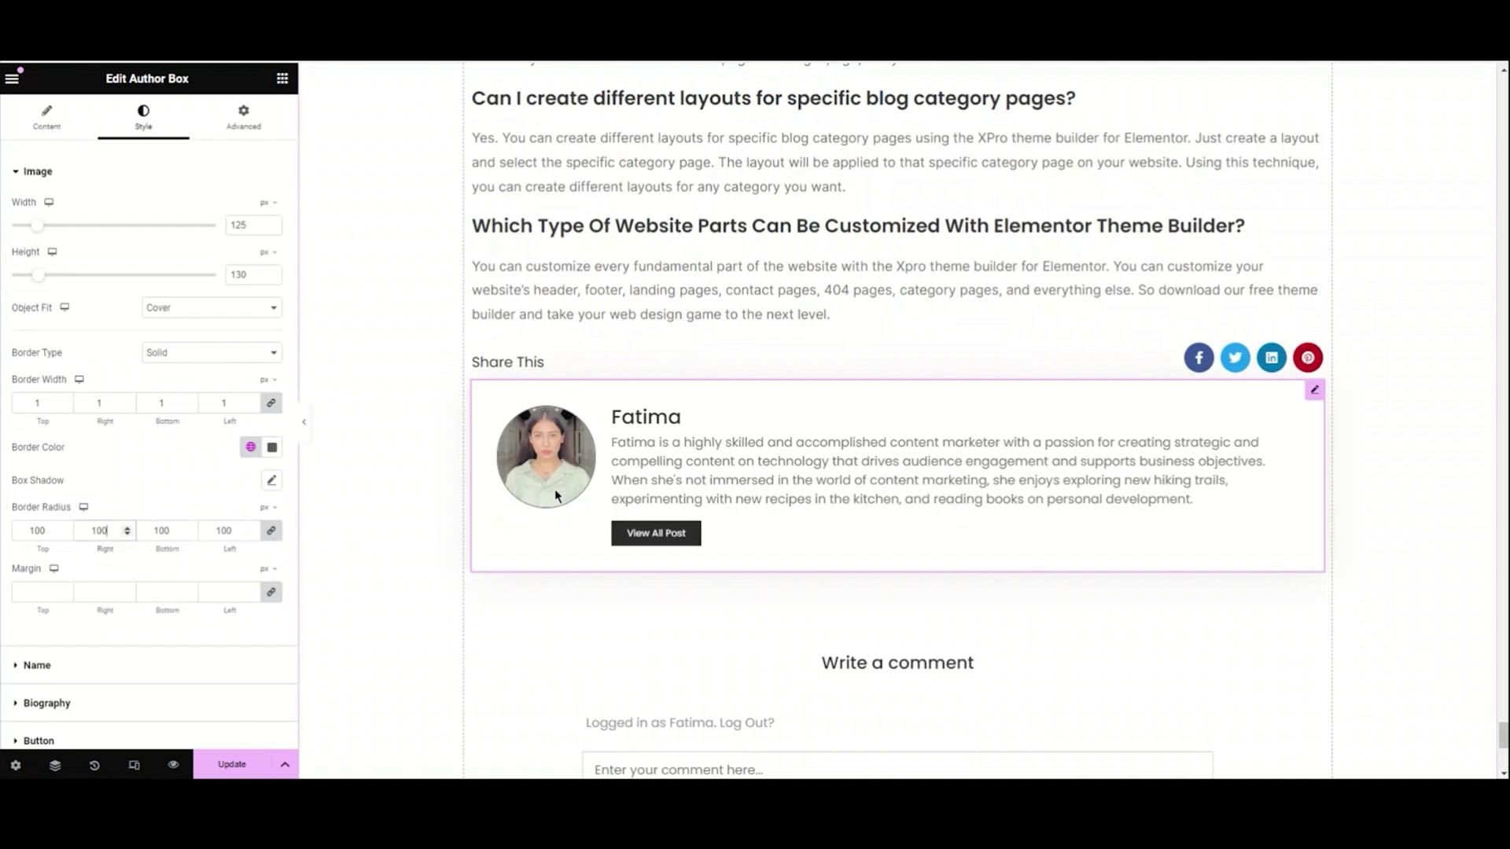
- Try a 5 px margin around the author image, set it to 20 px on all sides and collapse the Image settings
left_click(169, 596)
type("5")
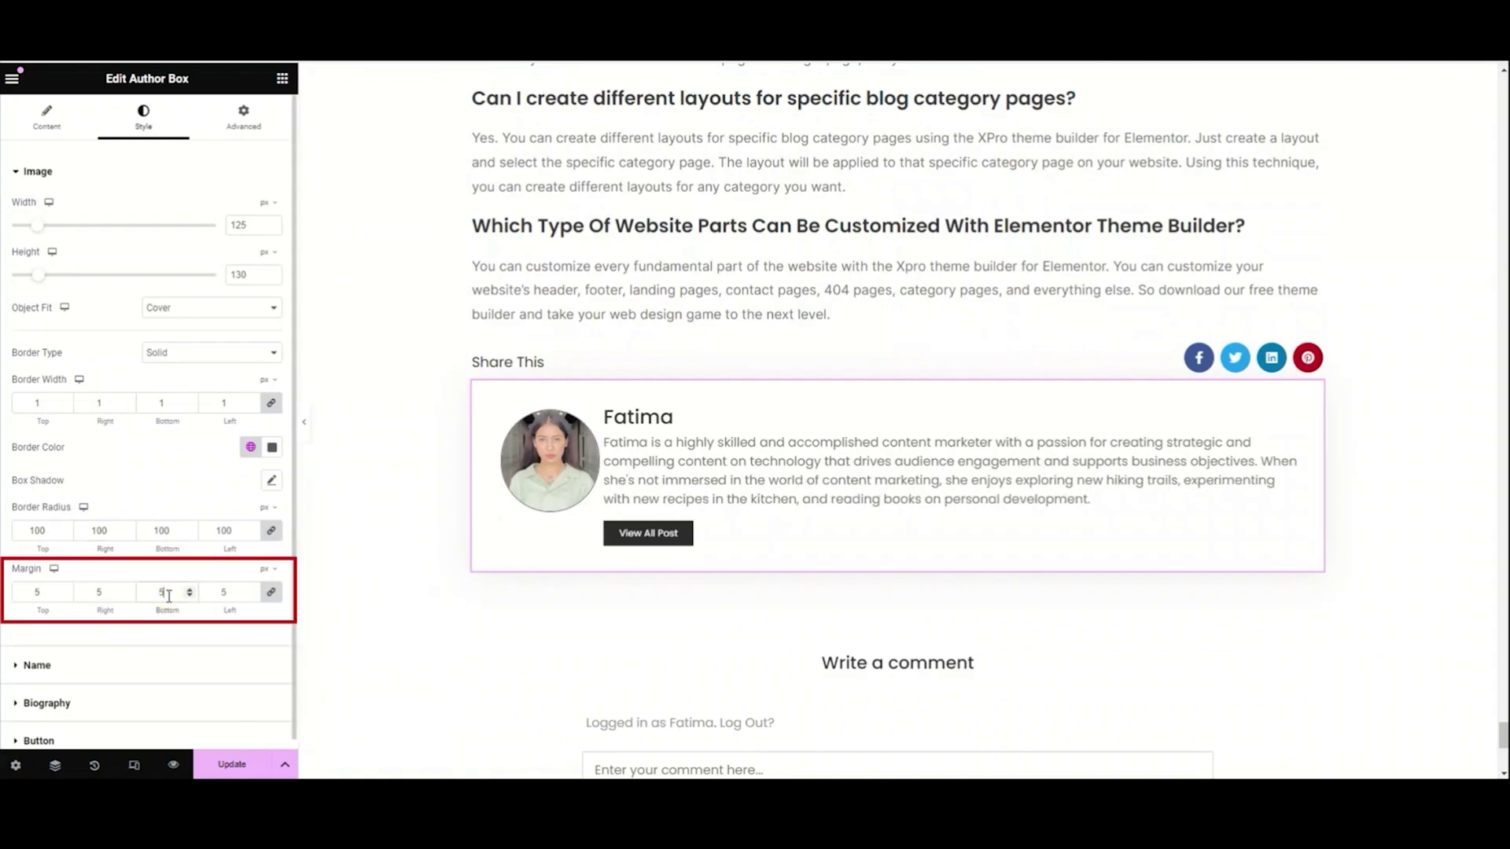
key("BackSpace")
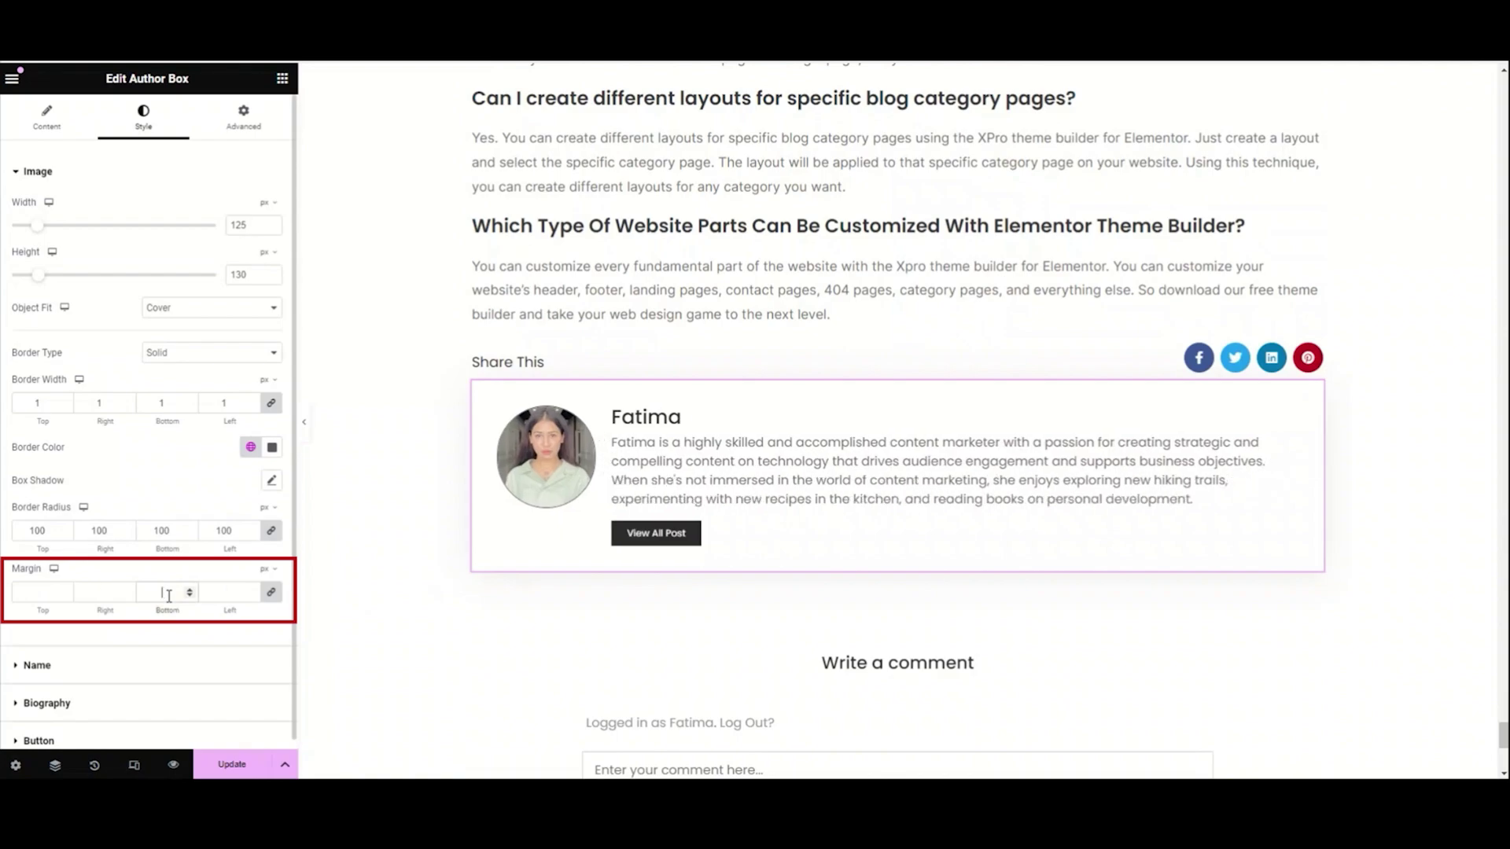
type("20")
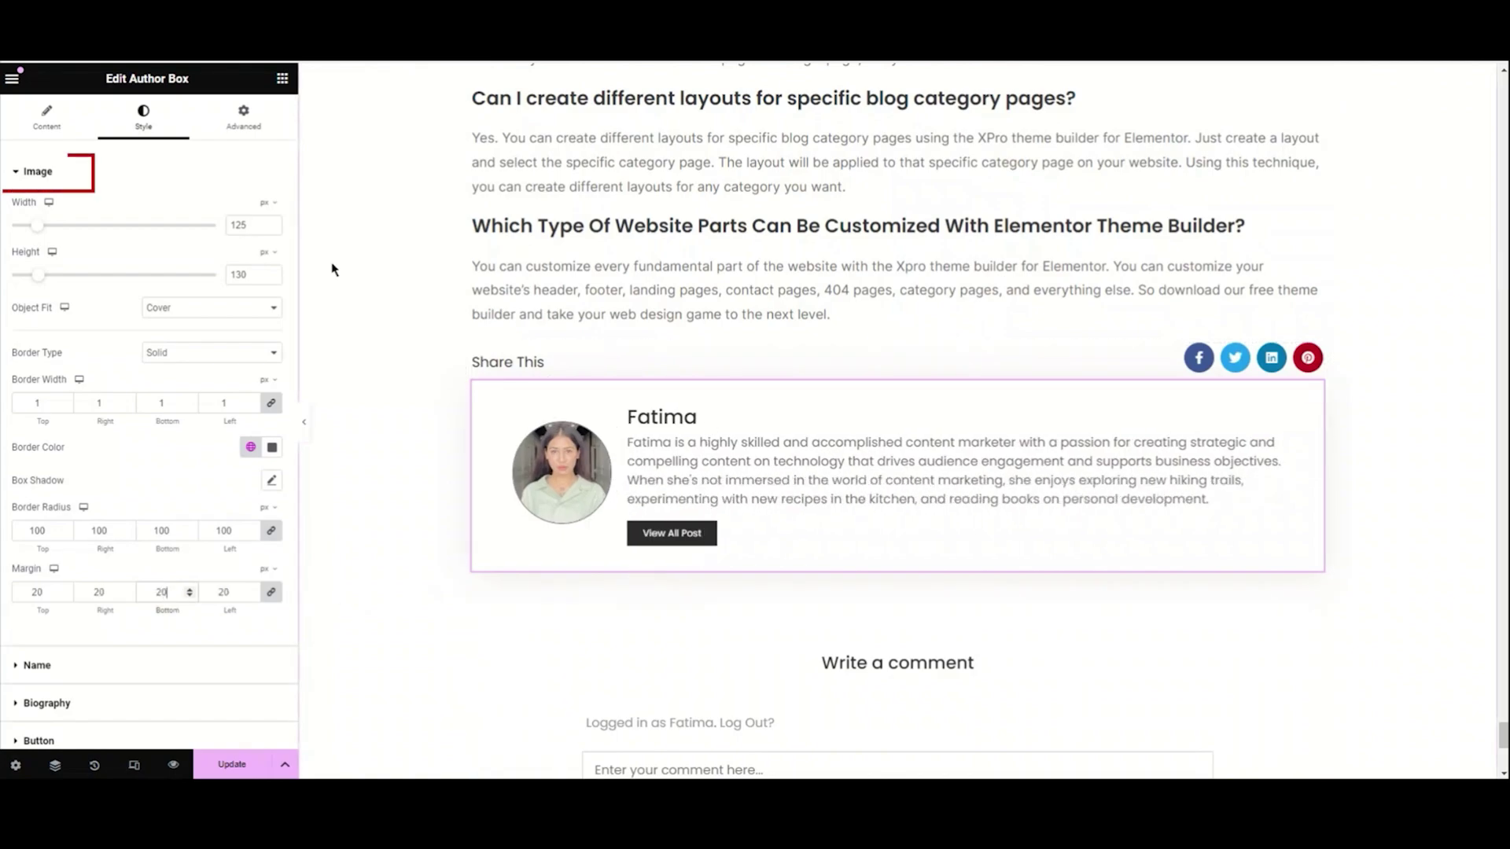
left_click(69, 181)
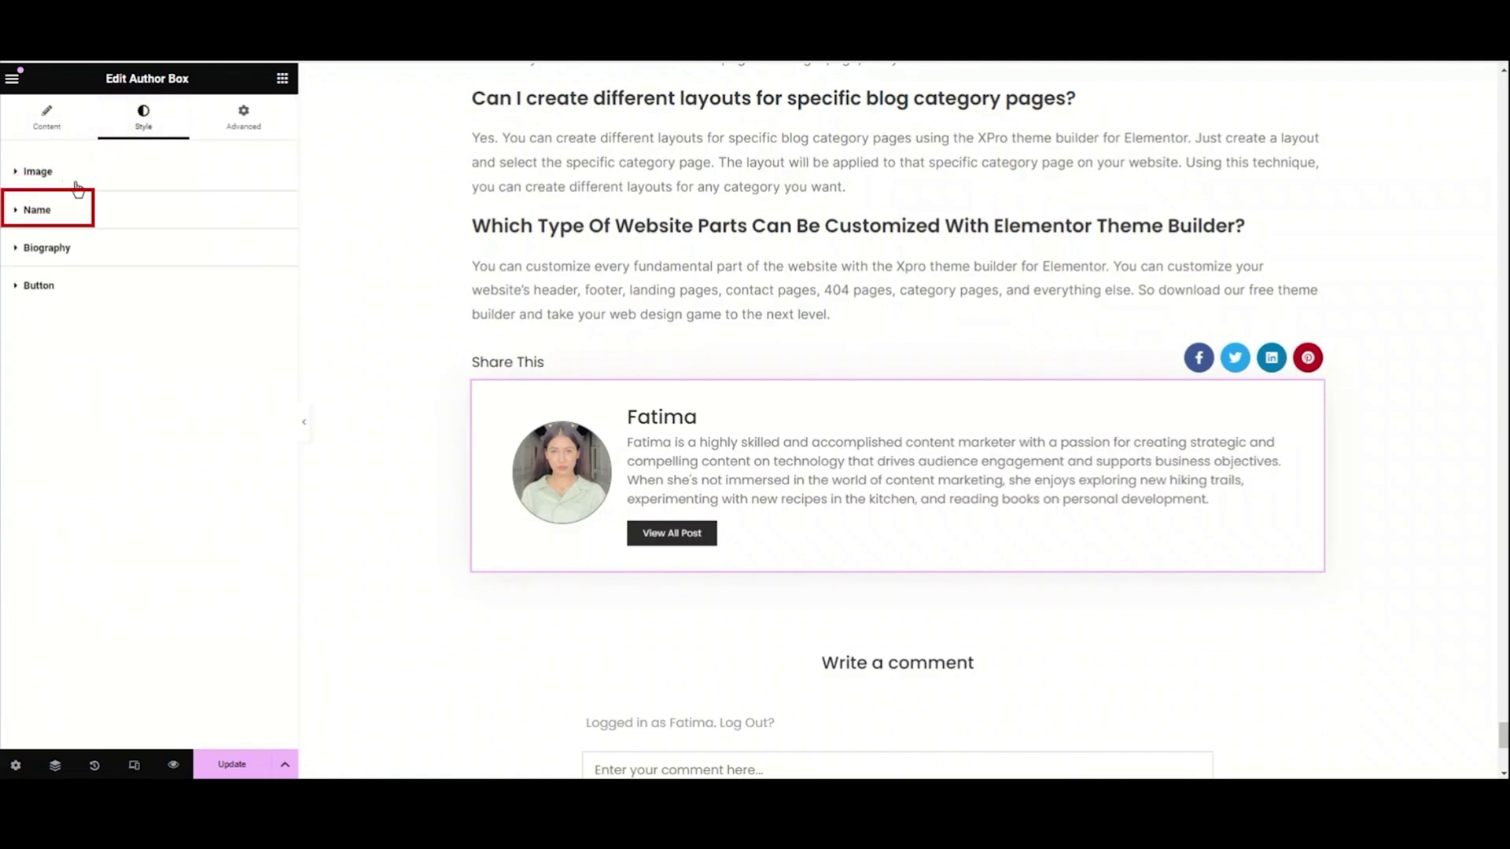
- Try a solid red colour for the author's name
left_click(109, 217)
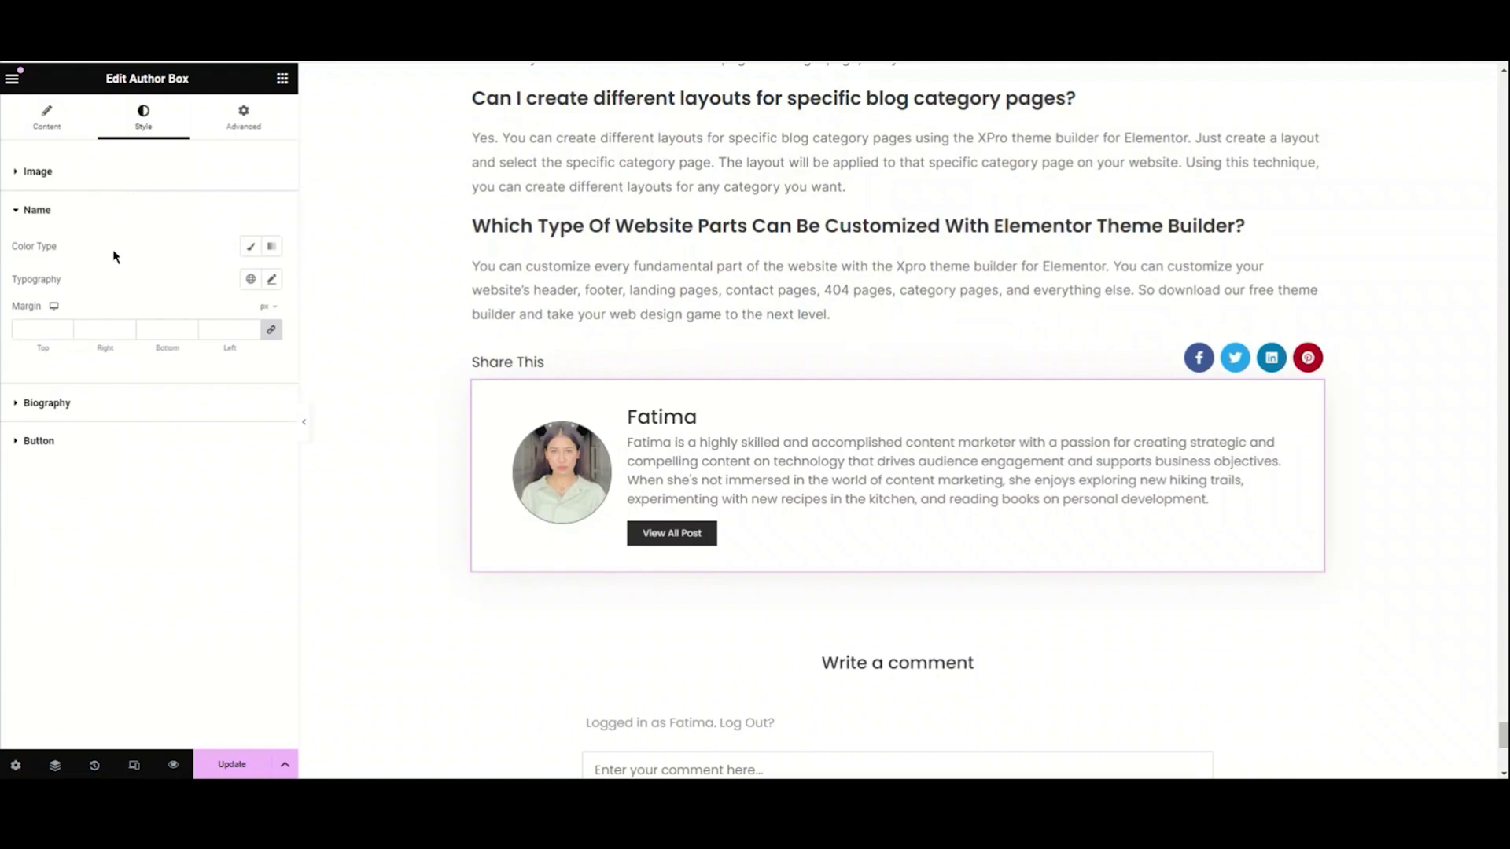
left_click(253, 249)
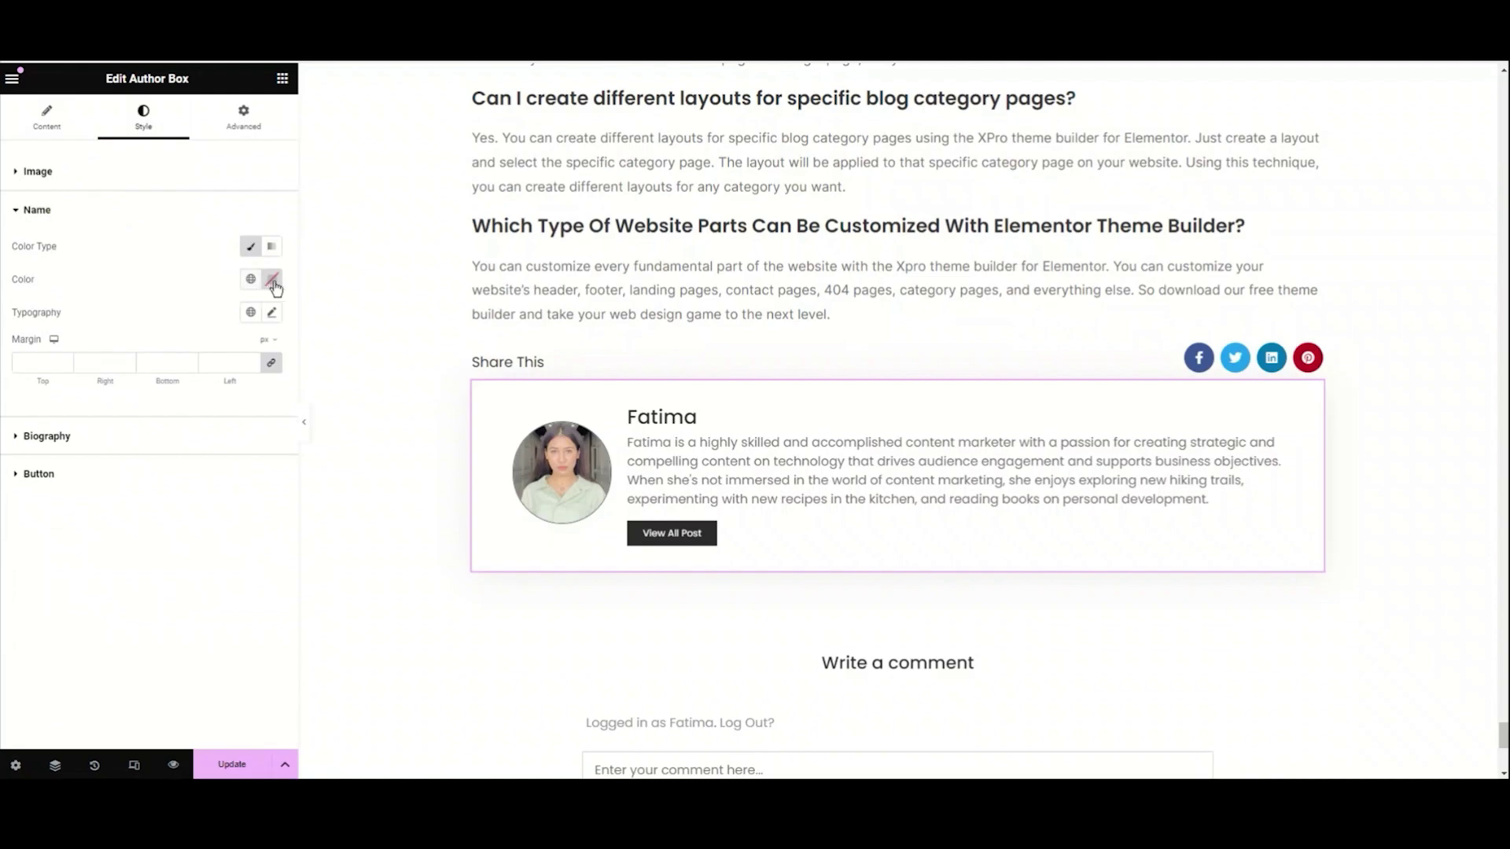
left_click(271, 280)
left_click_drag(281, 360, 371, 361)
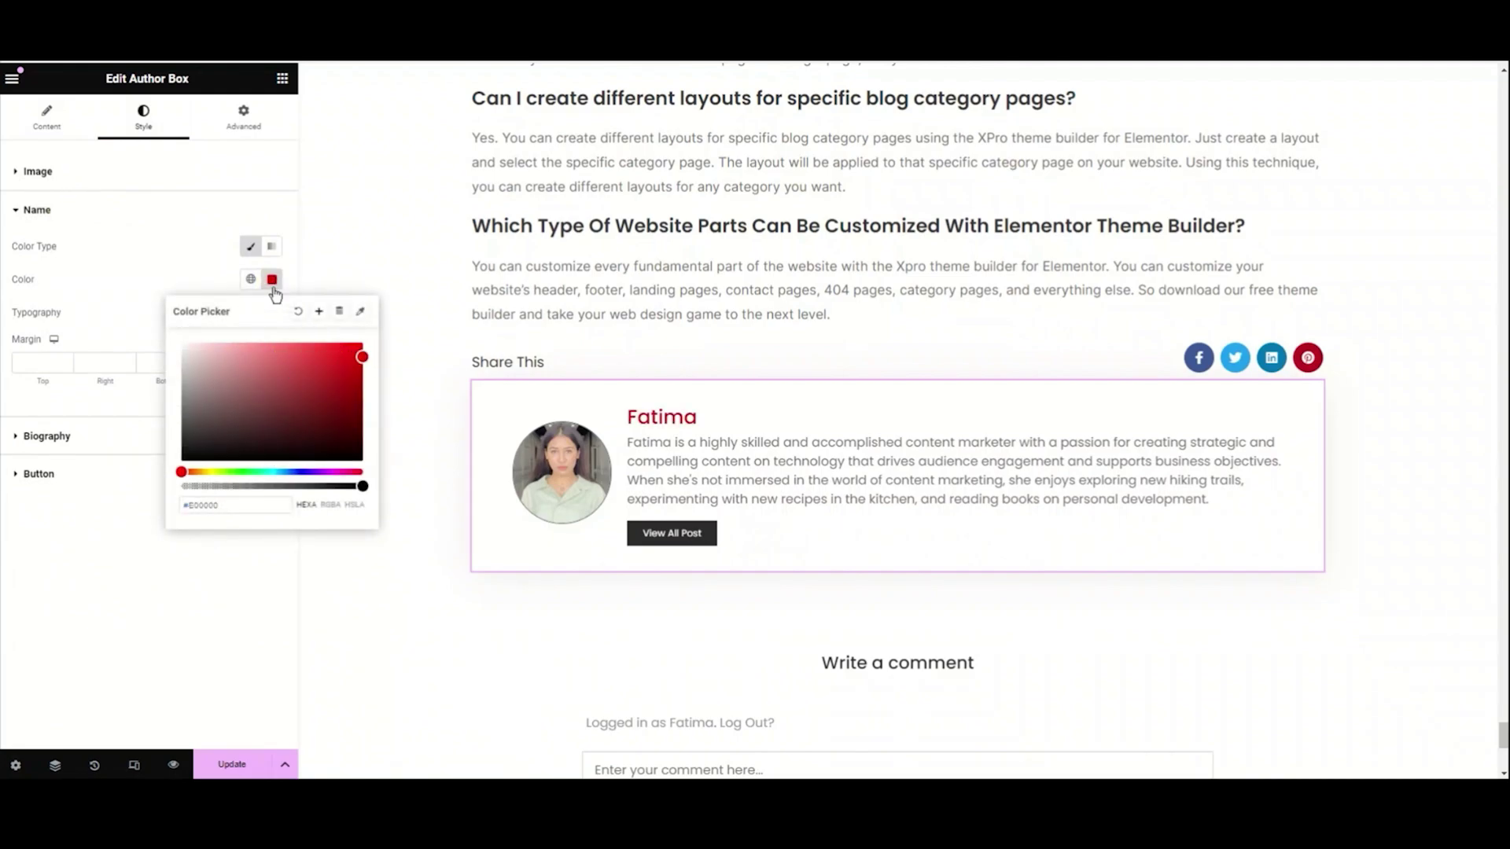
- Try a gradient on the author's name with #9292FF as second colour and clear that second colour
left_click(275, 250)
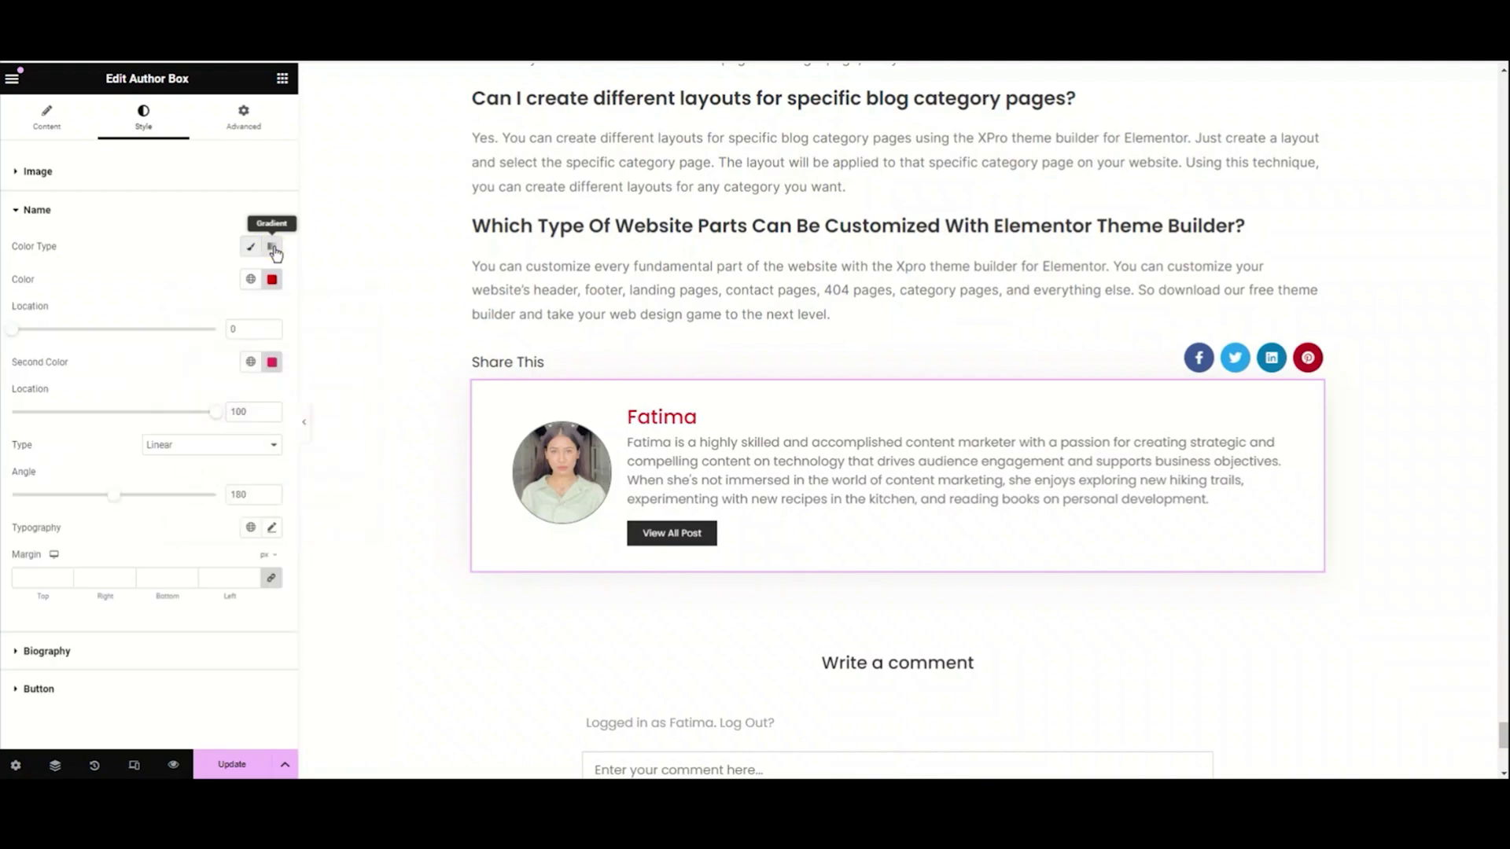
left_click(276, 363)
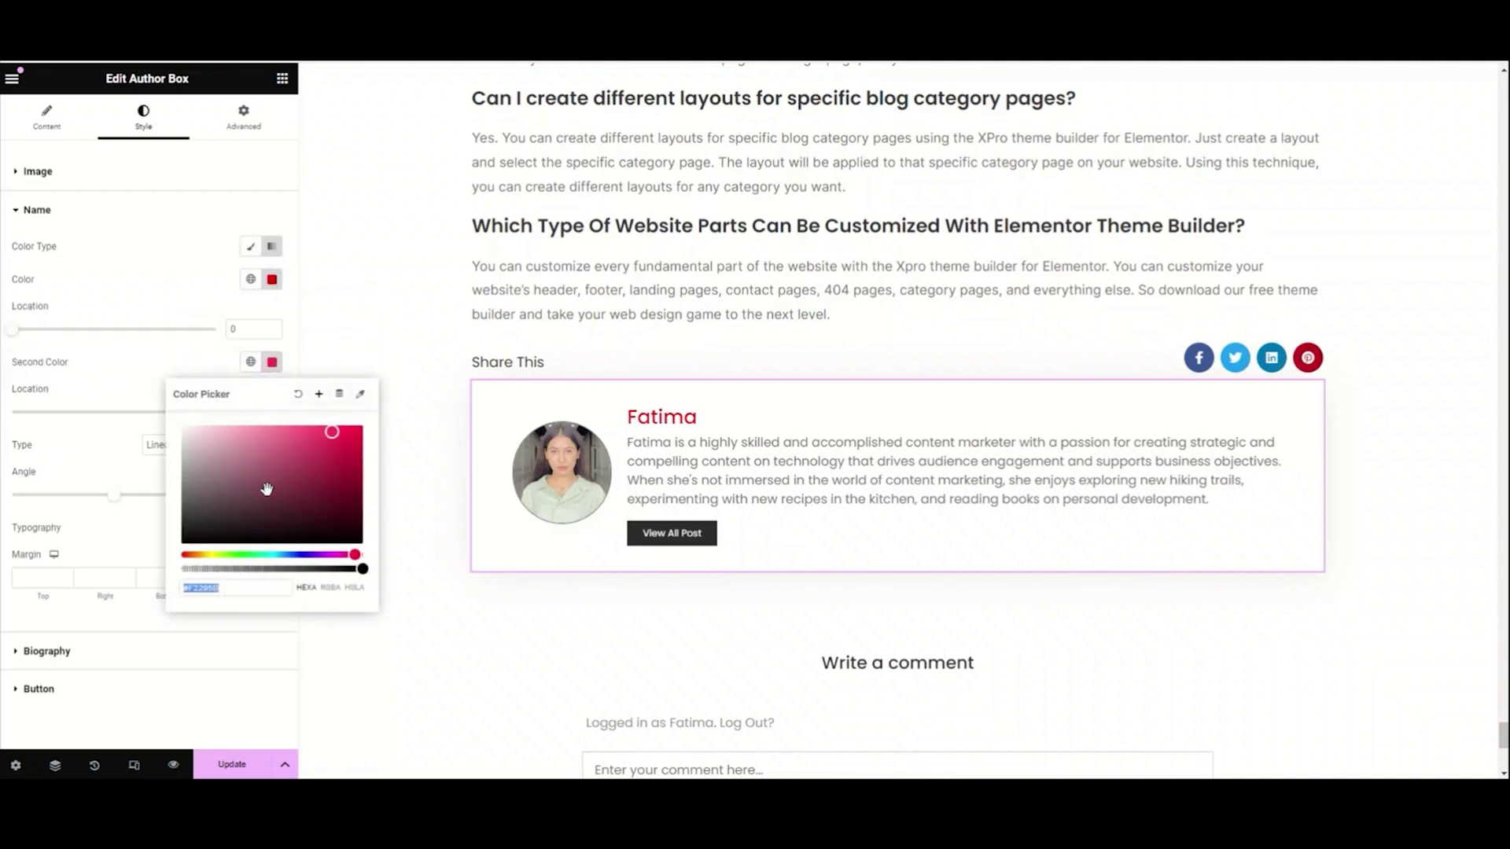
mouse_move(294, 555)
left_mouse_down()
mouse_move(321, 553)
mouse_move(302, 555)
left_mouse_up()
left_click(259, 425)
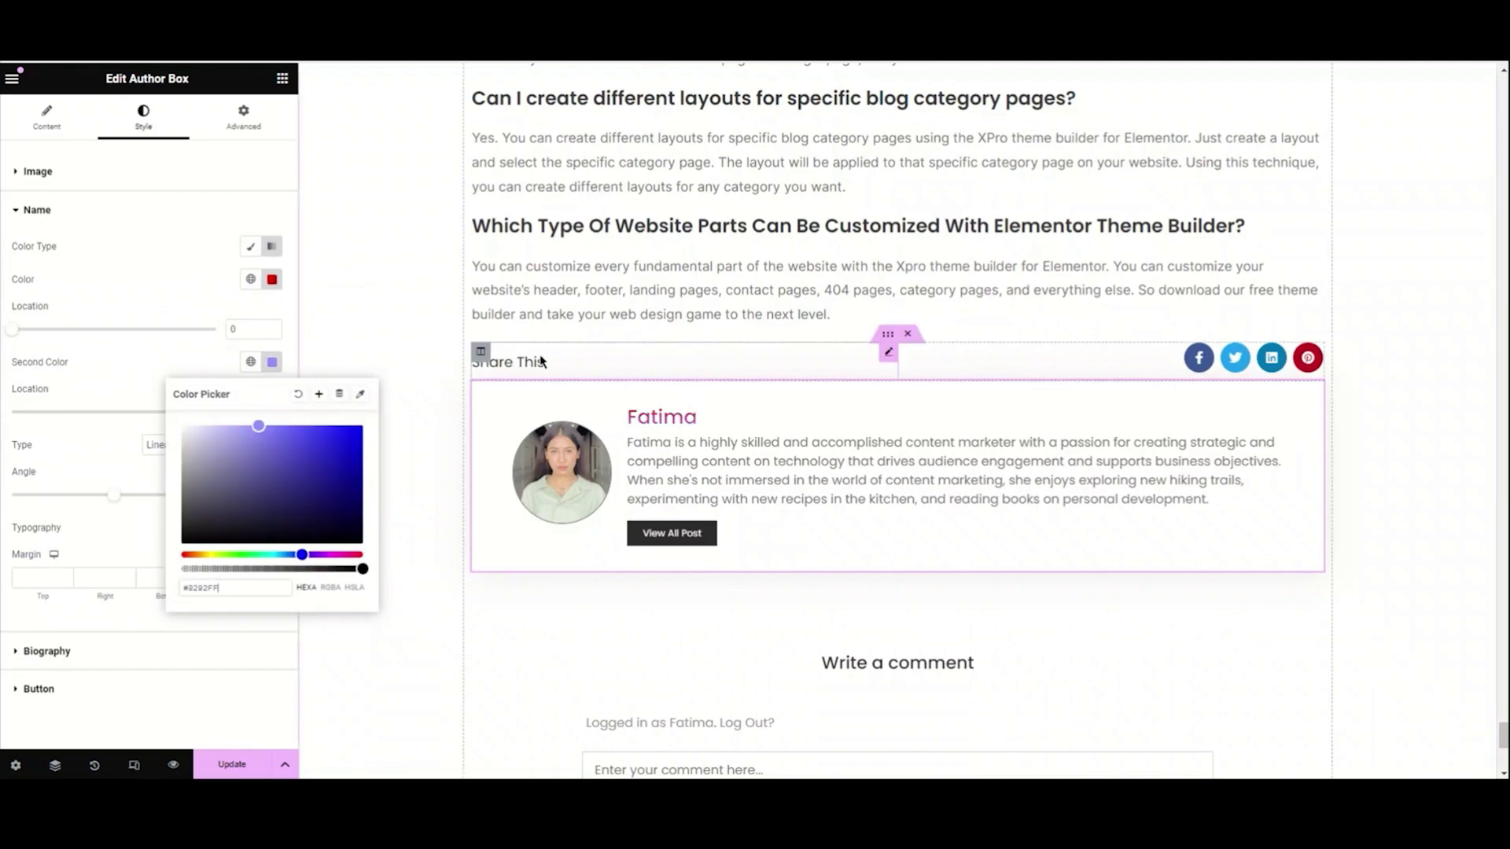
left_click(297, 395)
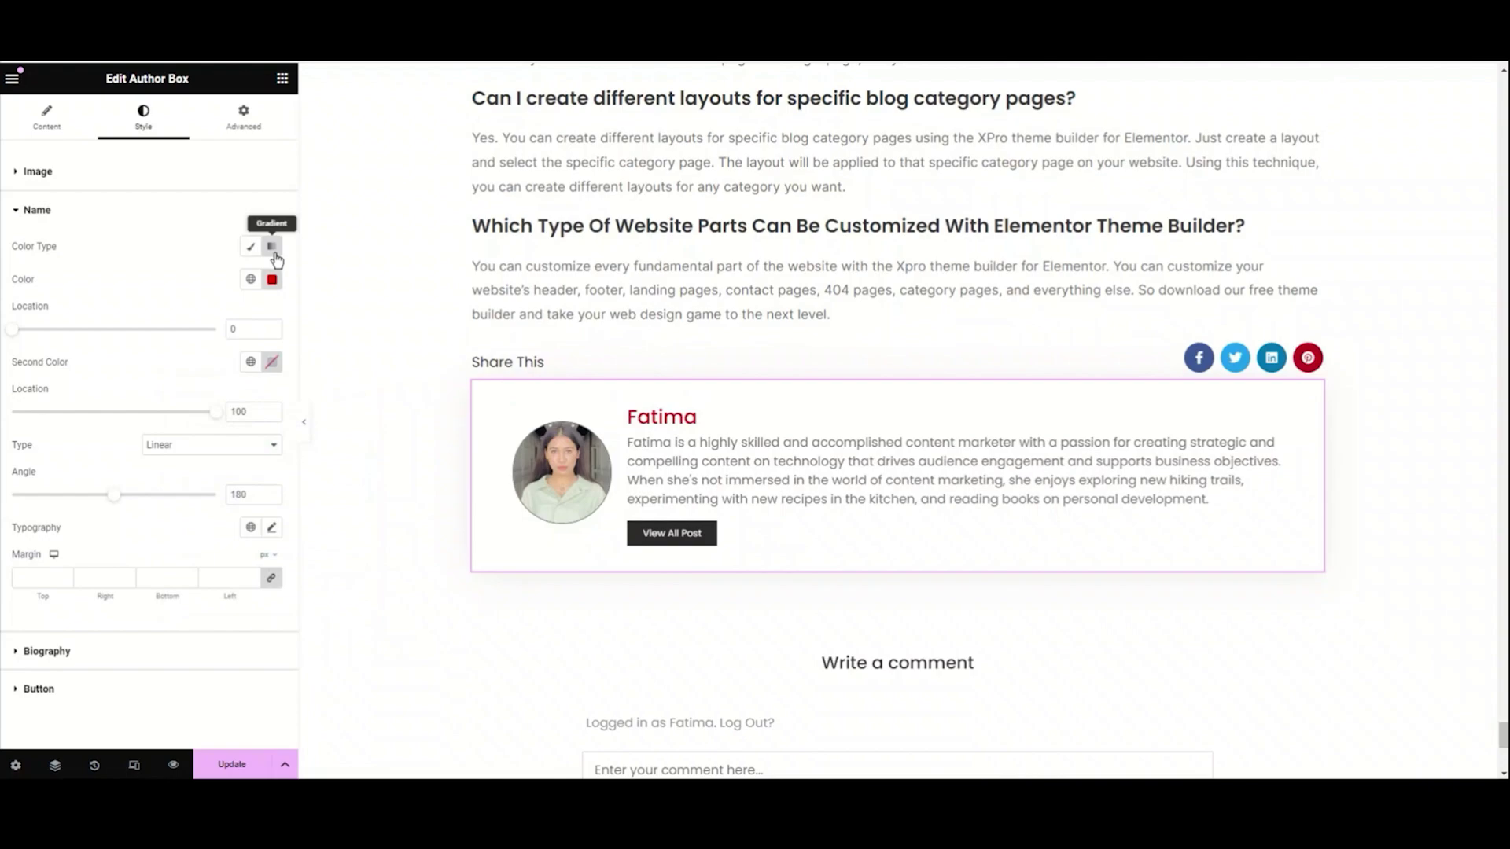
- Return the author's name to a solid colour and make it black
left_click(250, 246)
left_click(272, 279)
left_click_drag(209, 448, 184, 450)
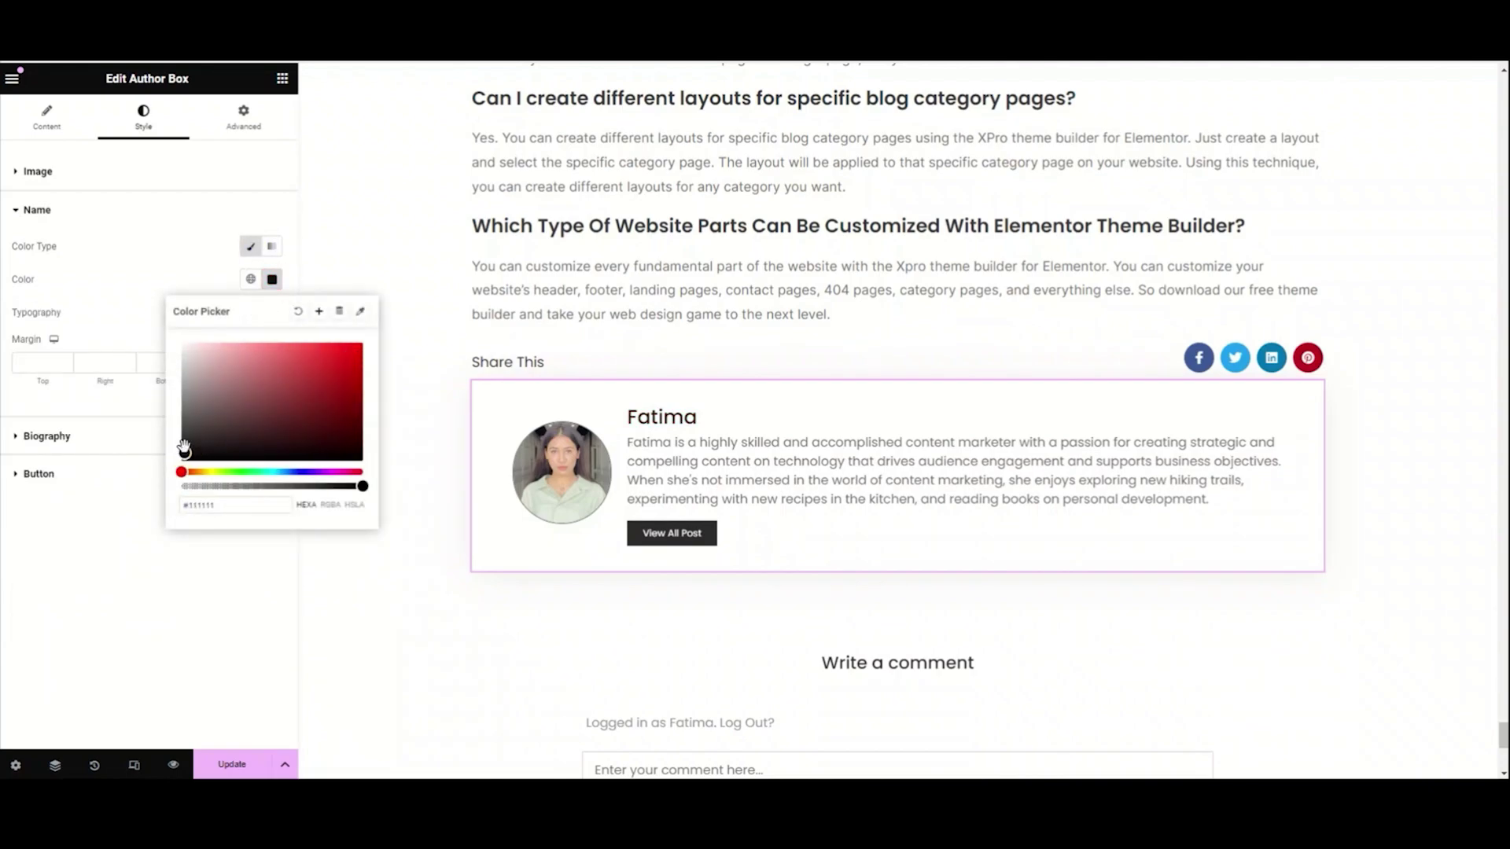
left_click(143, 330)
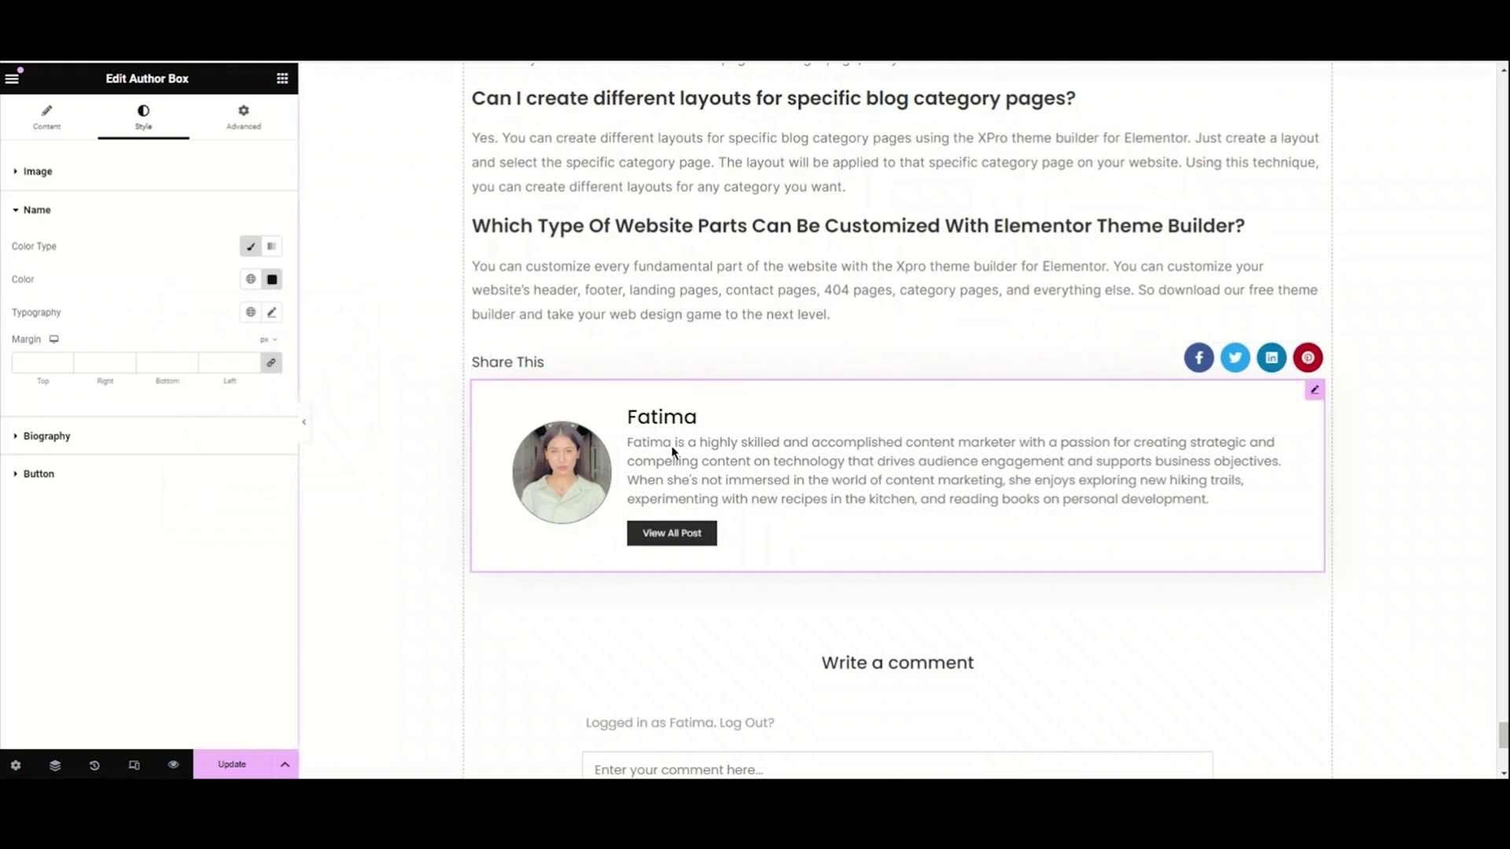
- Set the author's name typography to the Poppins family at a size of 25 px
left_click(272, 313)
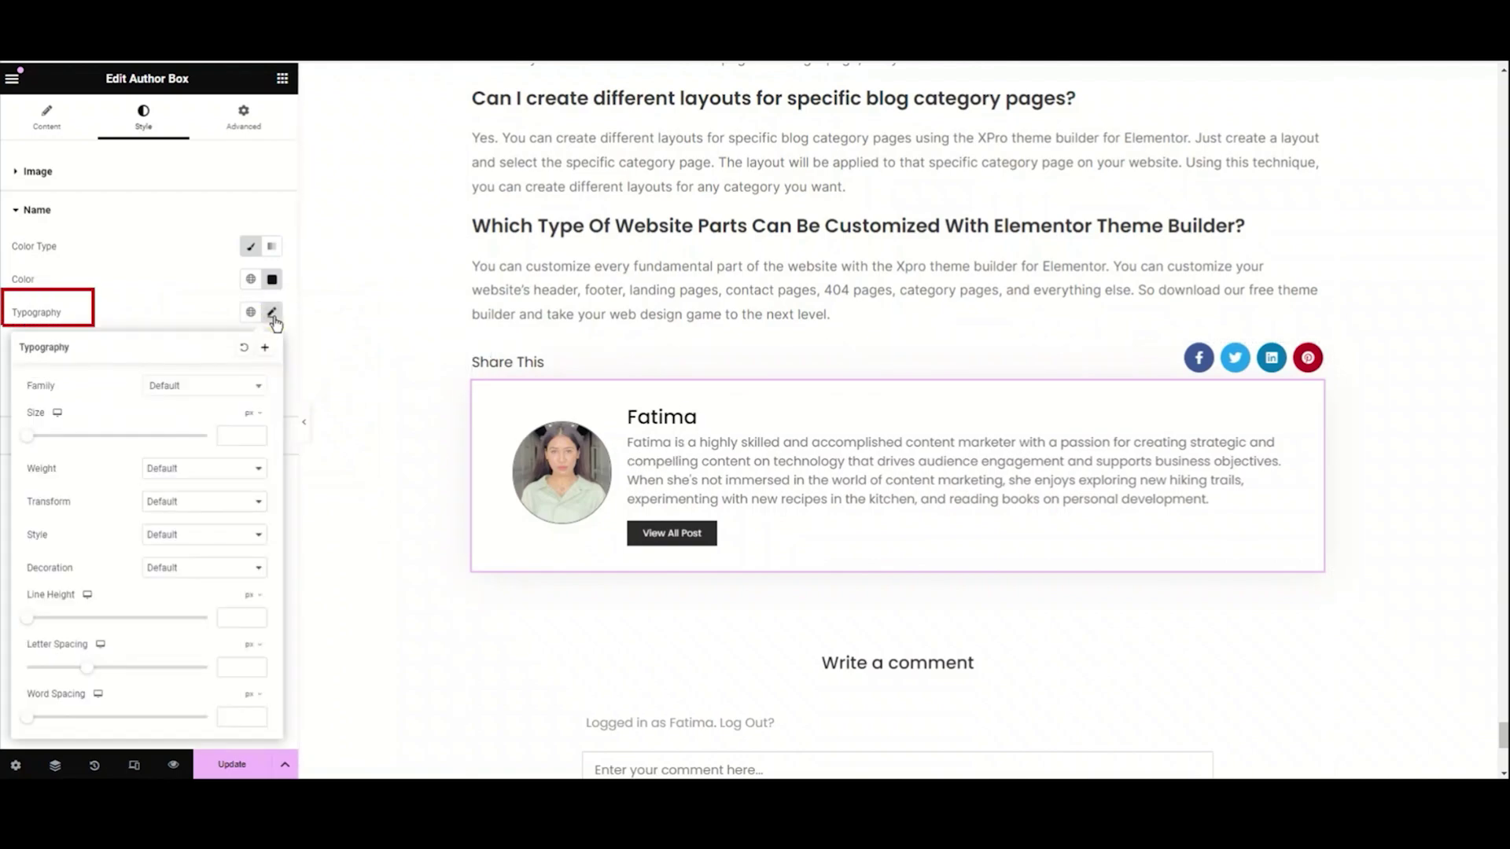
left_click(240, 388)
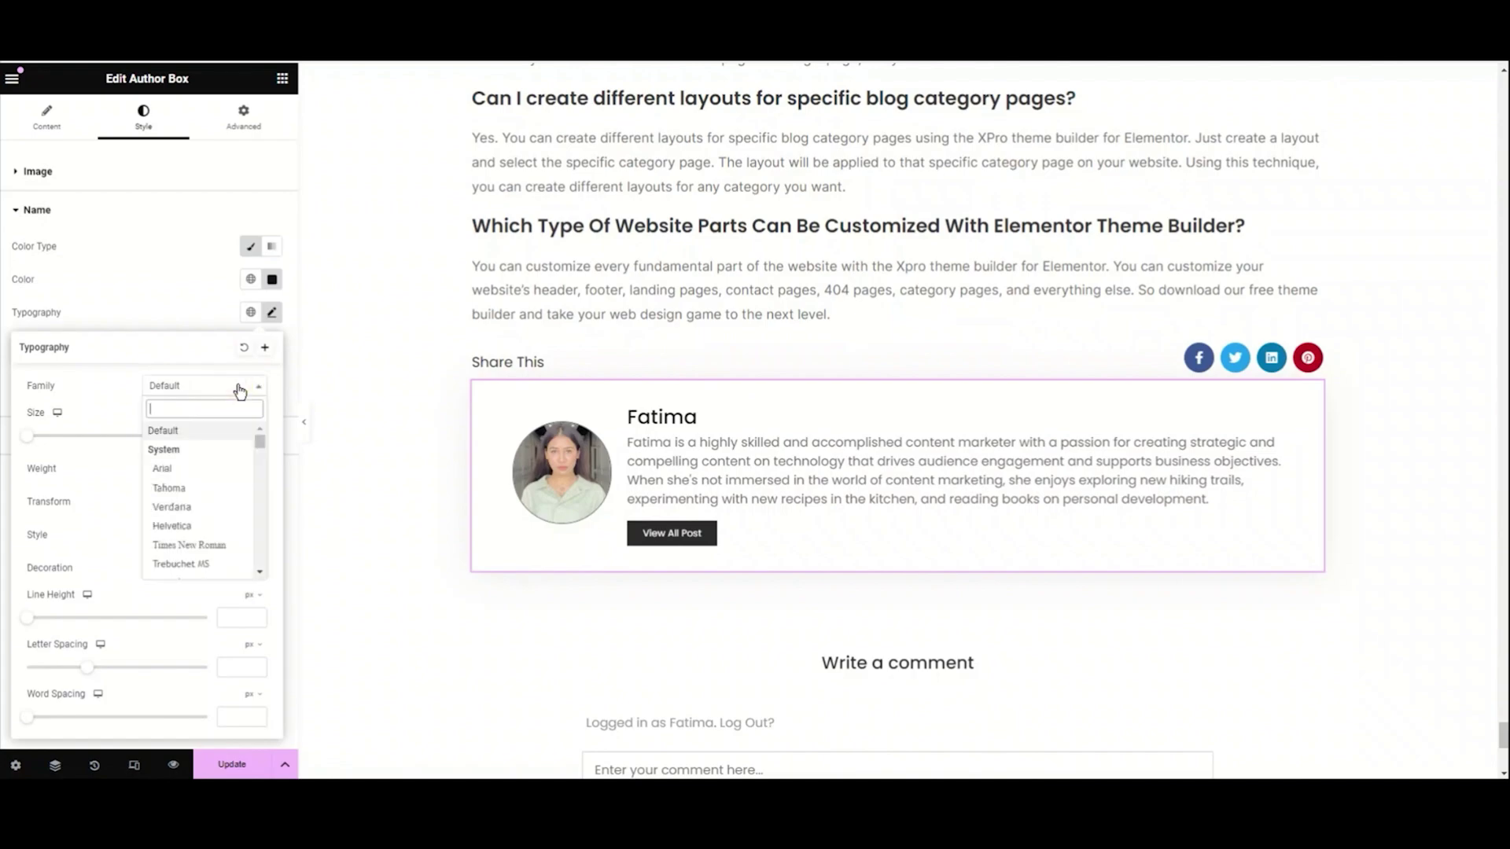
type("pop")
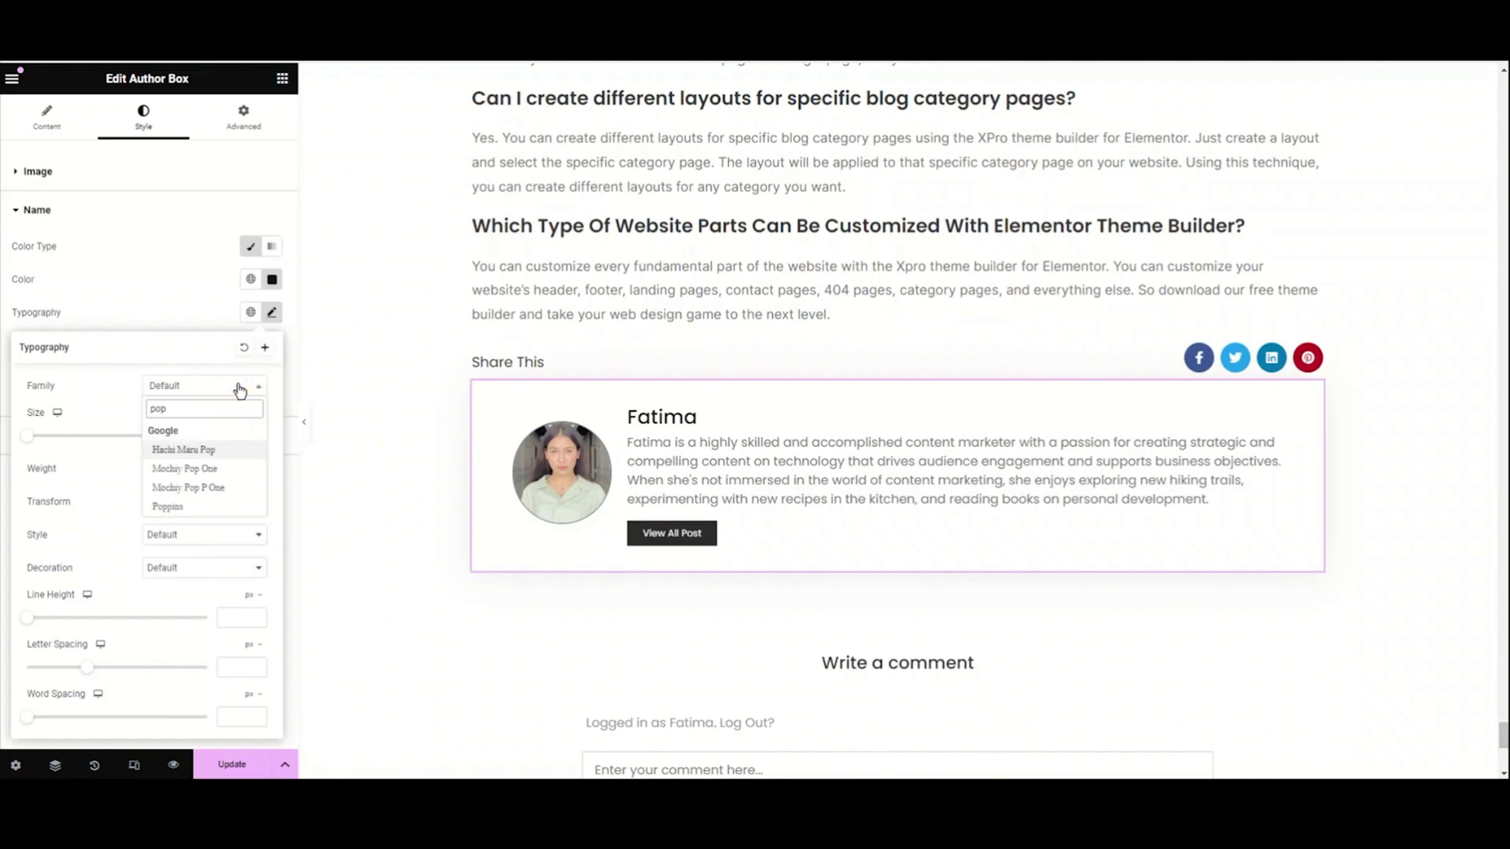
left_click(213, 509)
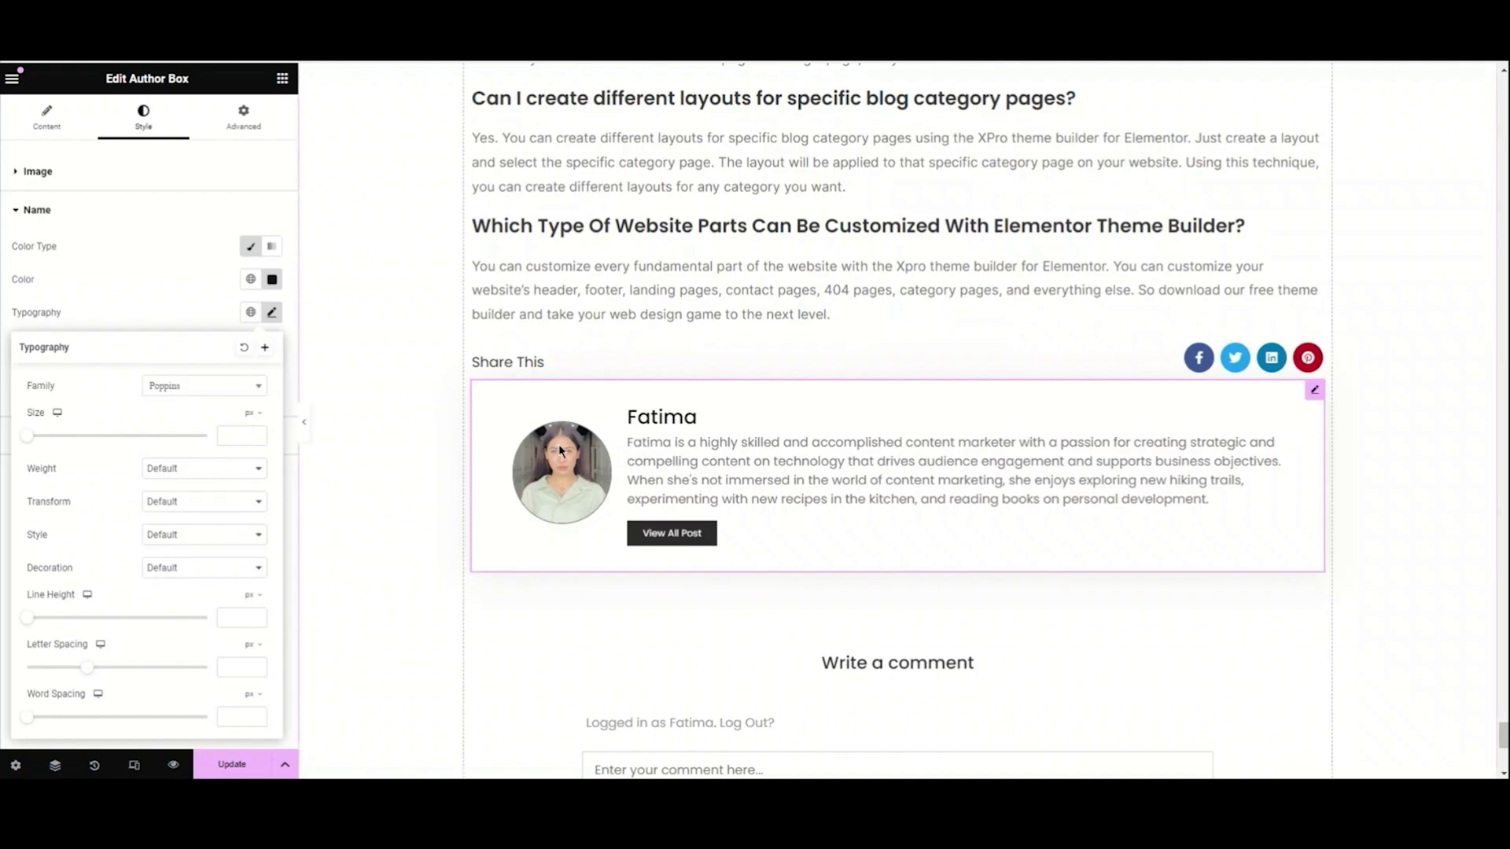
left_click_drag(32, 441, 65, 438)
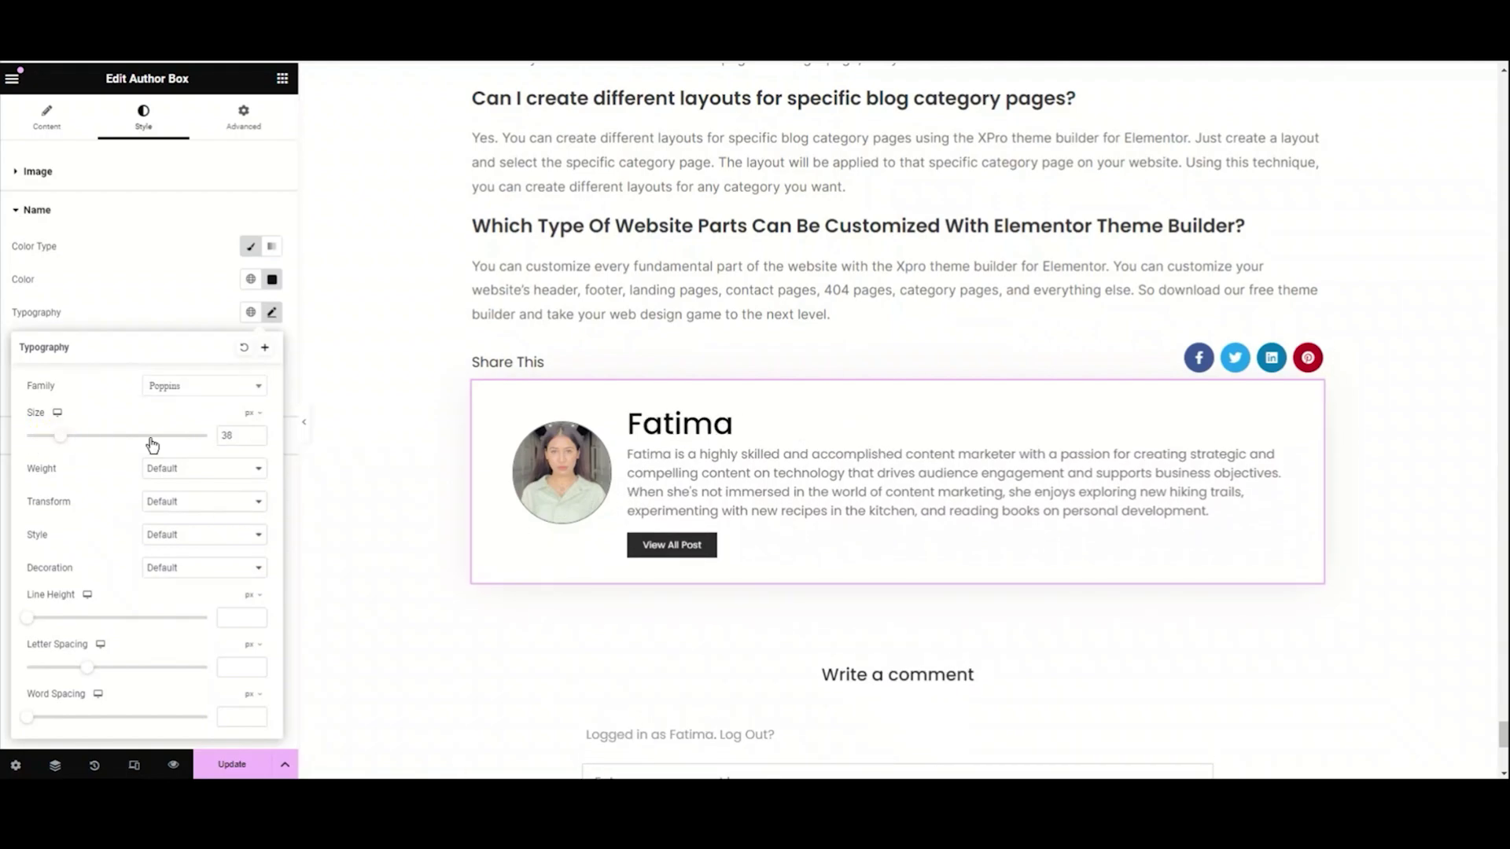
double_click(244, 442)
type("25")
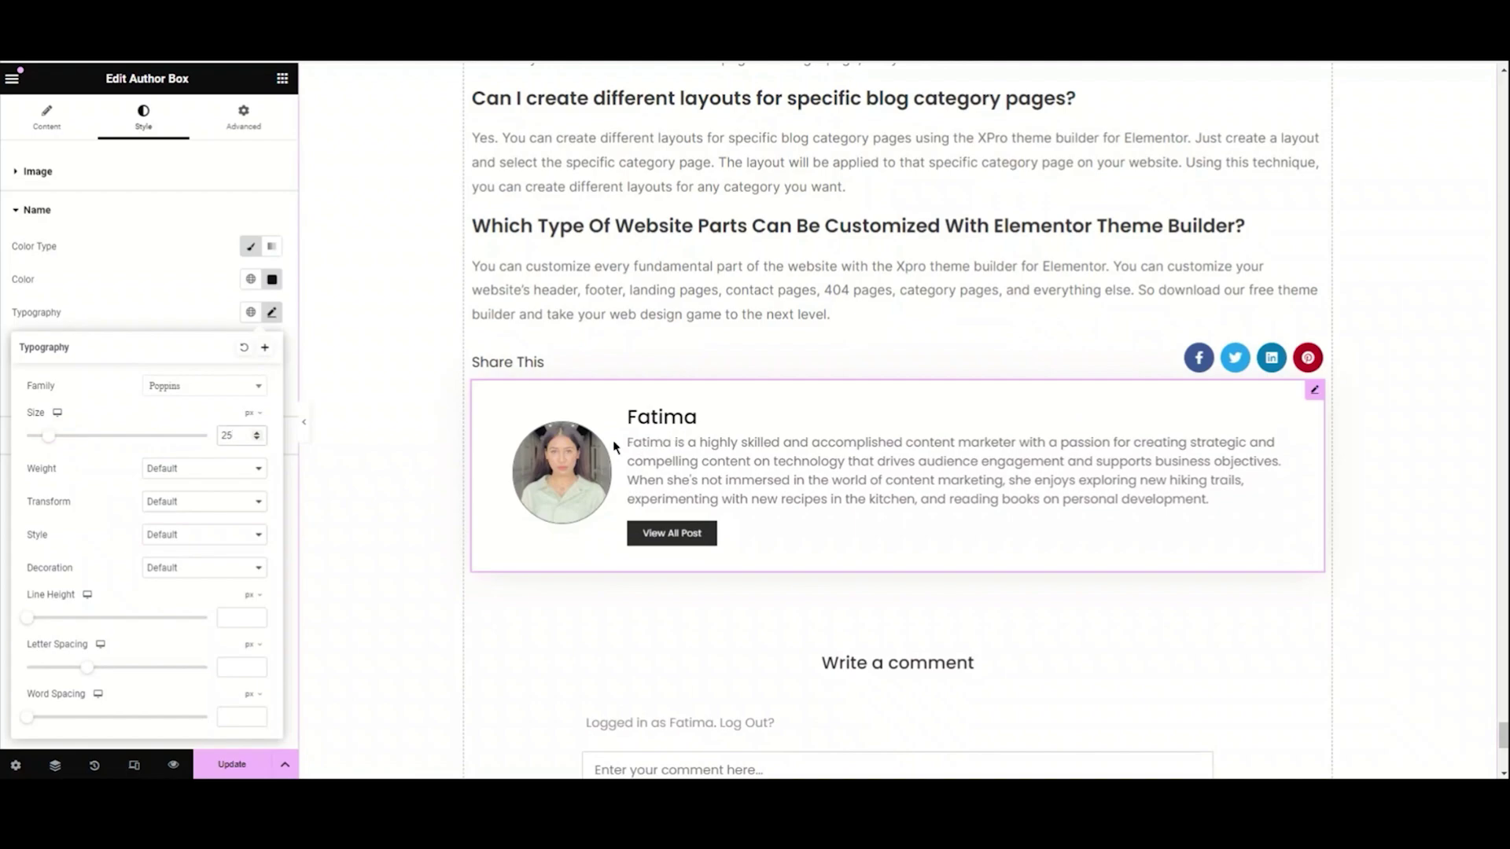
- Try the 500 (Medium) weight on the author's name, set it to 600 (Semi Bold) and close the typography settings
left_click(203, 469)
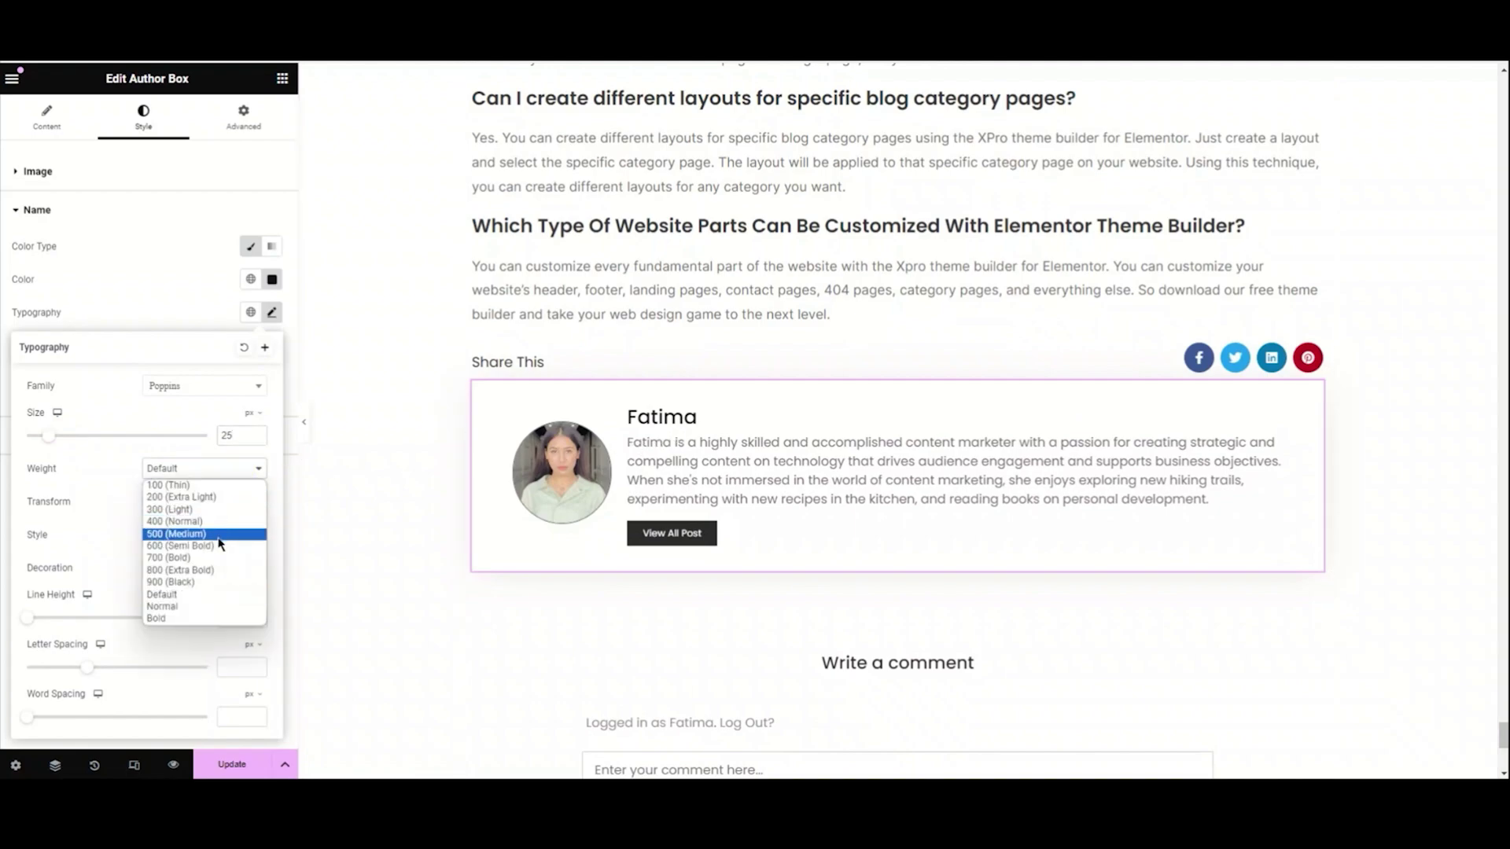
left_click(219, 538)
left_click(211, 473)
left_click(213, 541)
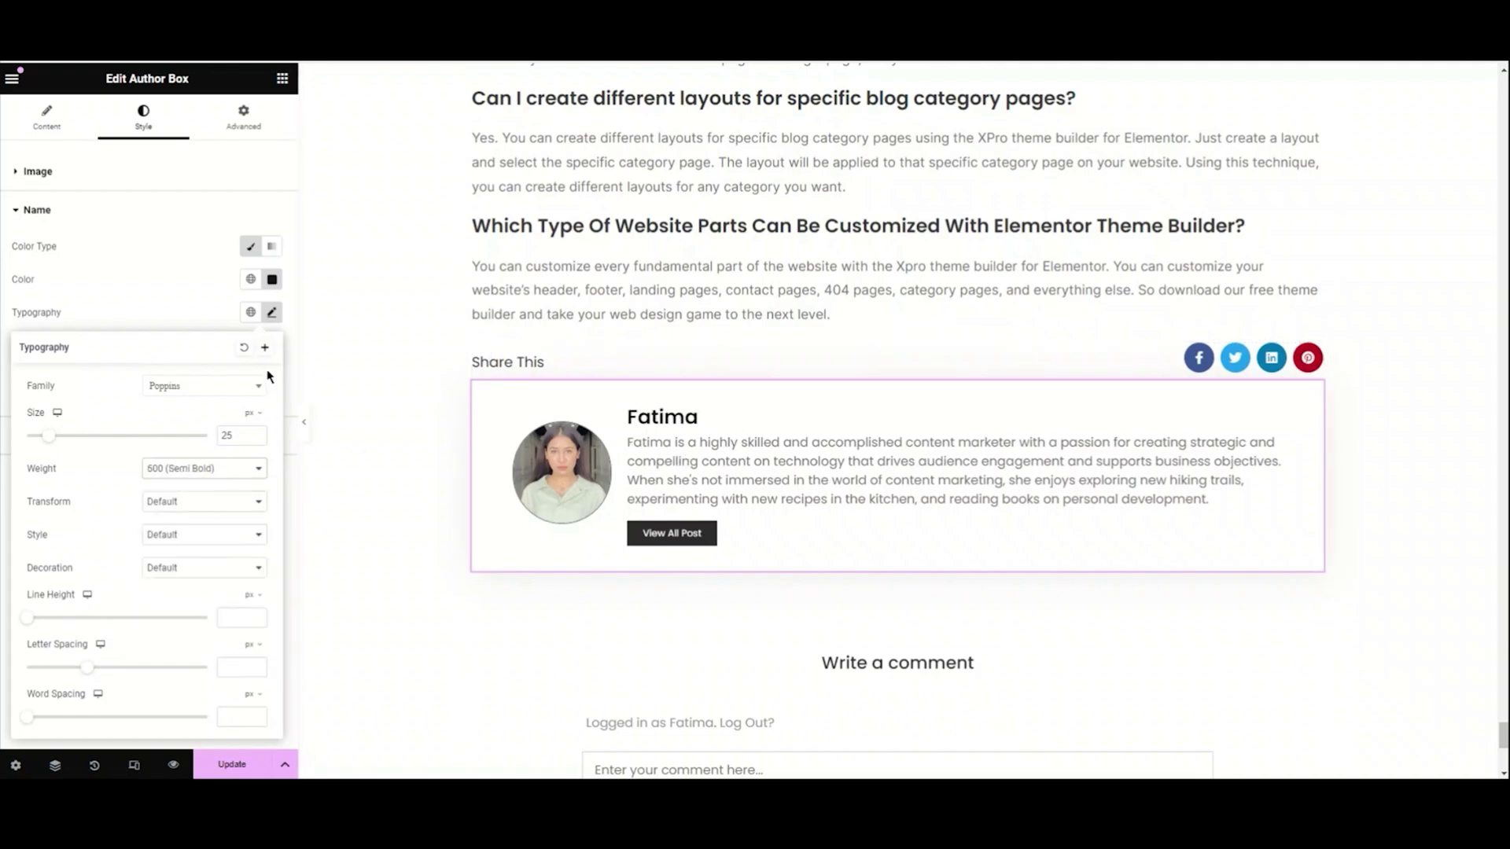
left_click(272, 314)
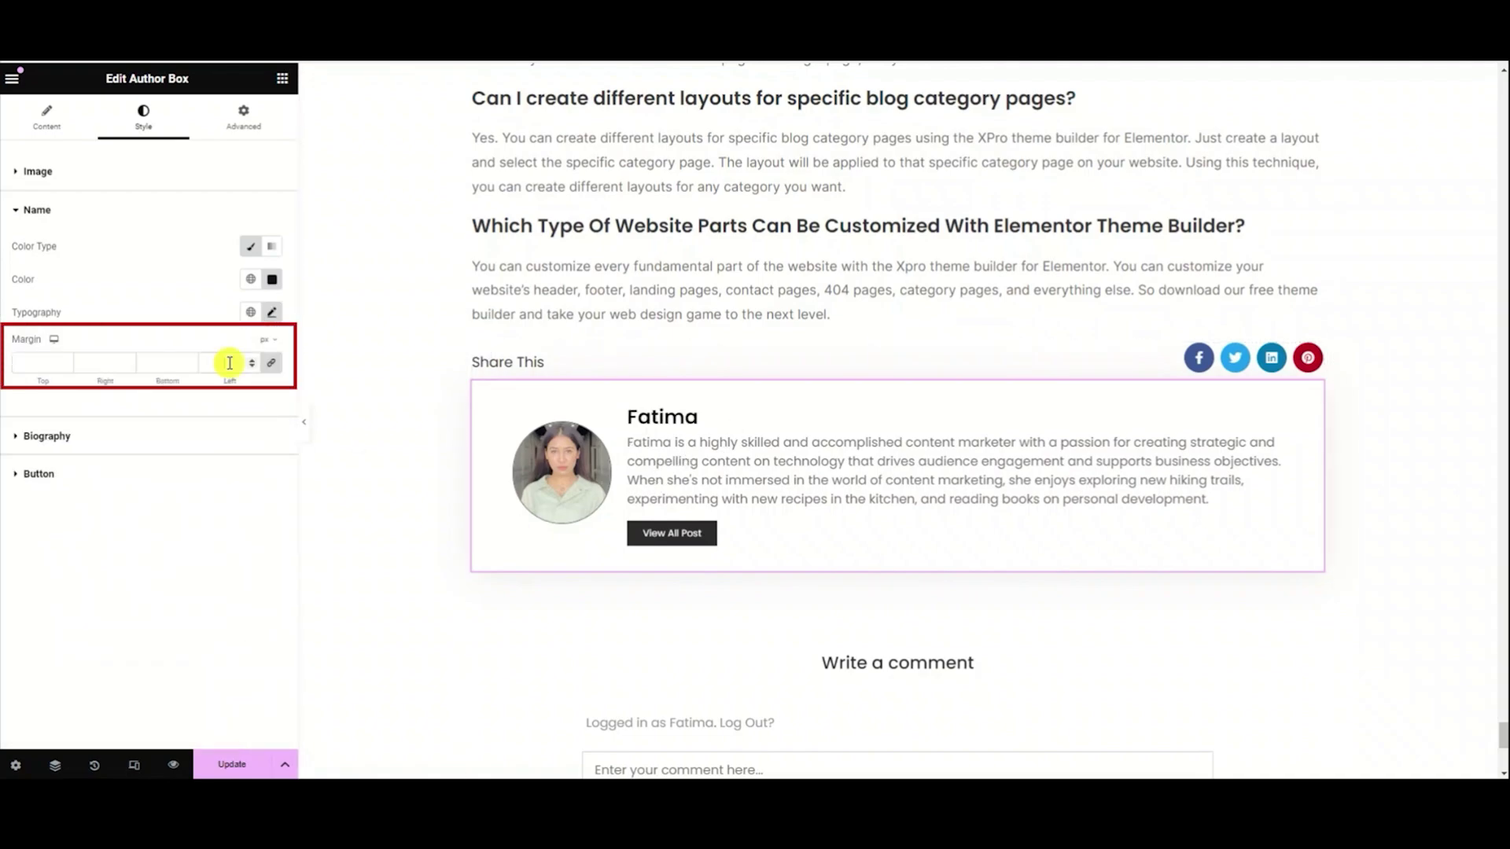
- Try margins of 10 px and 2 px around the author's name, clear them and collapse the Name settings
left_click(230, 363)
type("10")
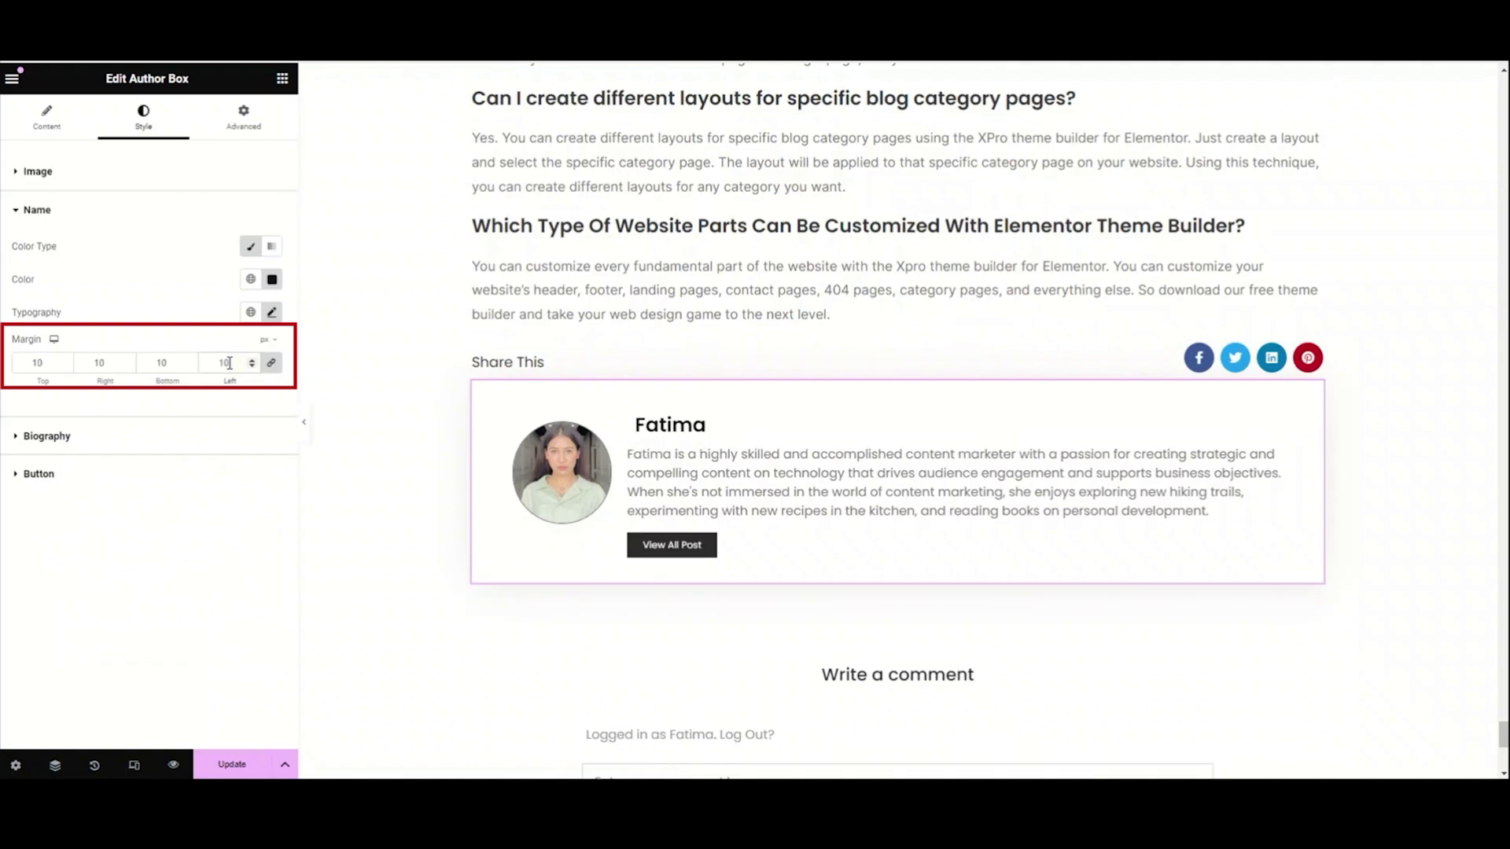
key("BackSpace")
key("BackSpace")
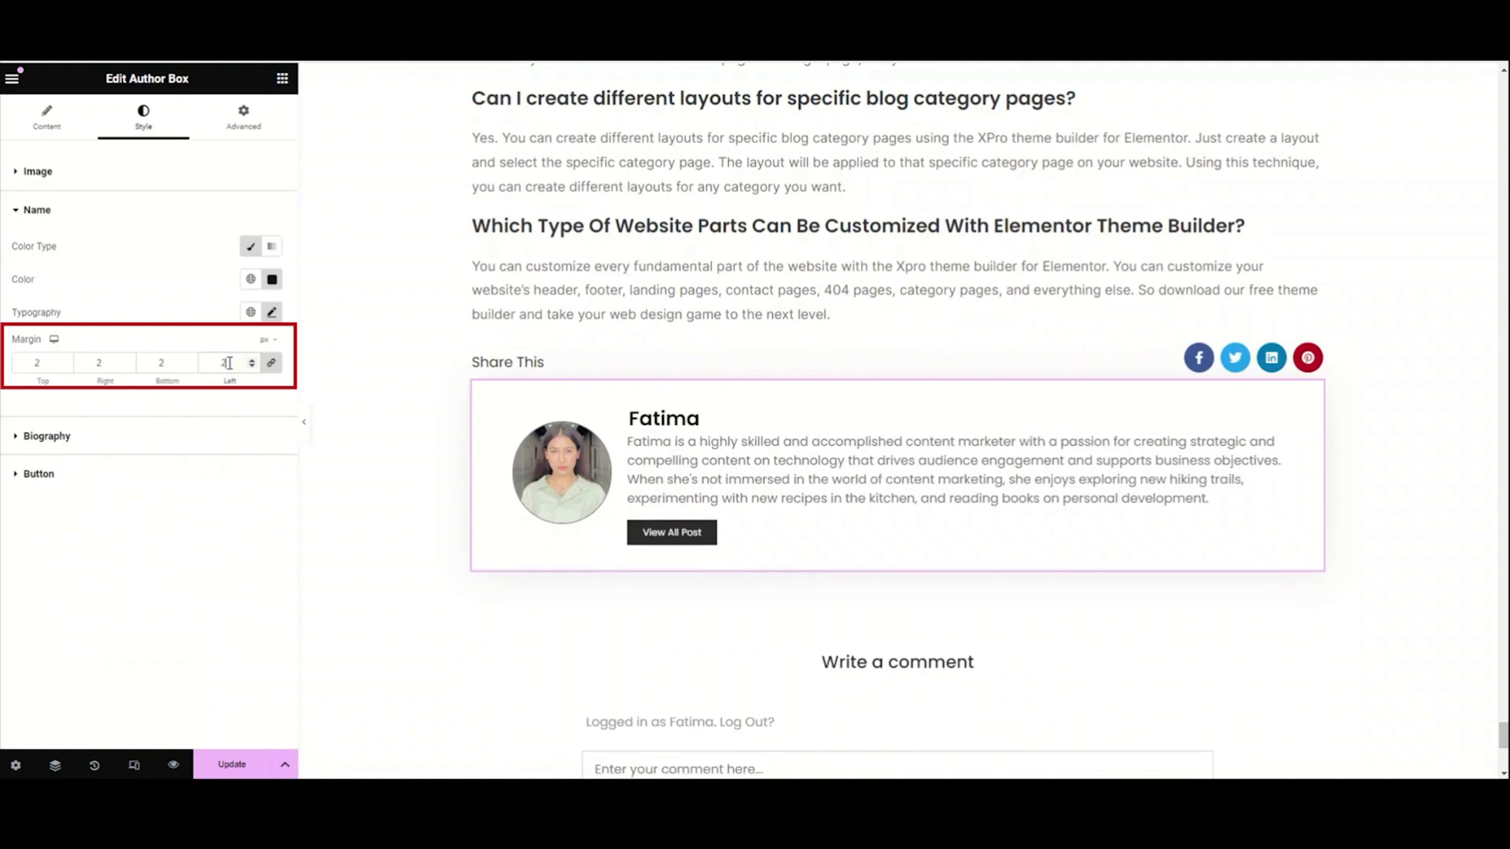
type("2")
key("BackSpace")
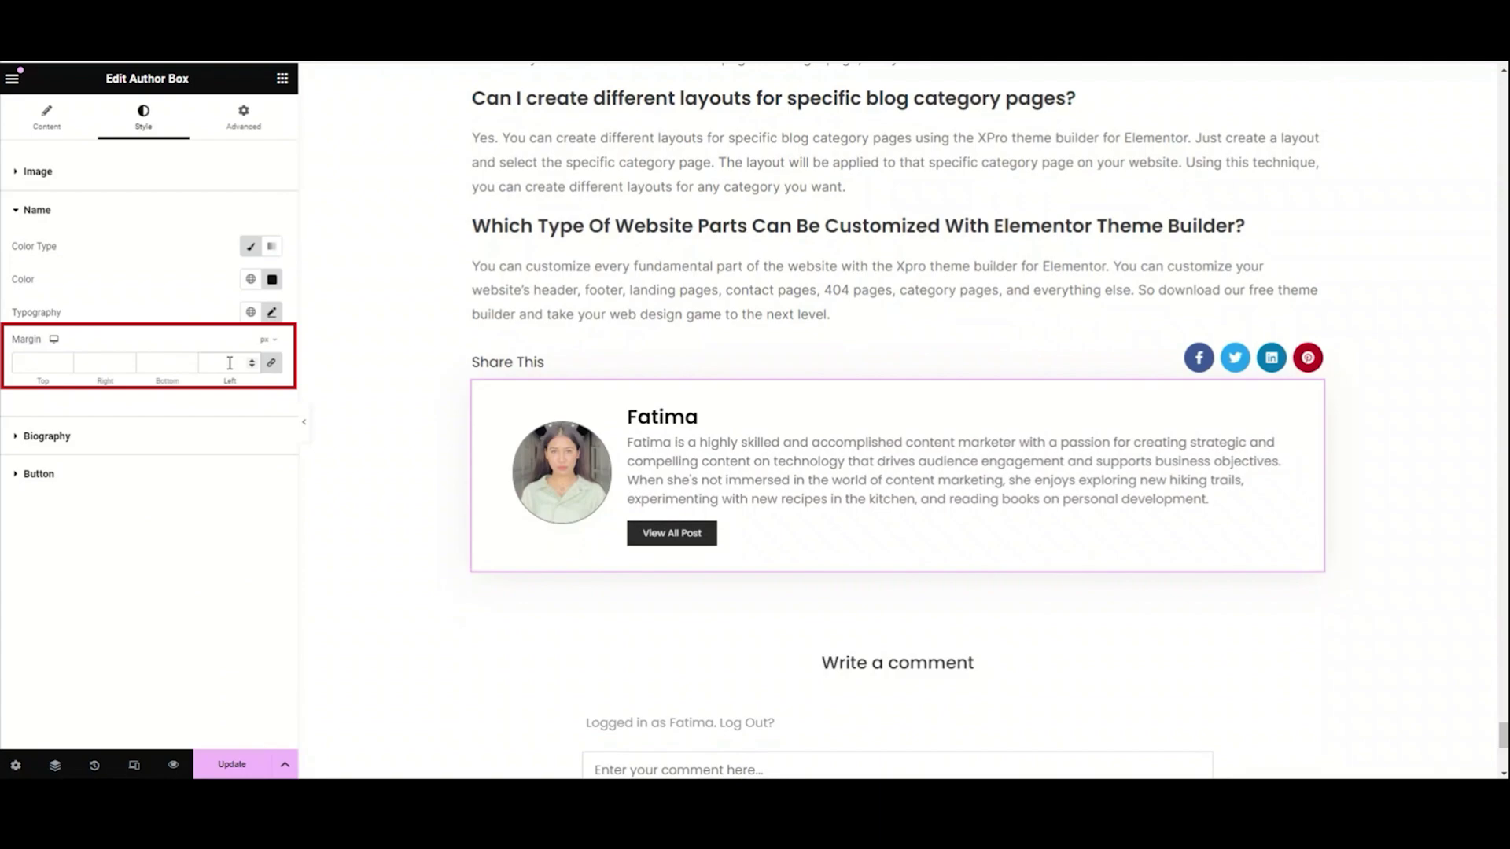
left_click(16, 211)
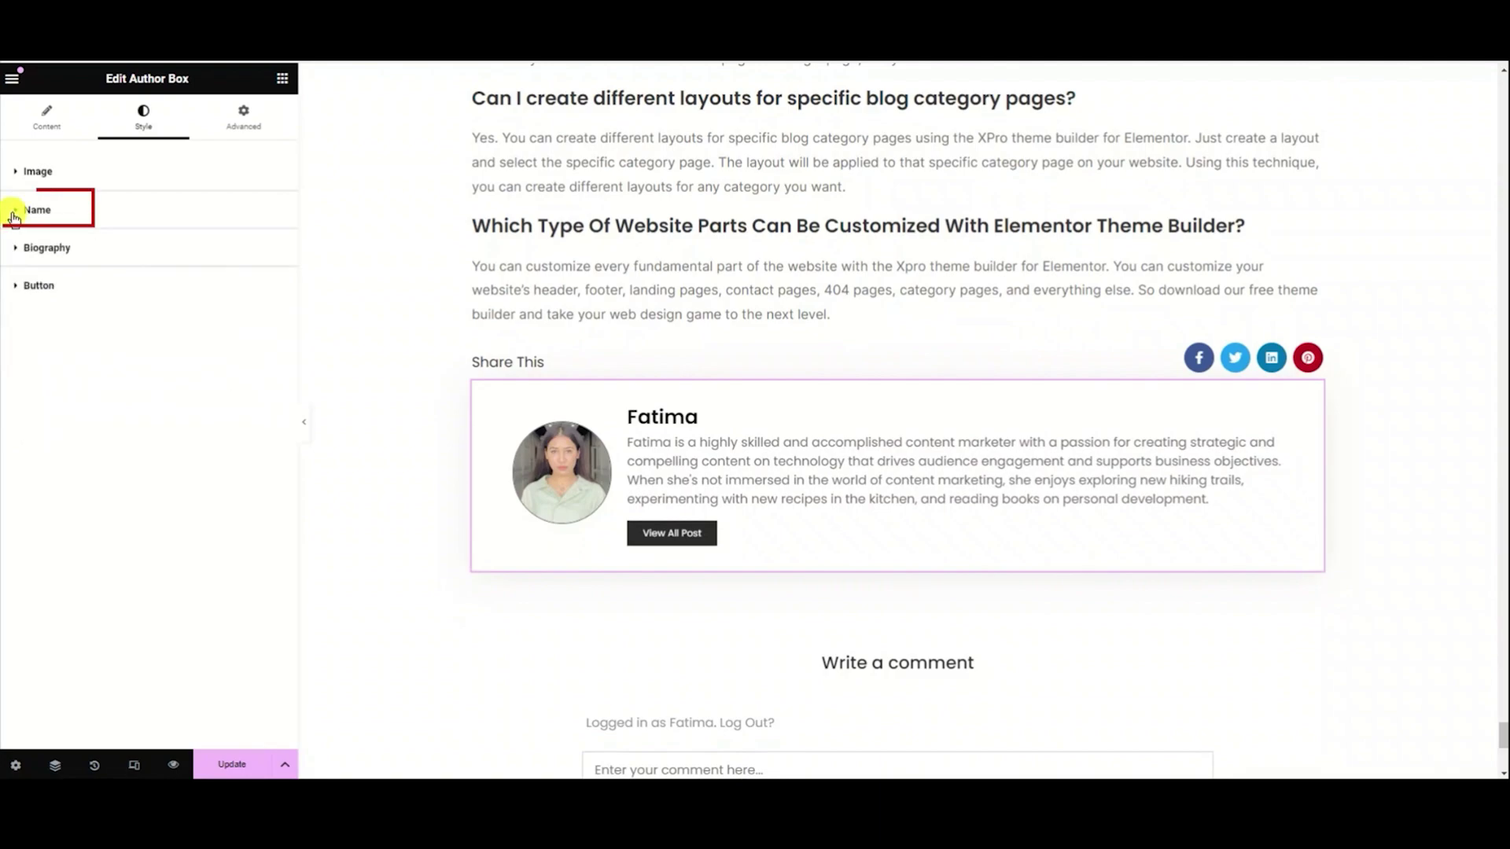
- Try the Secondary and Accent global colours on the biography text and reset its colour to the default
left_click(60, 250)
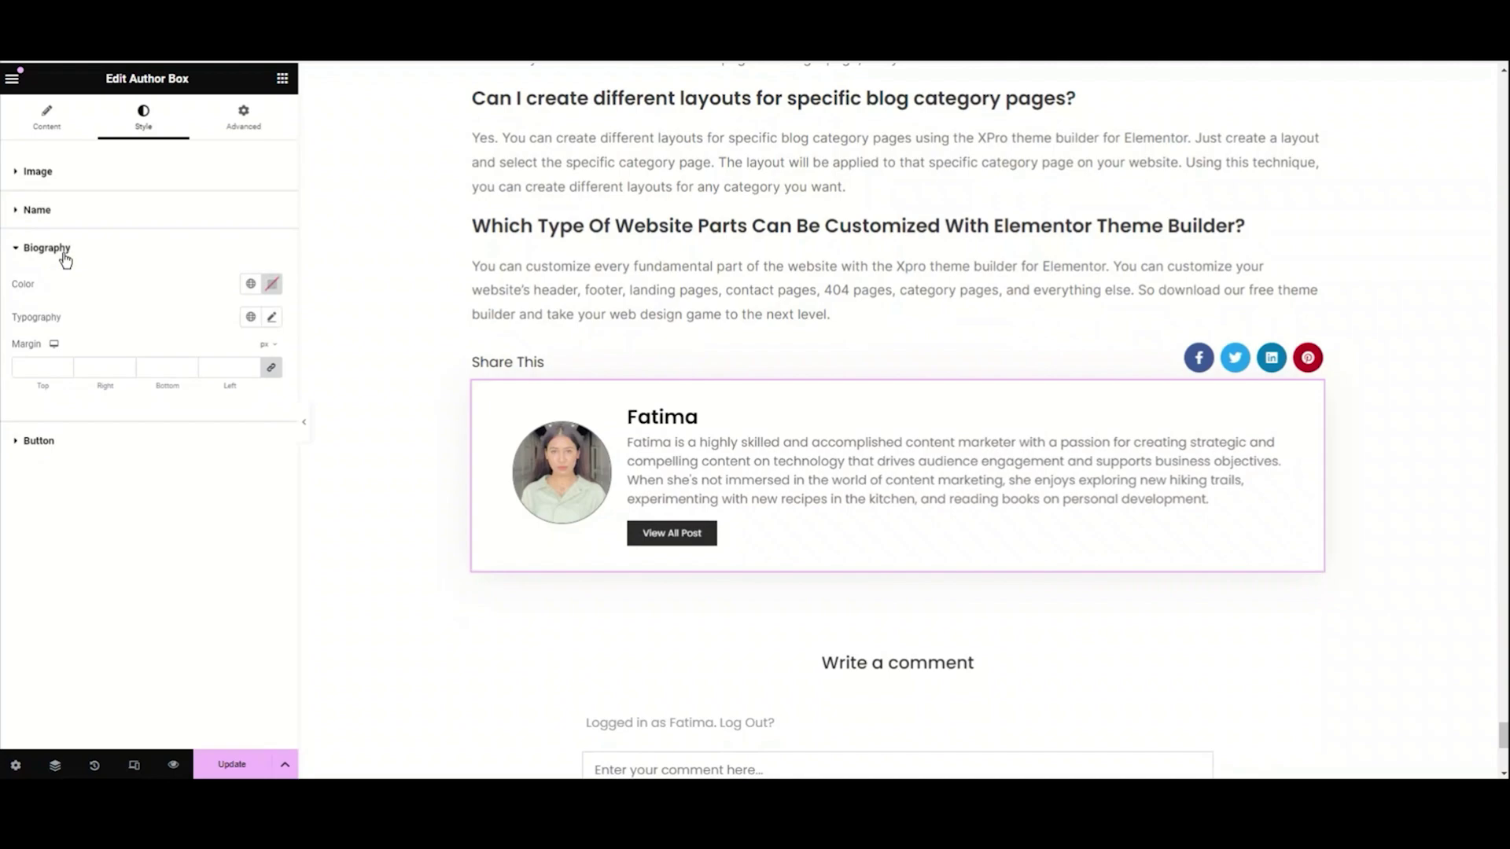
left_click(249, 285)
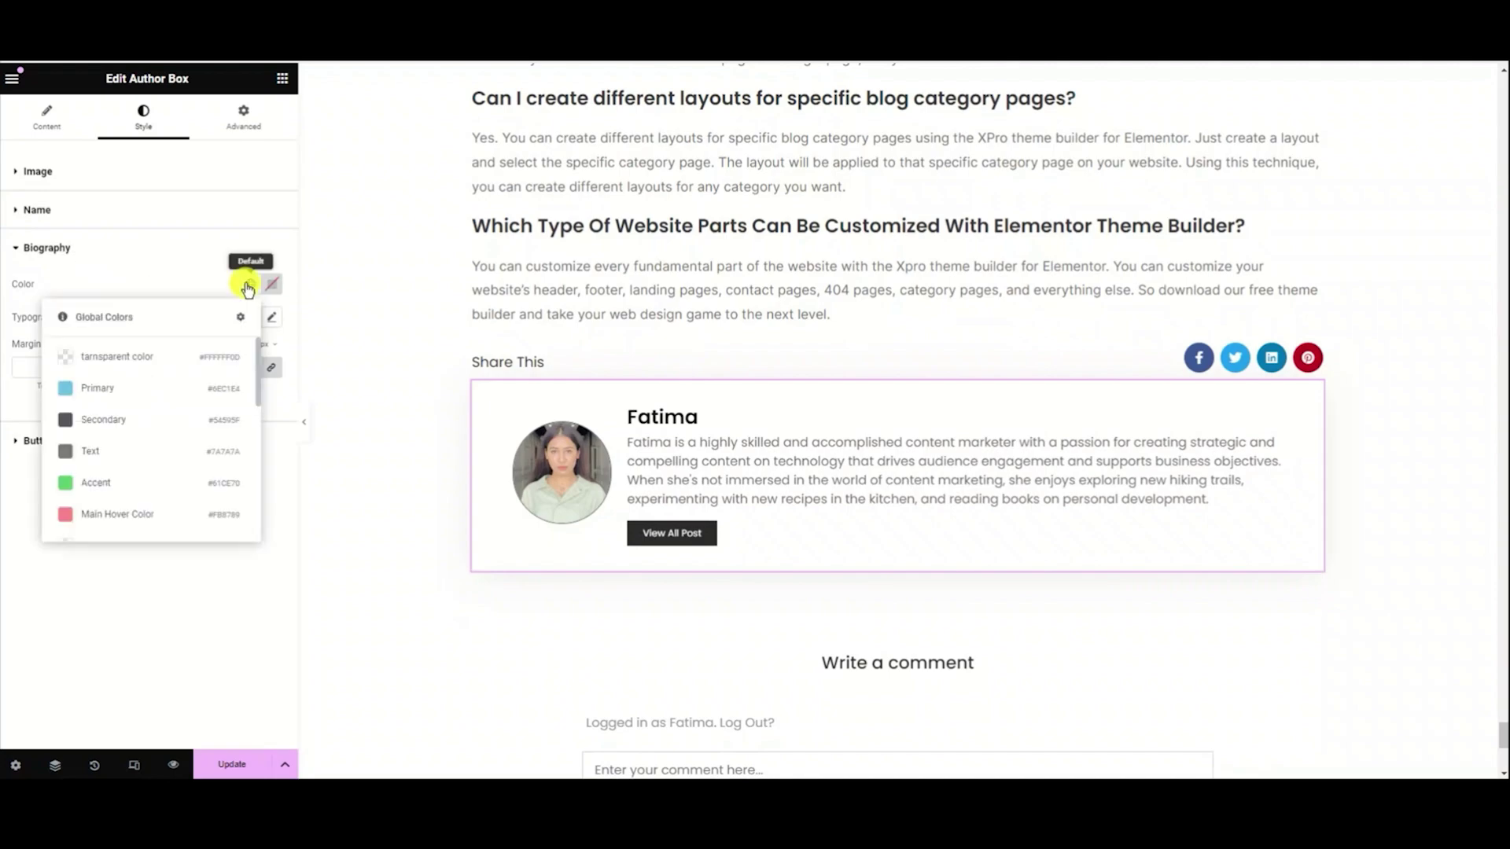
left_click(205, 419)
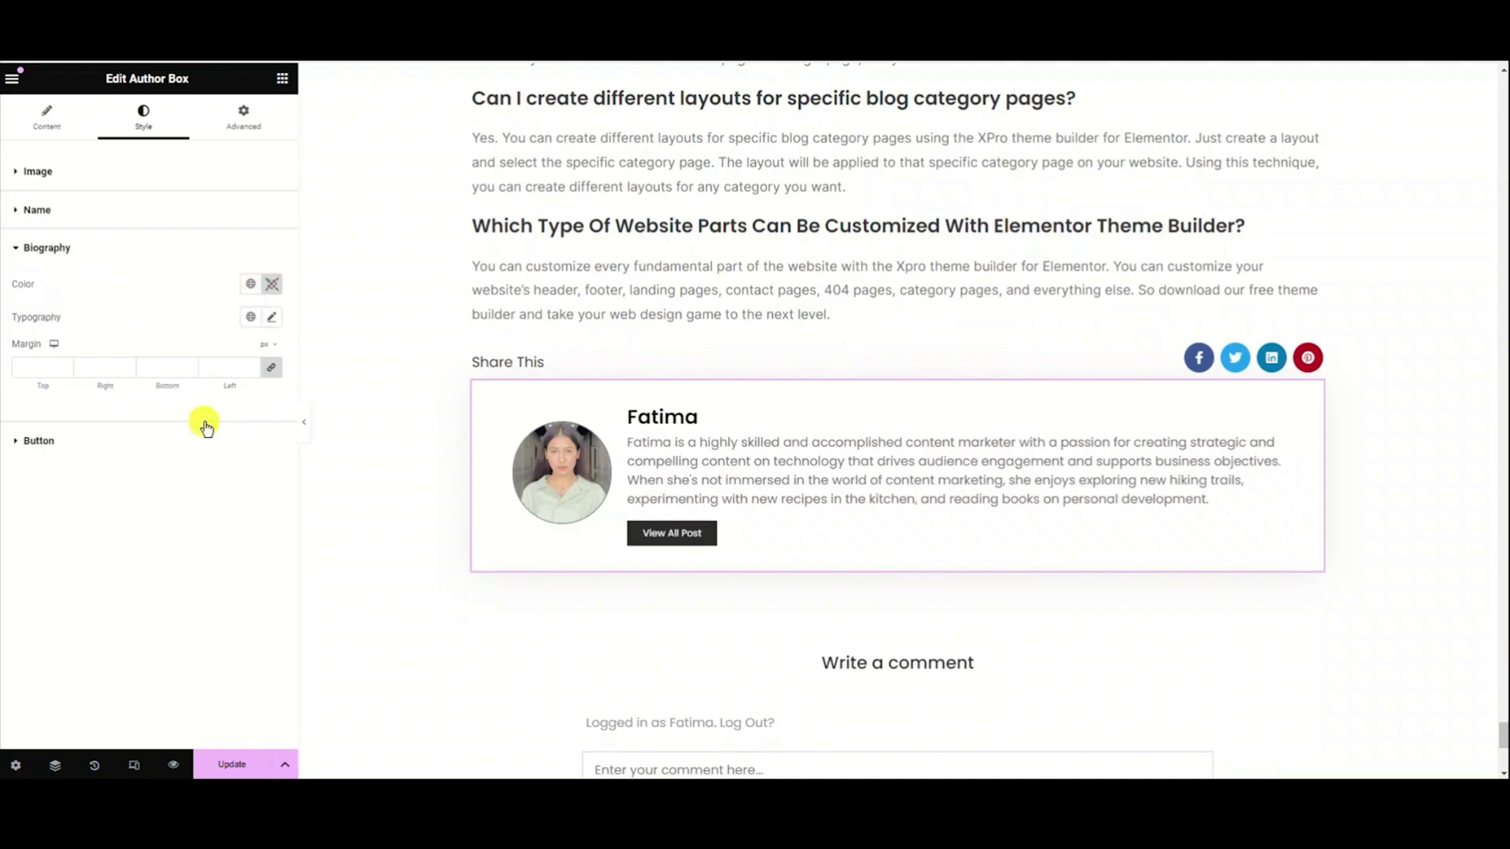
left_click(250, 284)
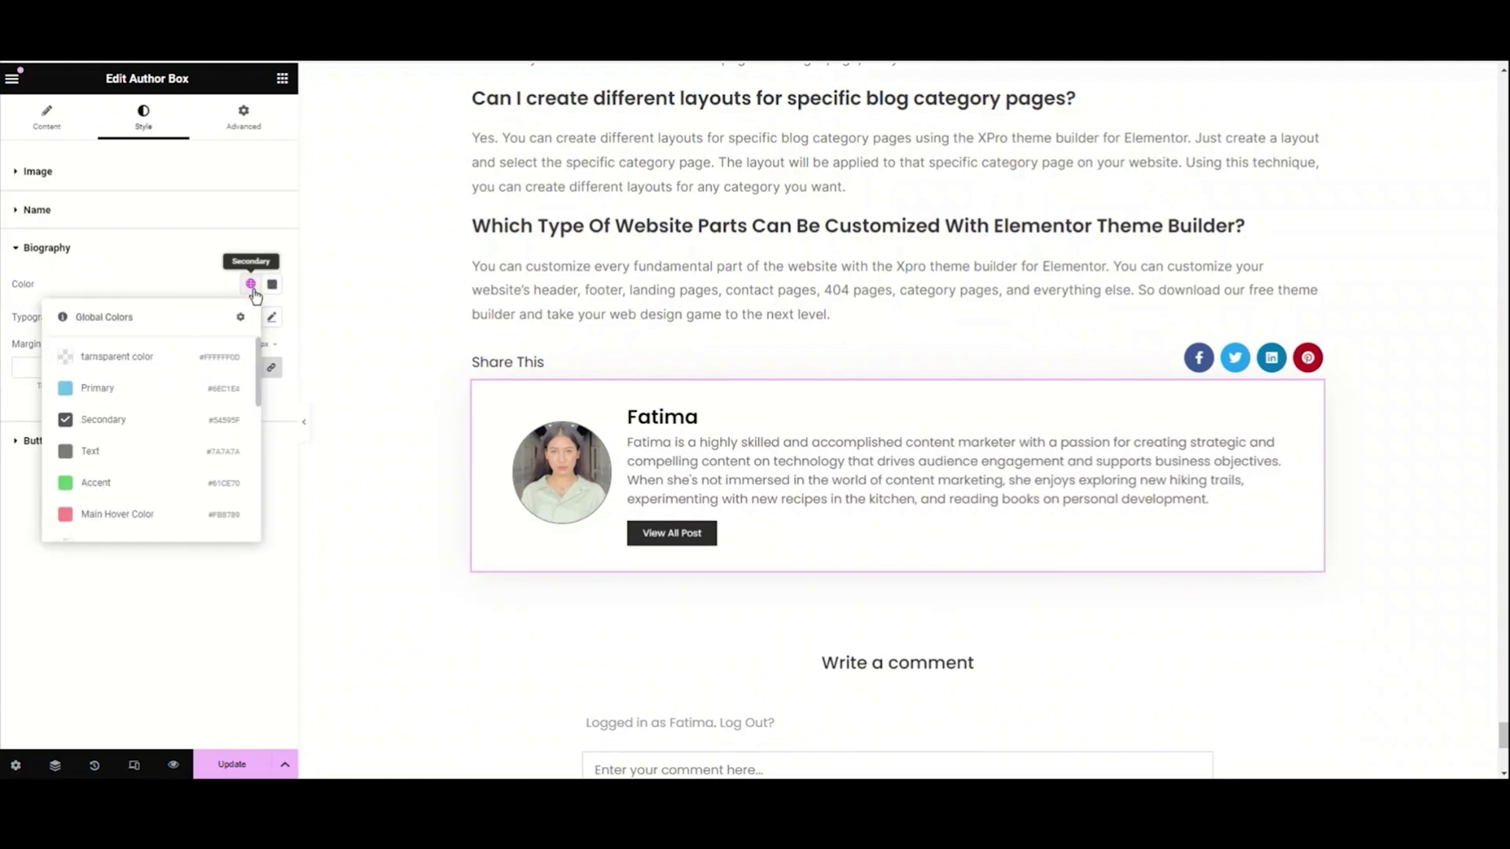
left_click(174, 483)
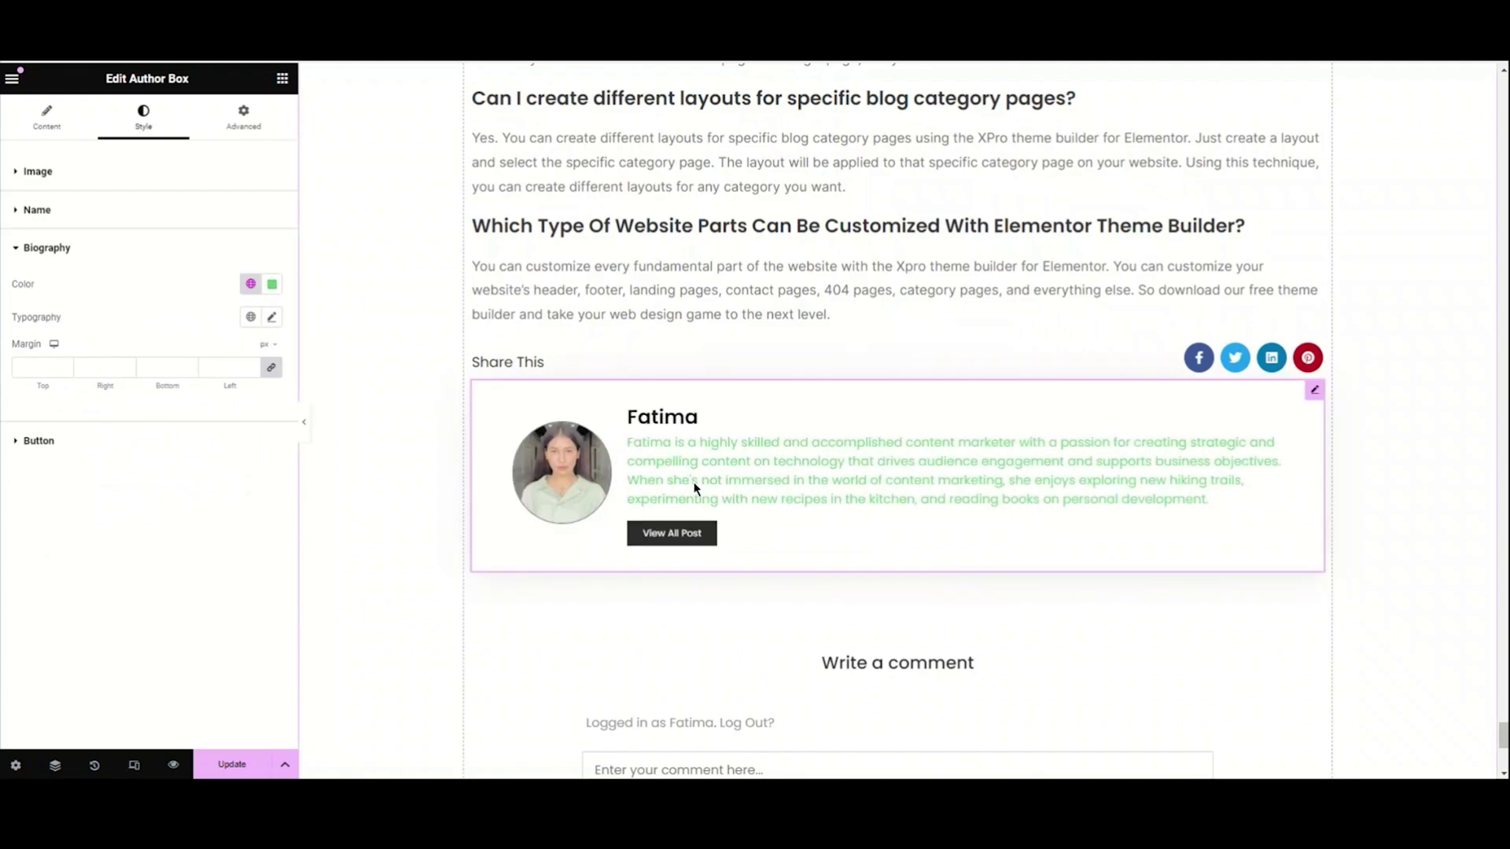
left_click(267, 291)
left_click(297, 312)
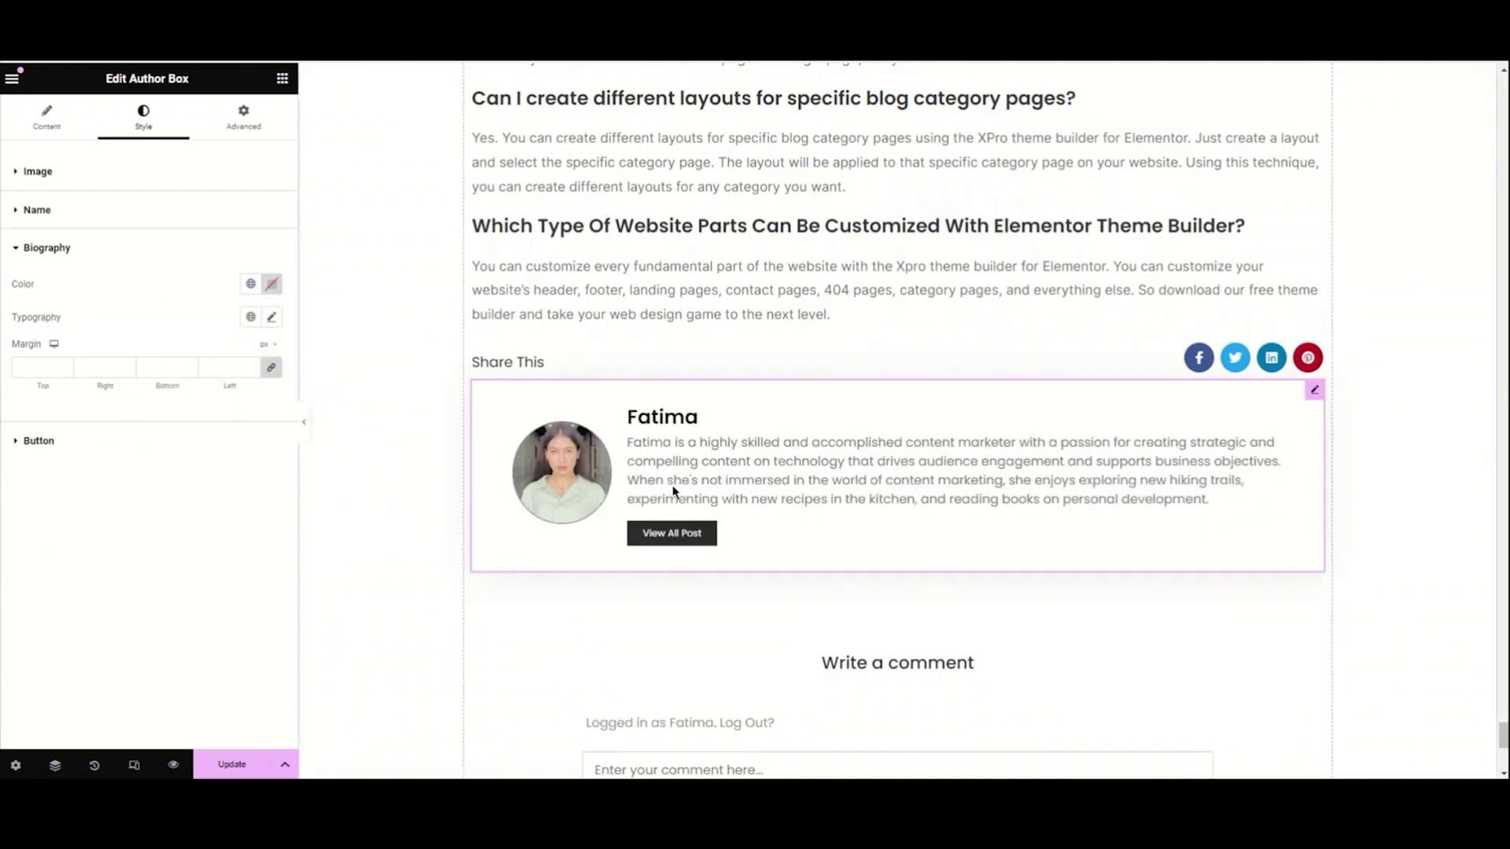
- Set the biography's font family to Poppins
left_click(272, 317)
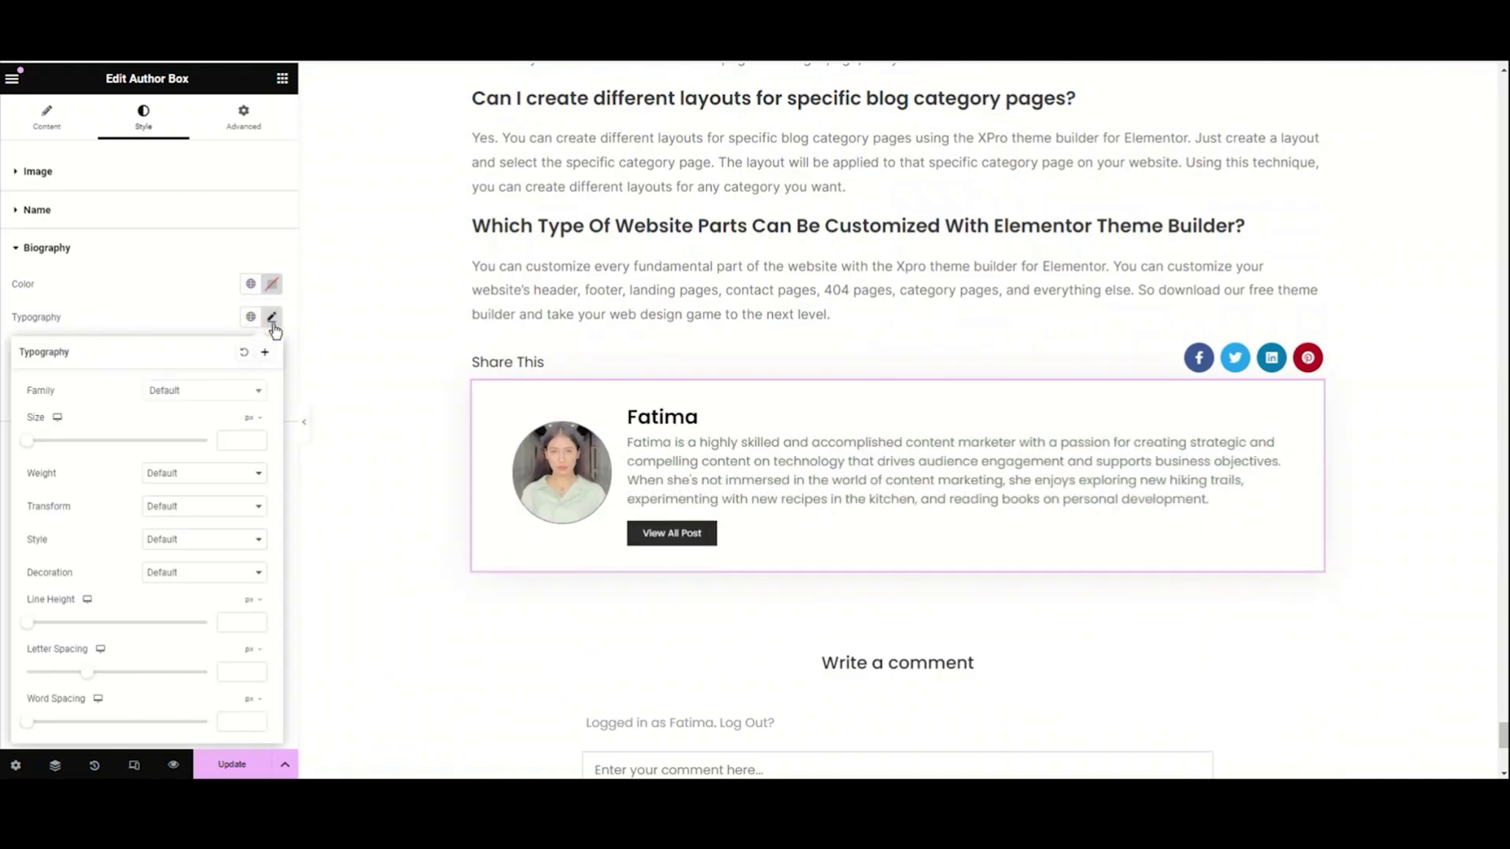
left_click(236, 393)
type("p")
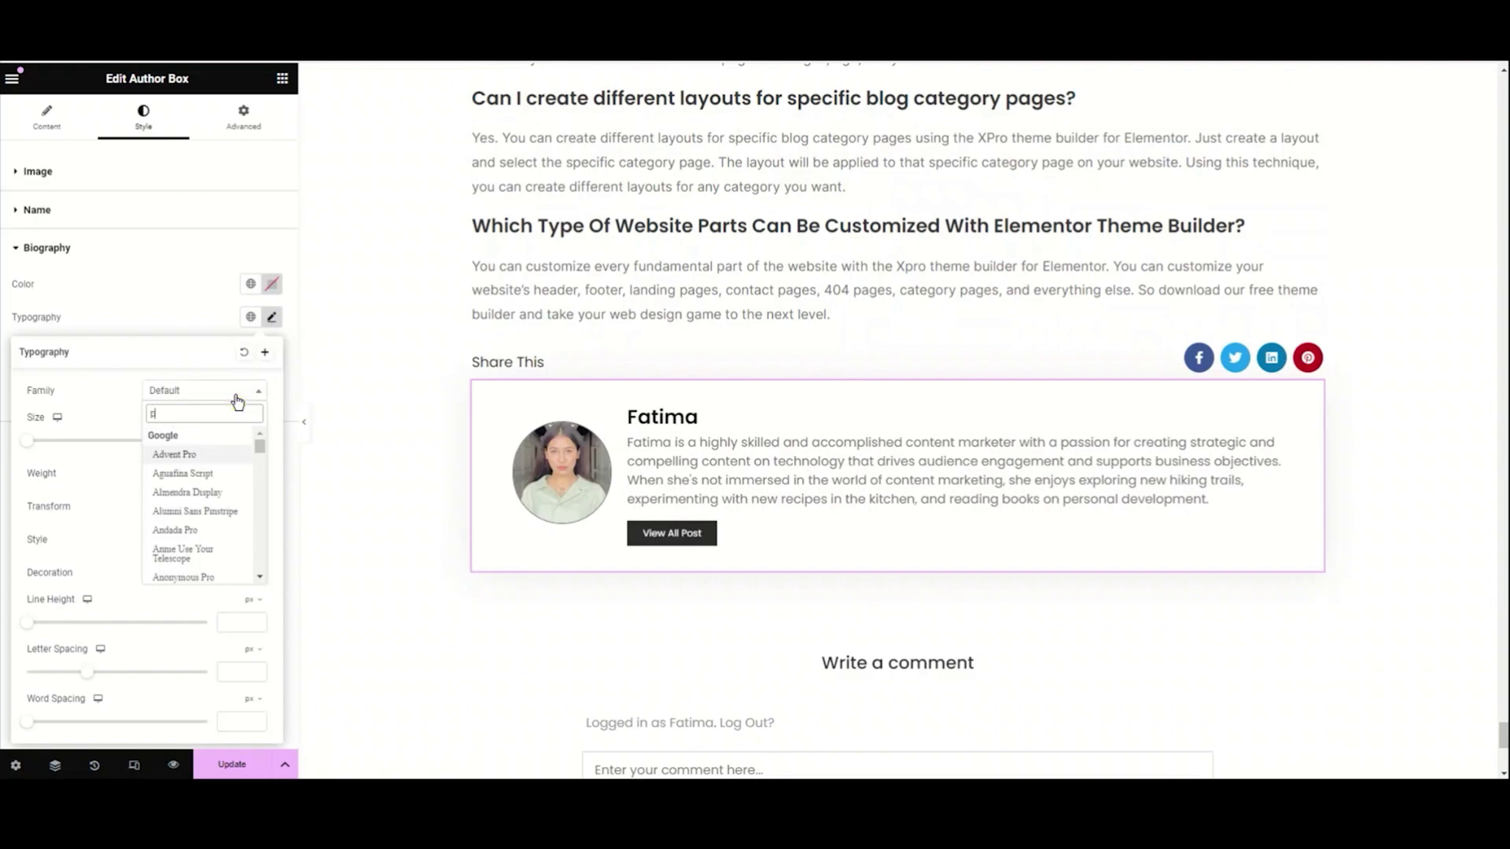
type("op")
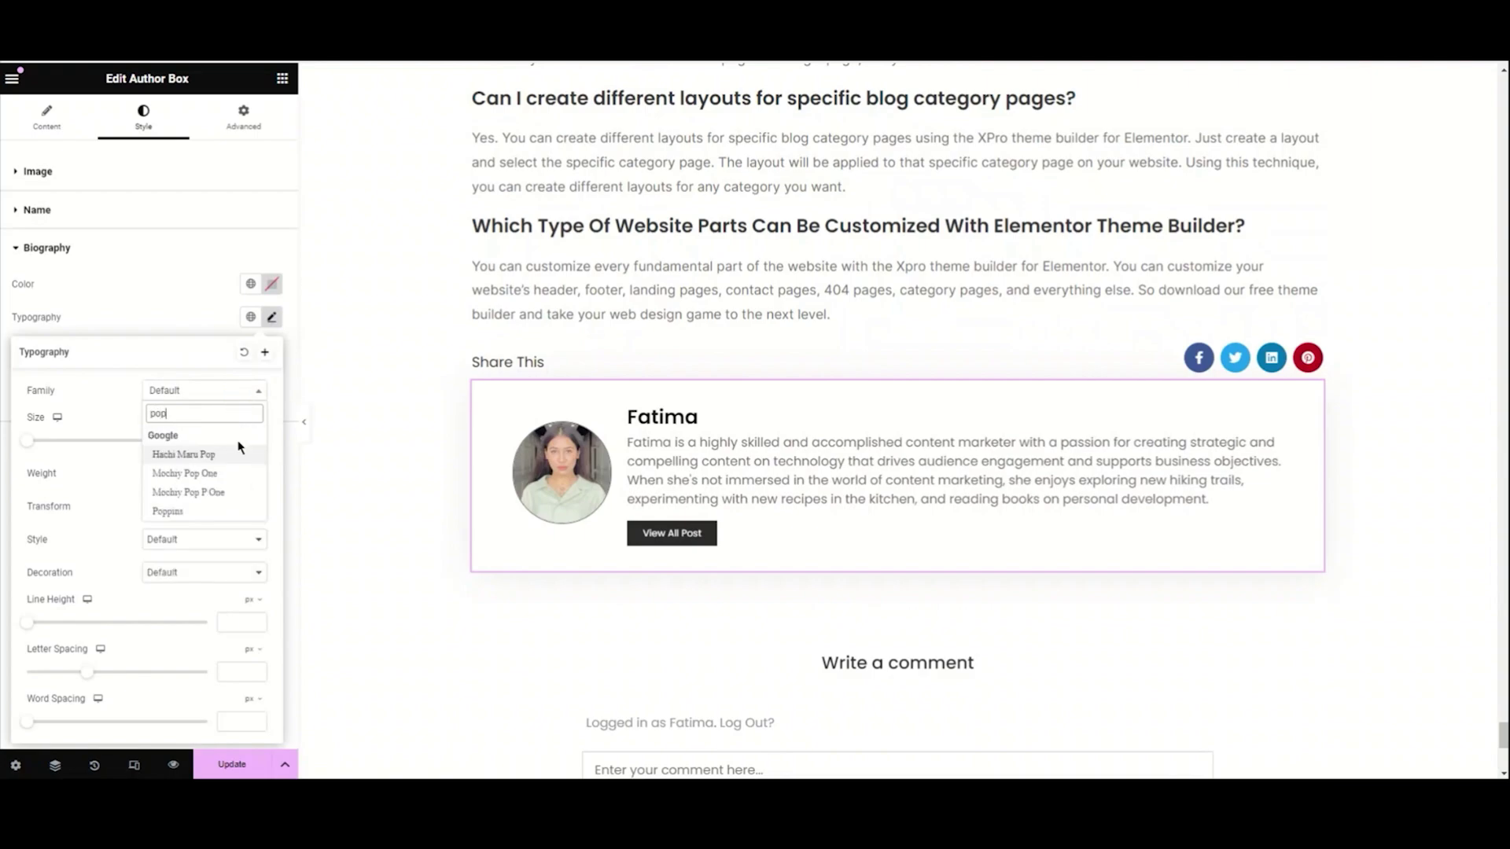
left_click(202, 511)
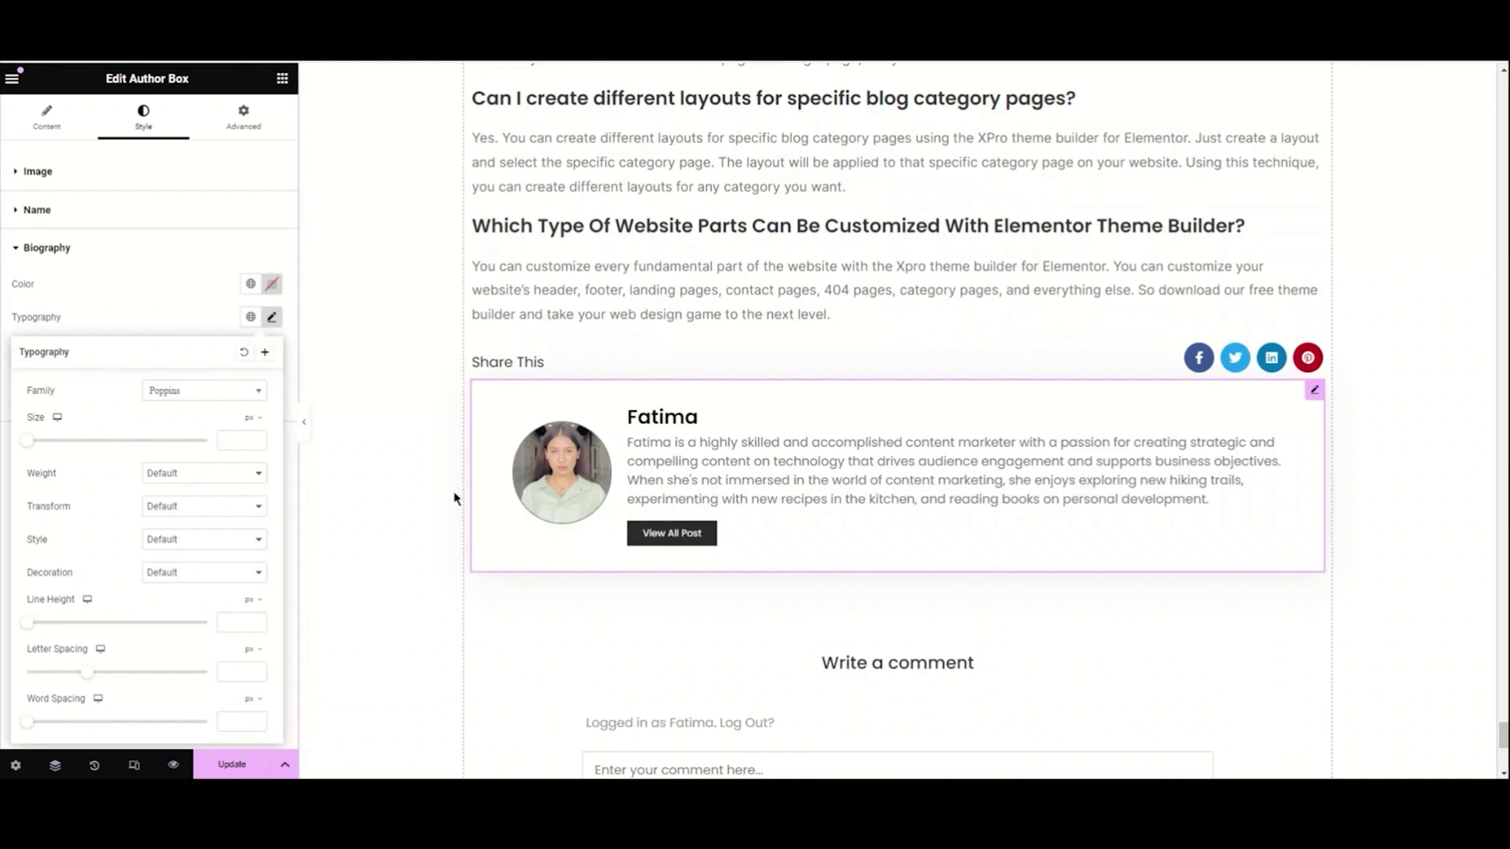
- Try biography font sizes of 10 px and 20 px and set the size to 15 px
left_click(231, 443)
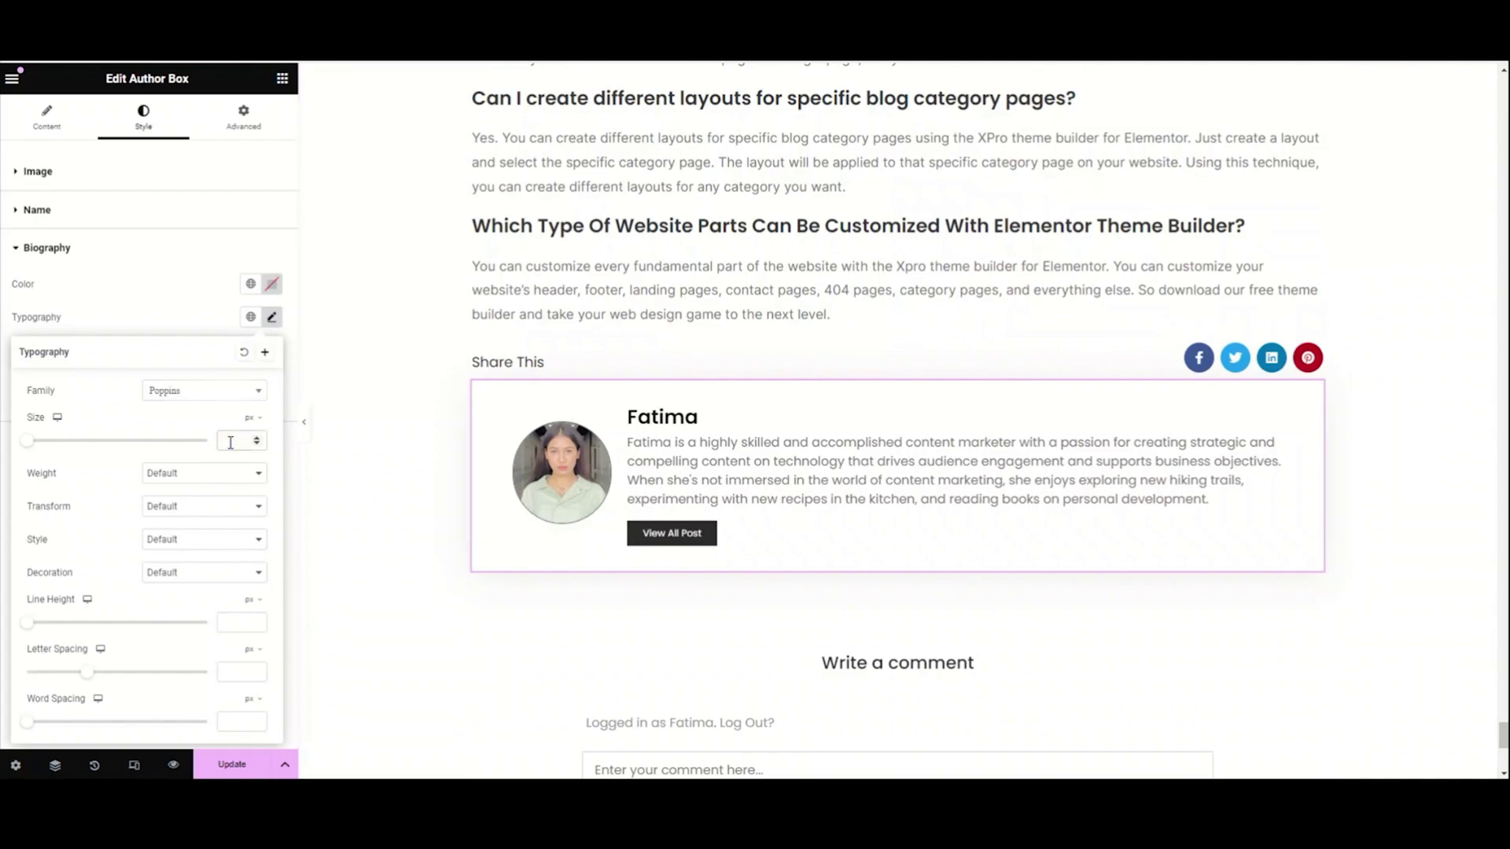
type("10")
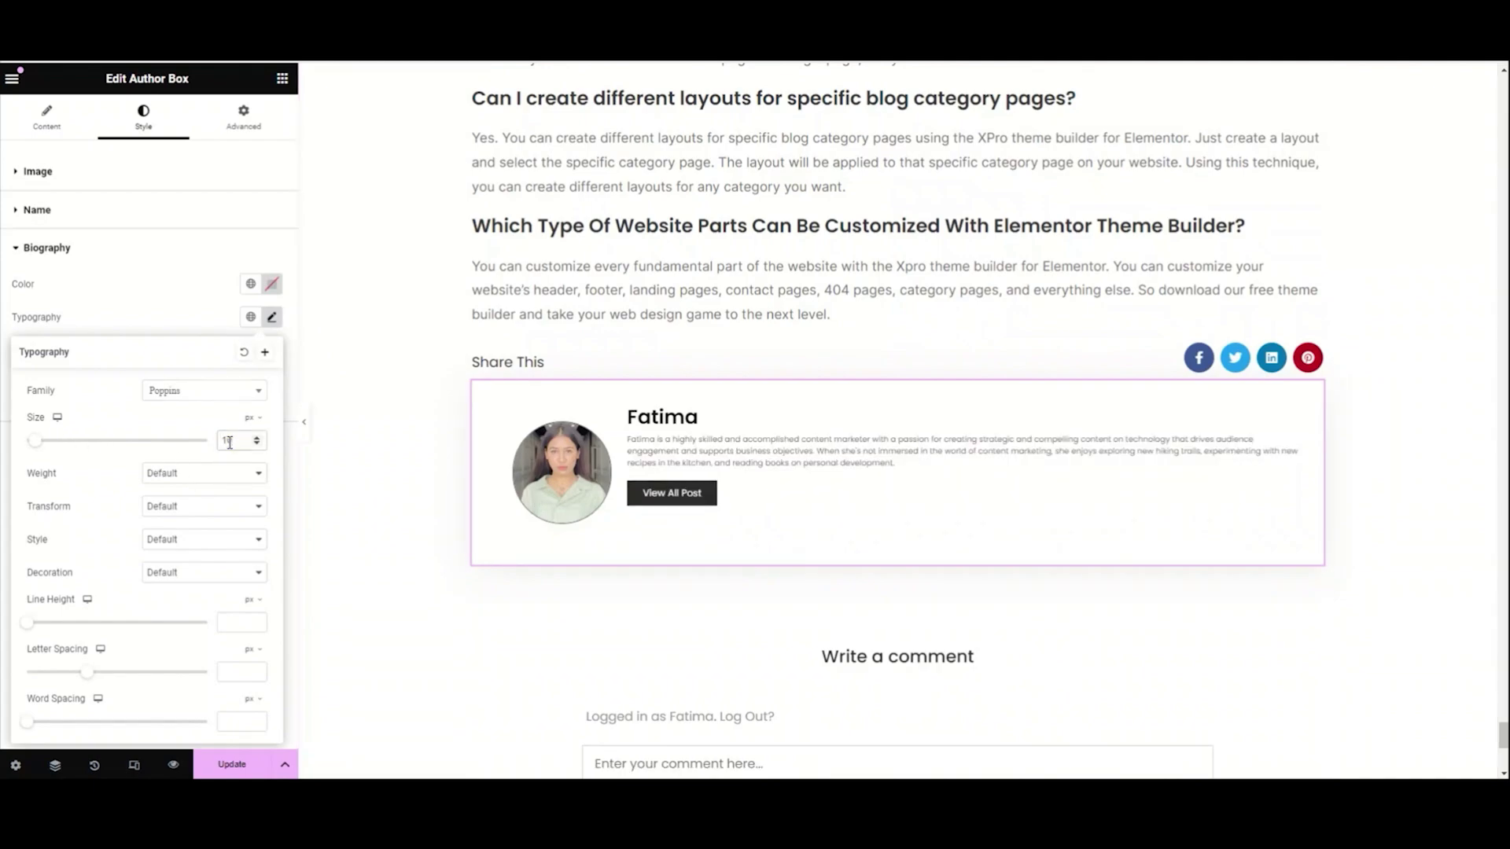
key("BackSpace")
key("BackSpace")
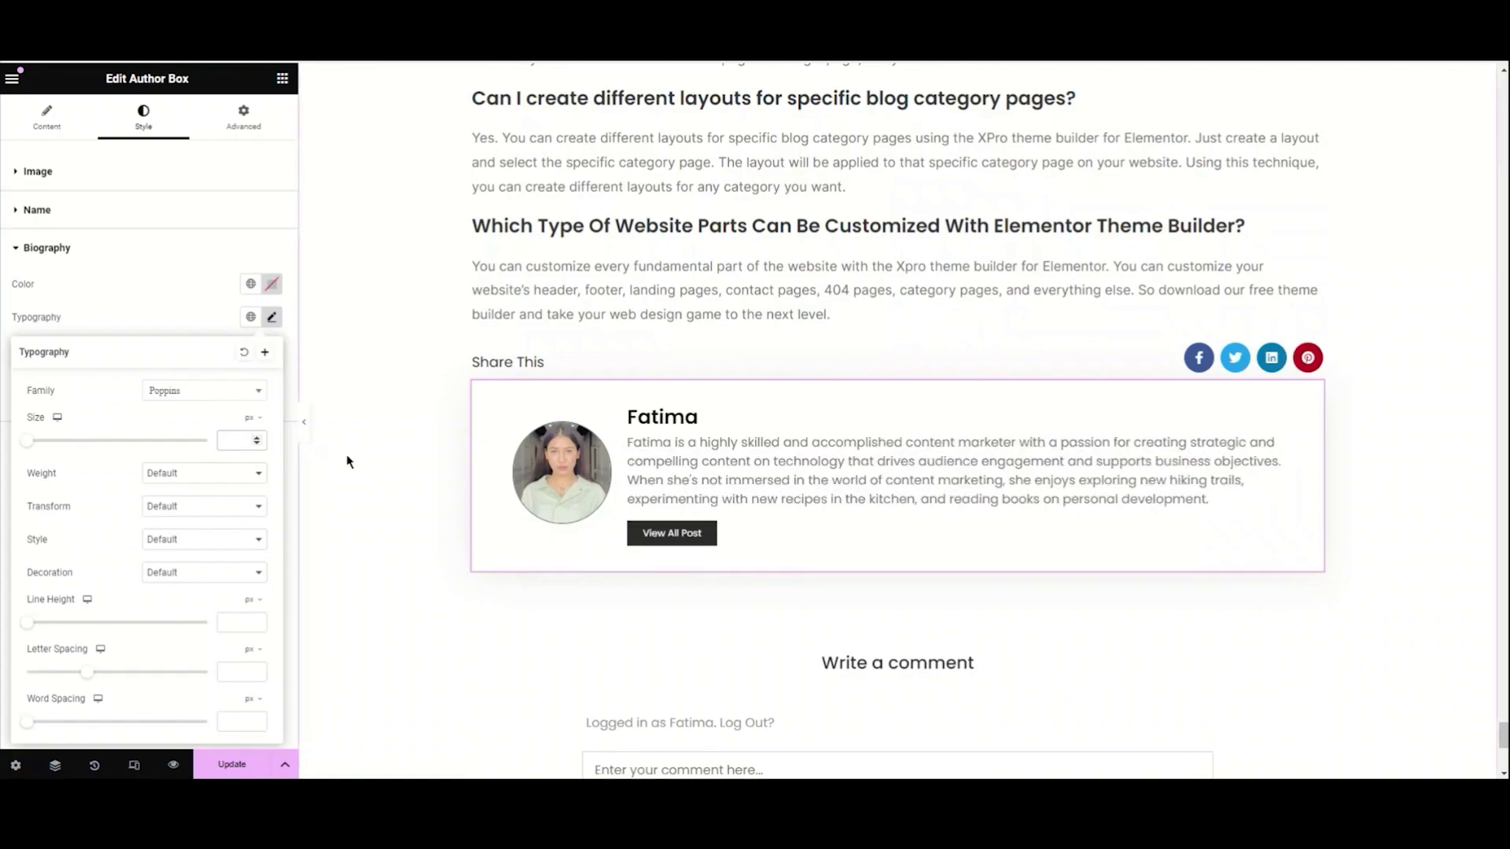
type("20")
key("BackSpace")
key("BackSpace")
type("15")
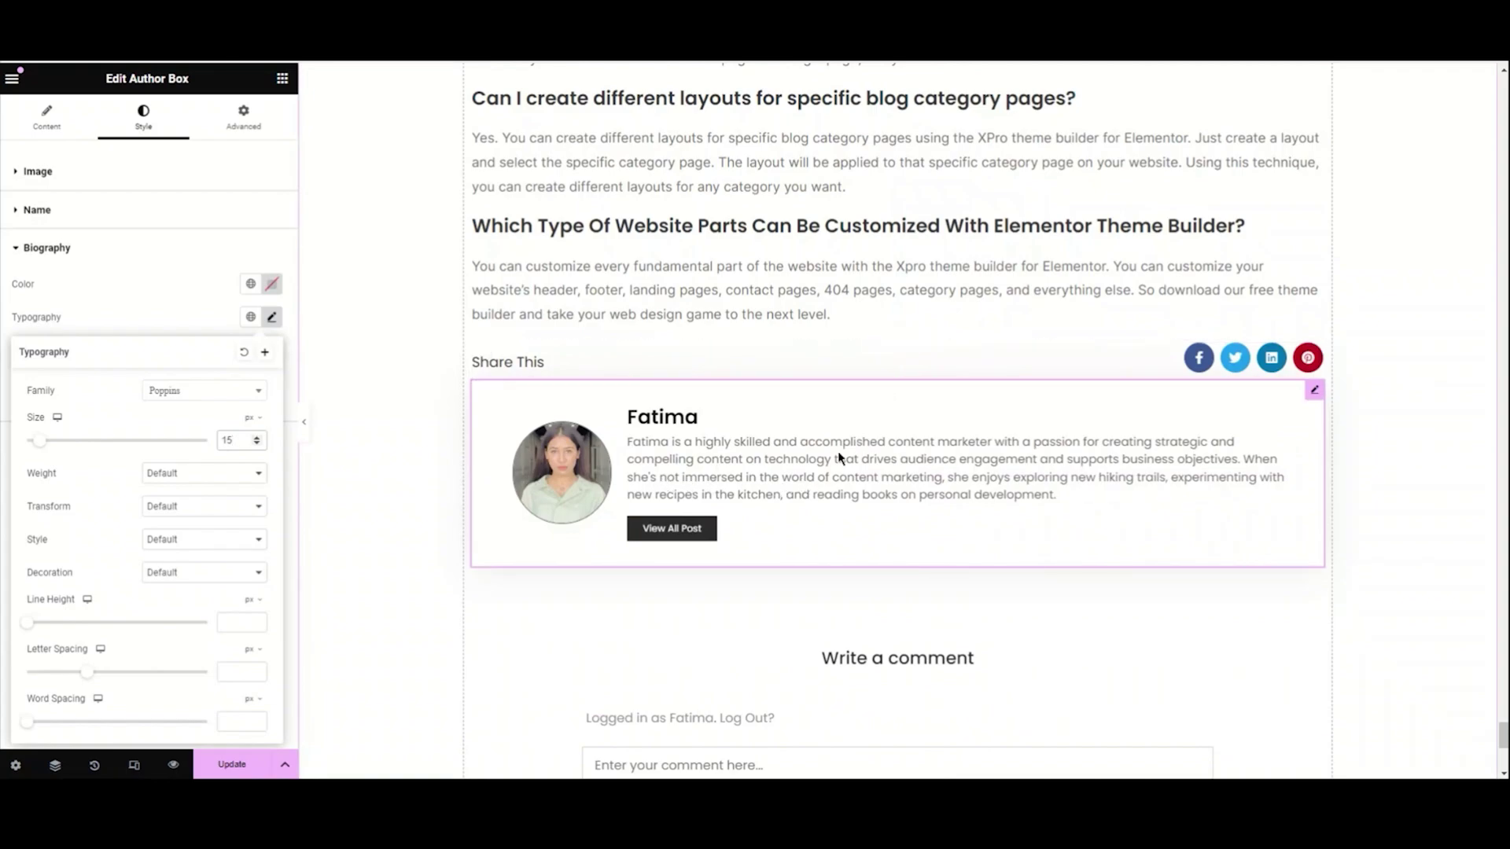
- Try the 500 (Medium) weight on the biography, set it to 300 (Light) and close the typography settings
left_click(251, 474)
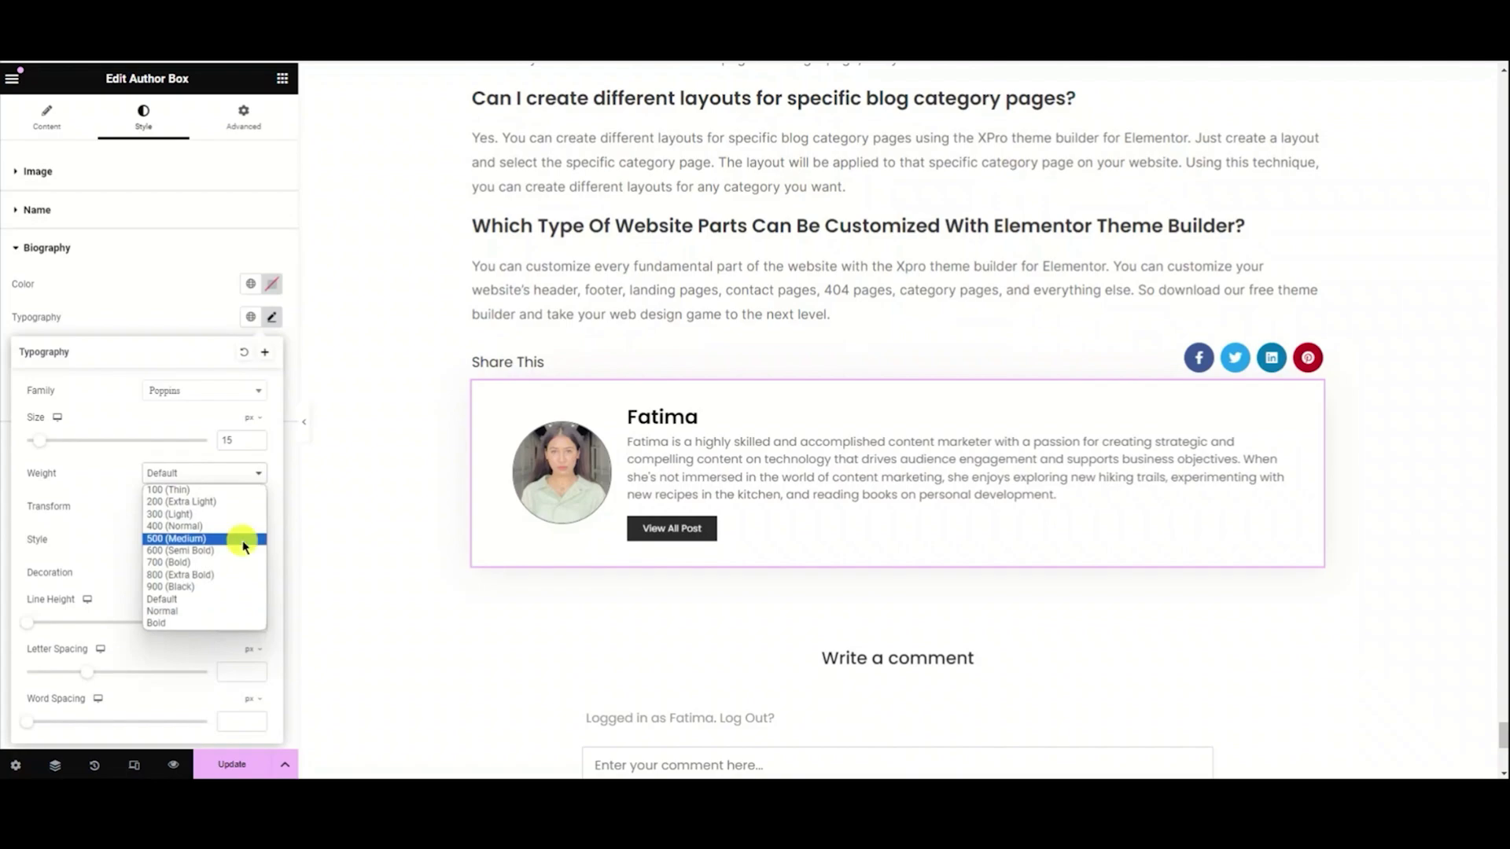
left_click(240, 539)
left_click(247, 476)
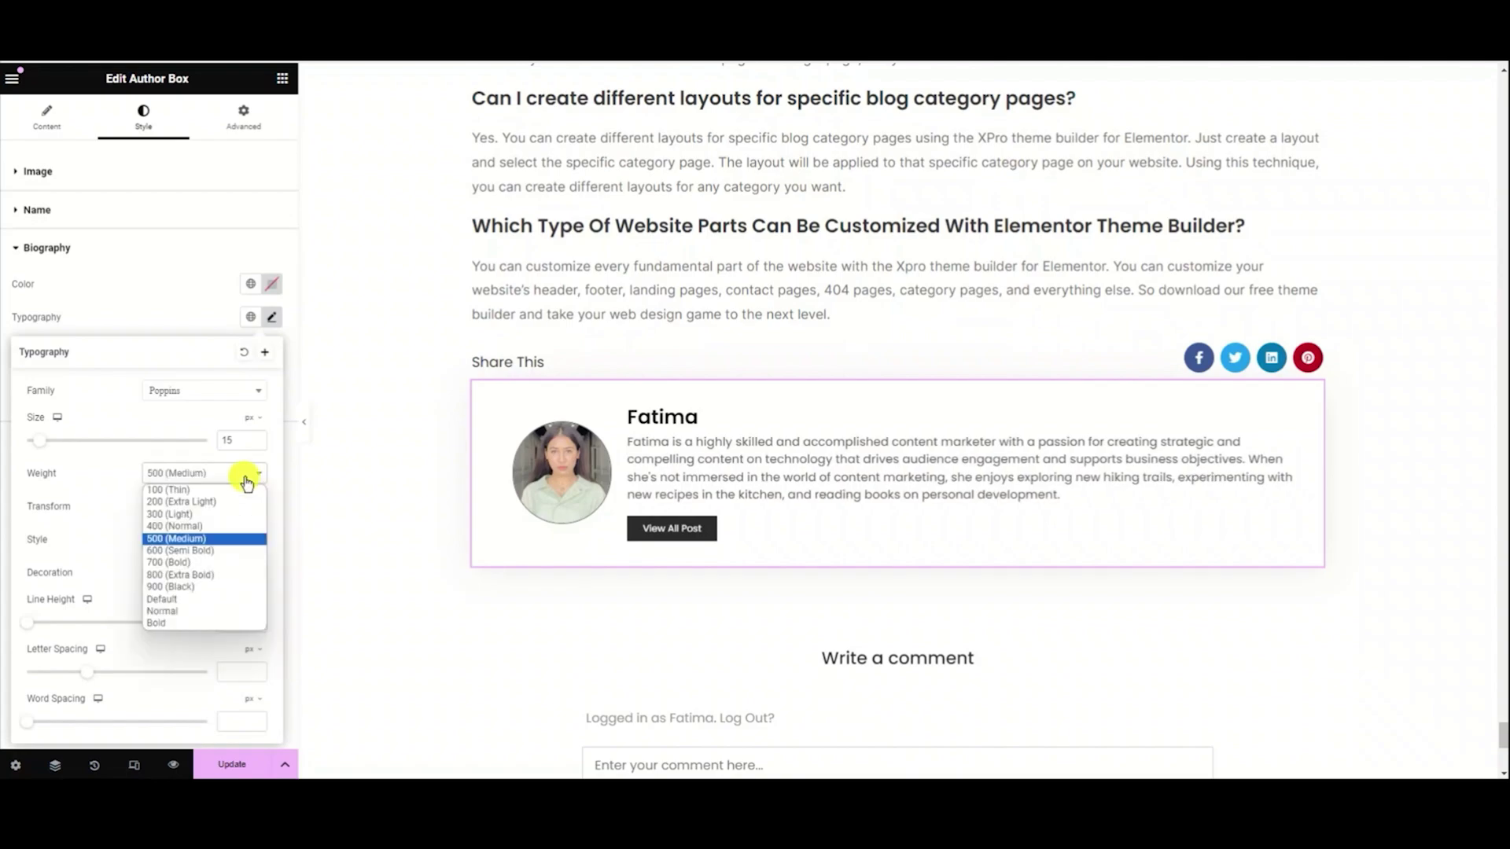
left_click(249, 515)
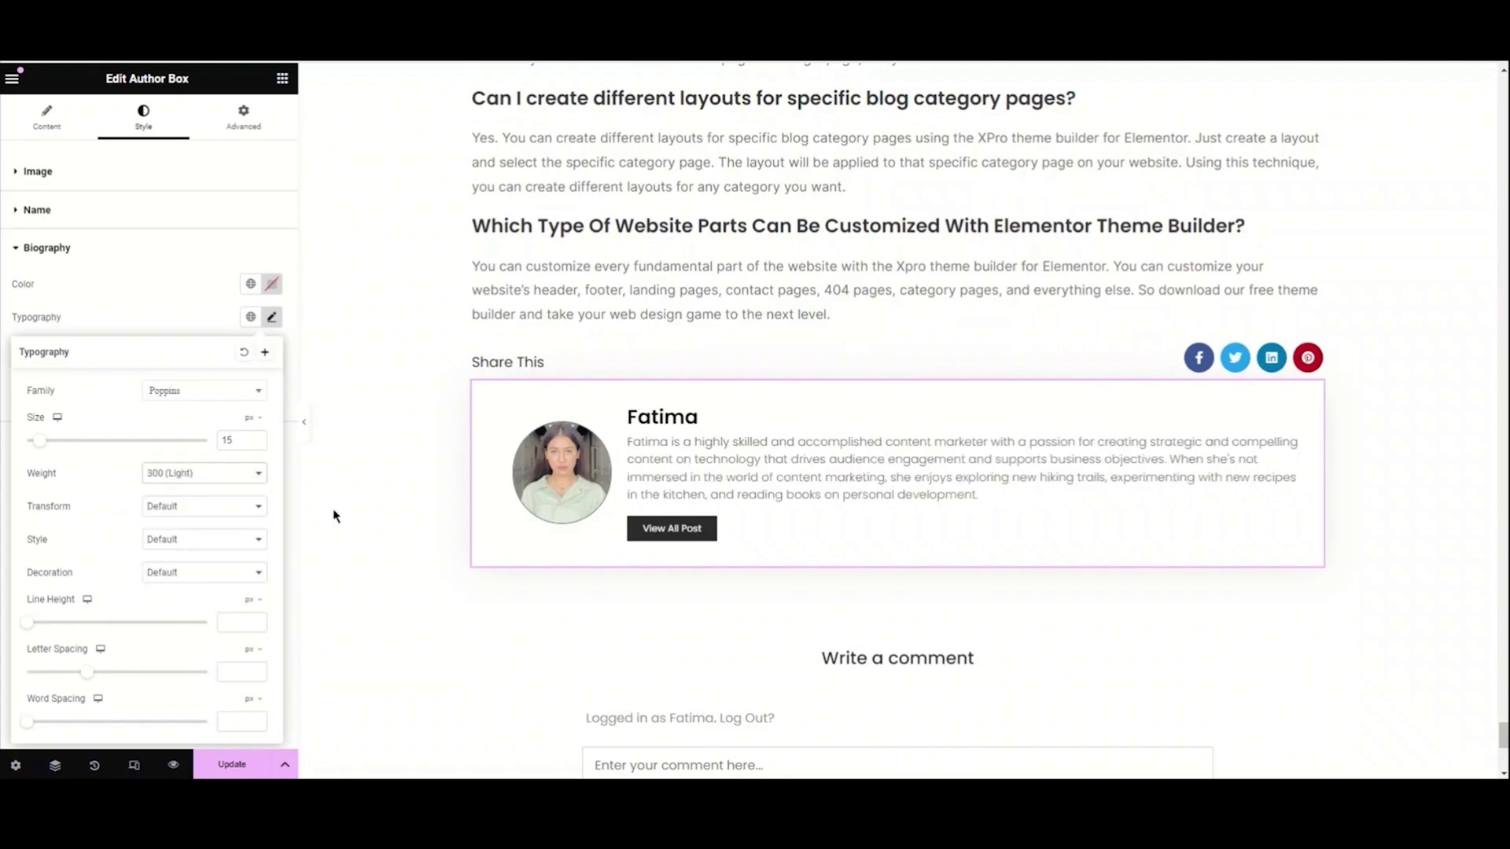
left_click(275, 321)
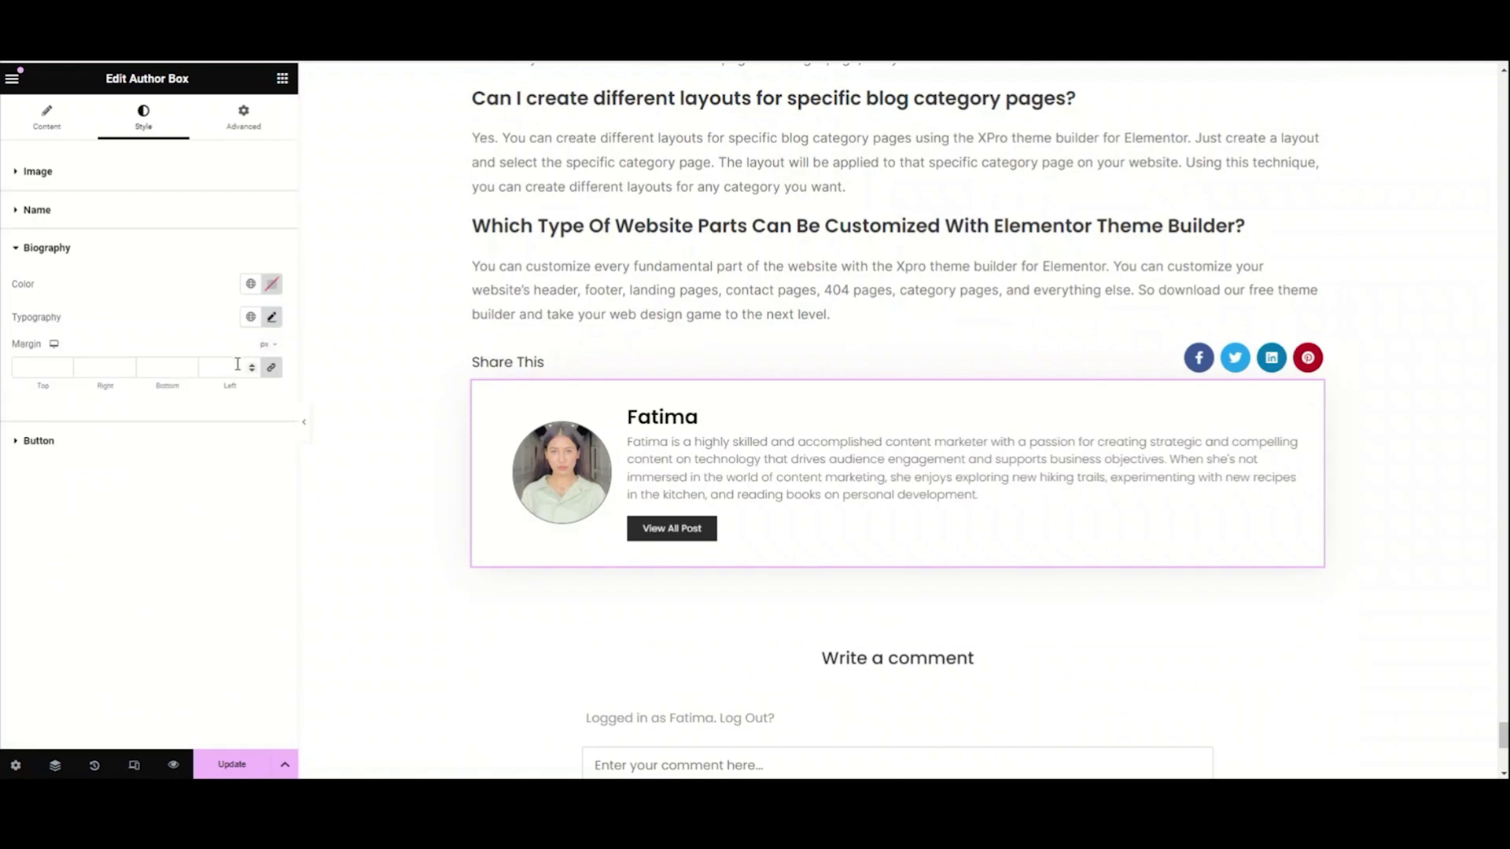
- Try a 10 px margin around the biography and set it to 15 px on all sides
left_click(236, 364)
type("1")
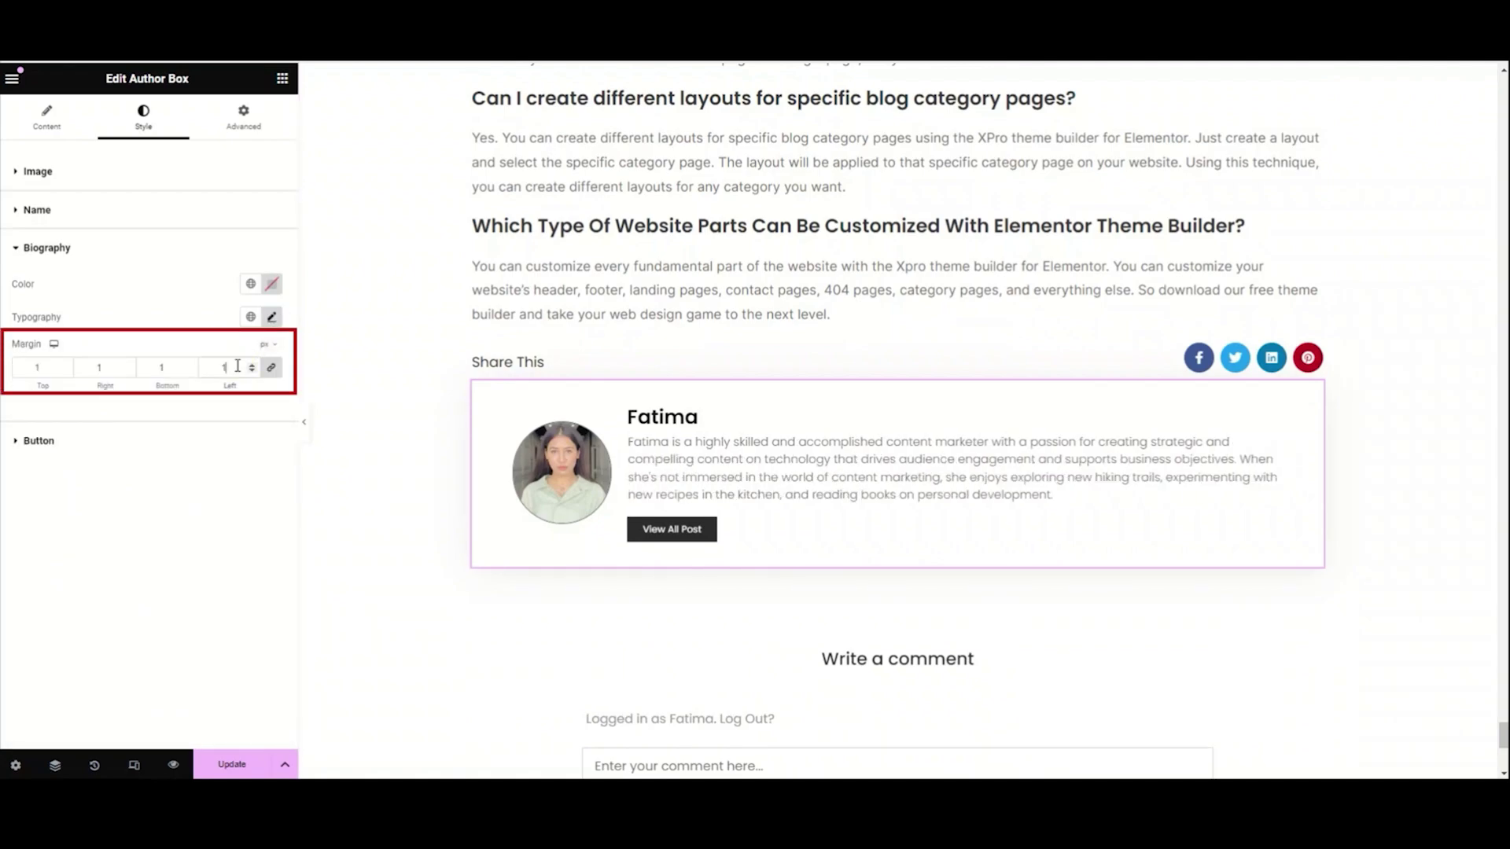
type("0")
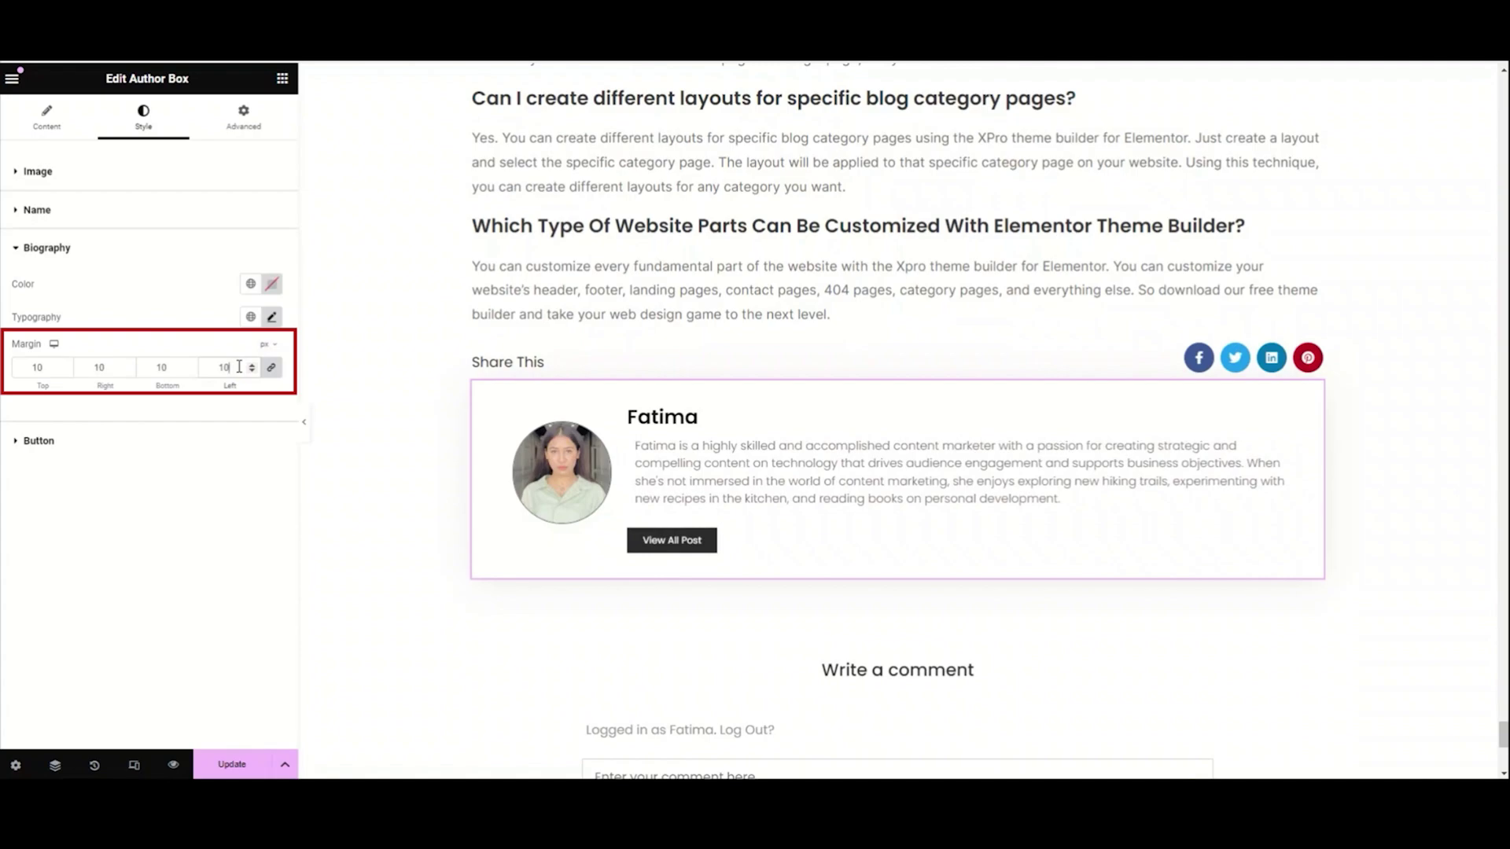
key("BackSpace")
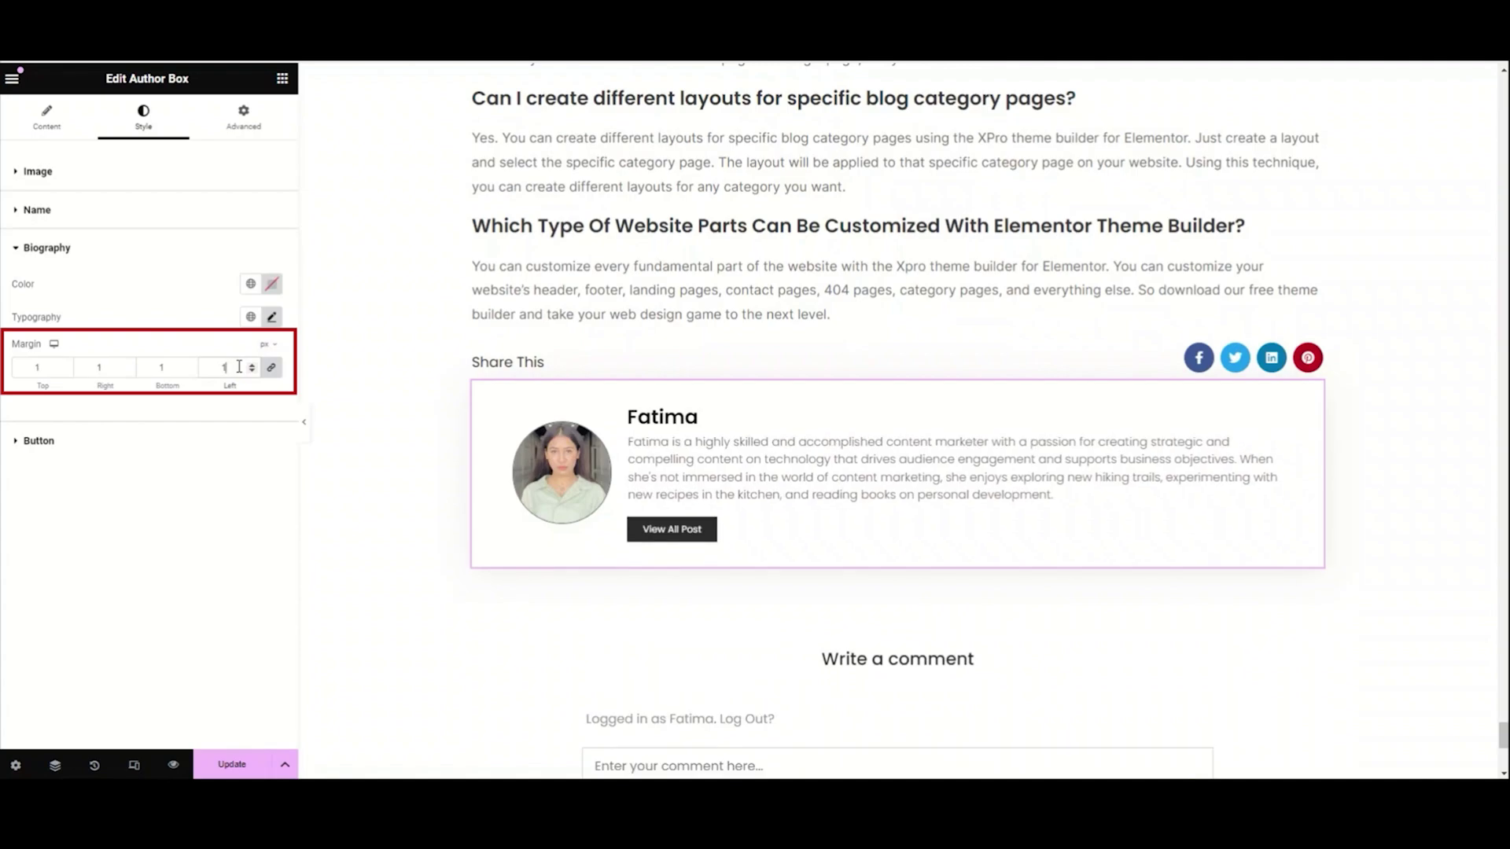
type("5")
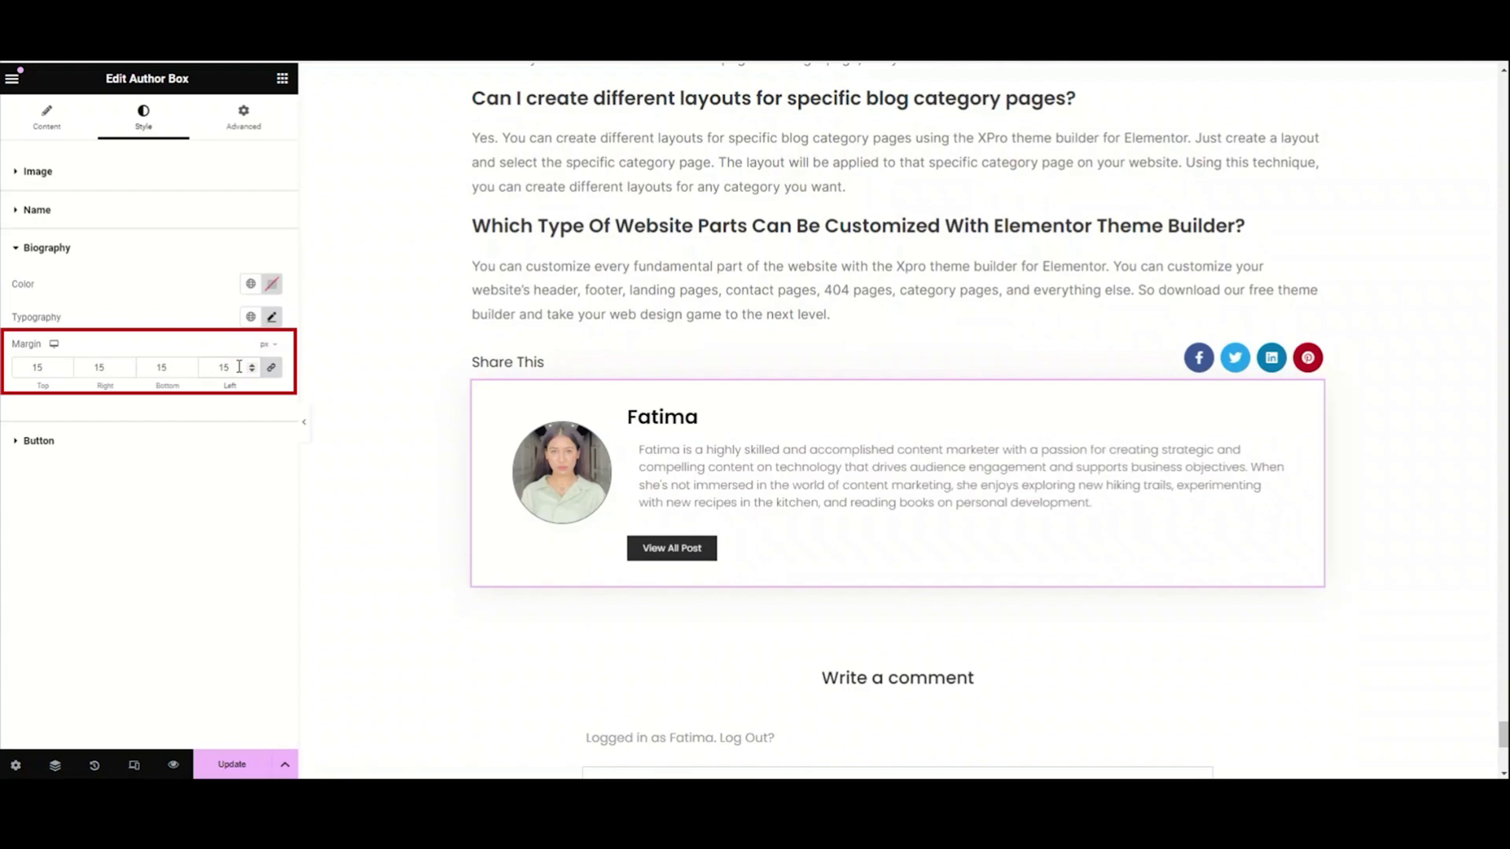
- Clear the biography's margin values and collapse its style settings
key("BackSpace")
key("BackSpace")
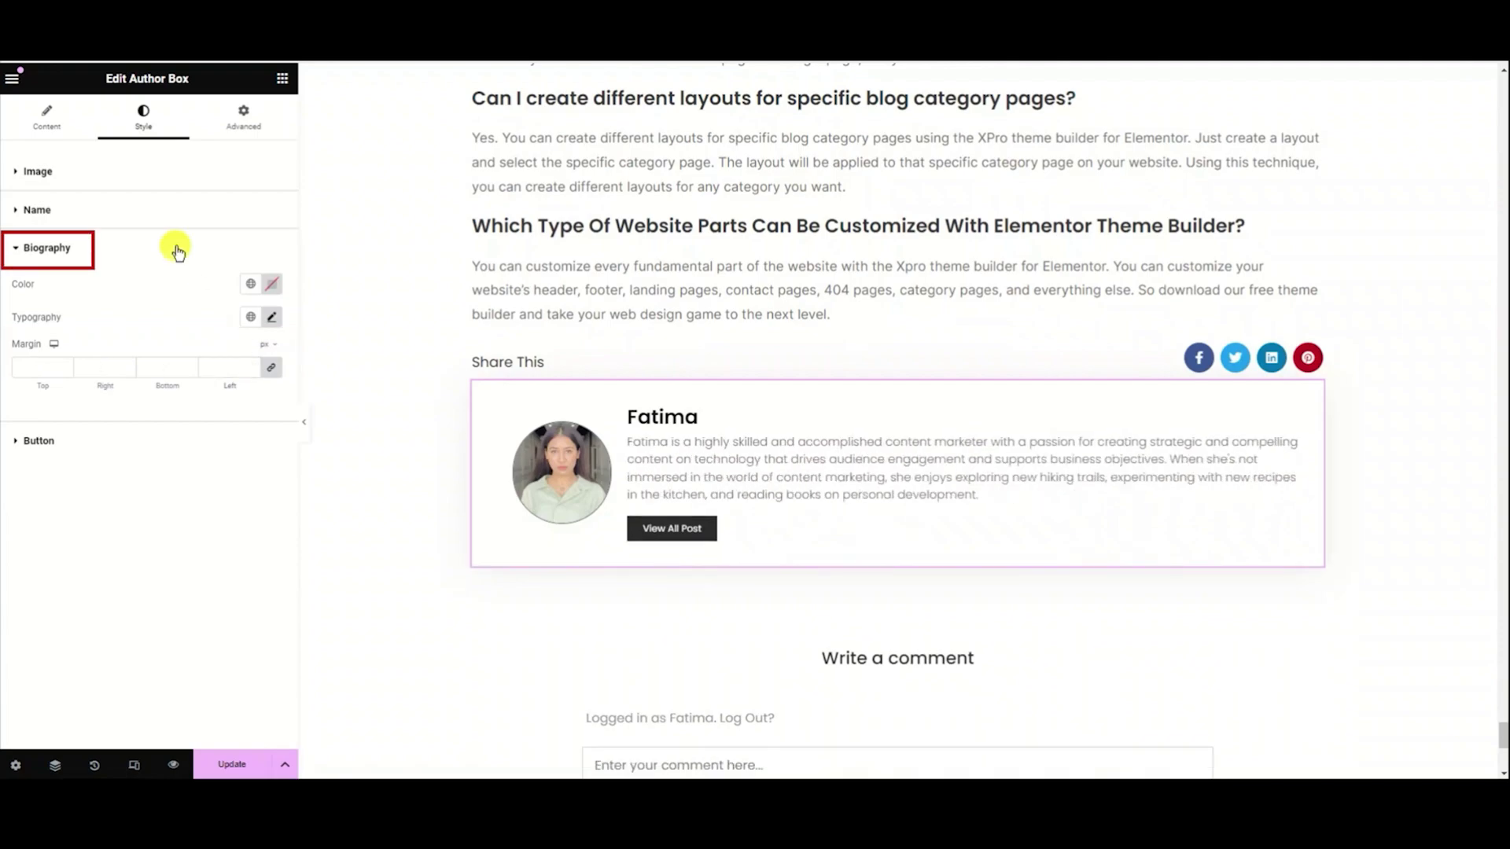
left_click(178, 250)
- Set the font family of the author box button to Poppins
left_click(169, 293)
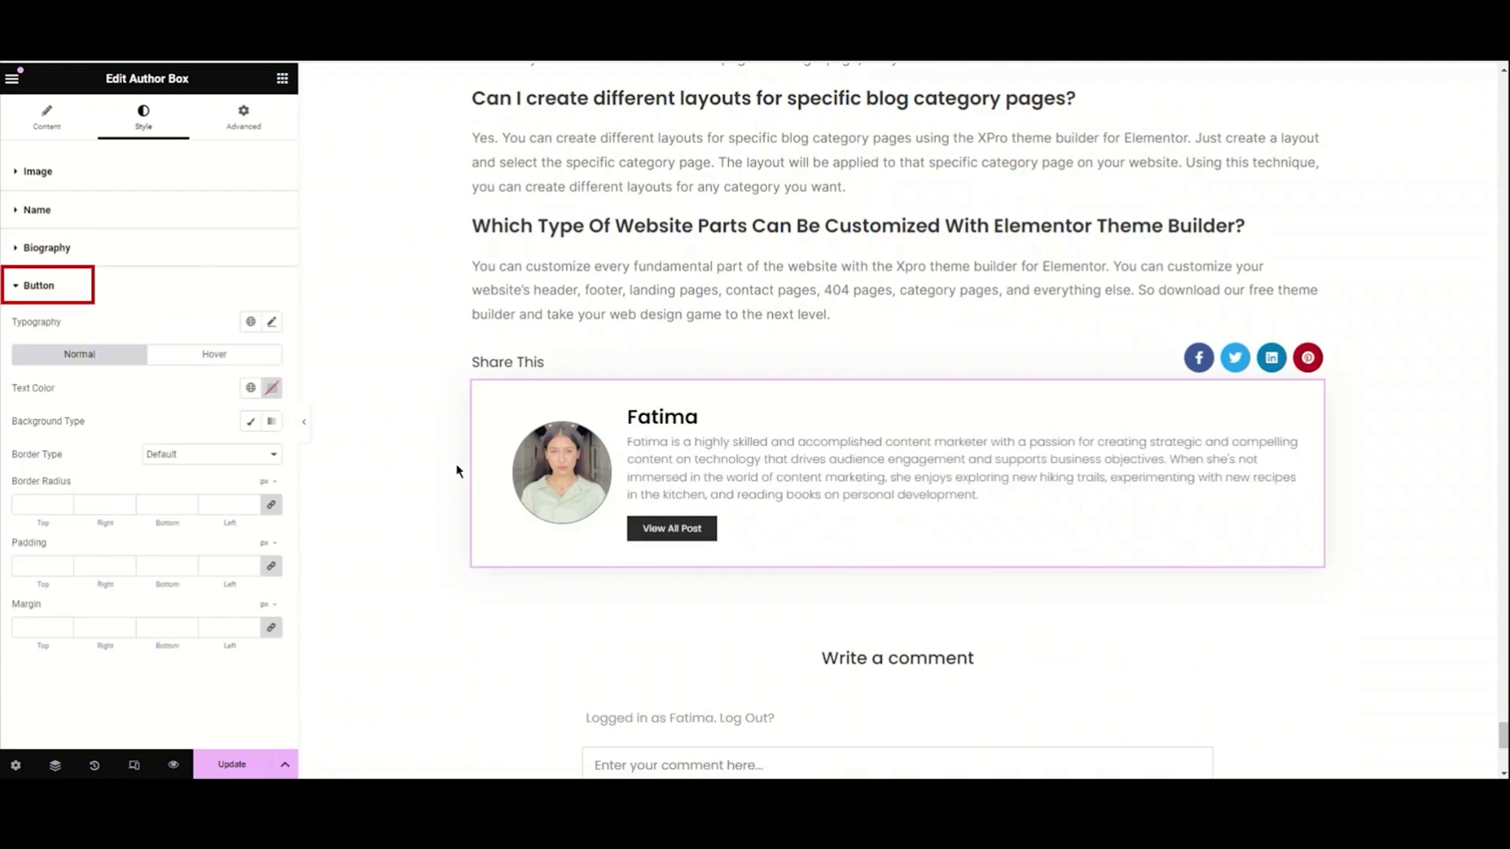
left_click(271, 321)
left_click(248, 395)
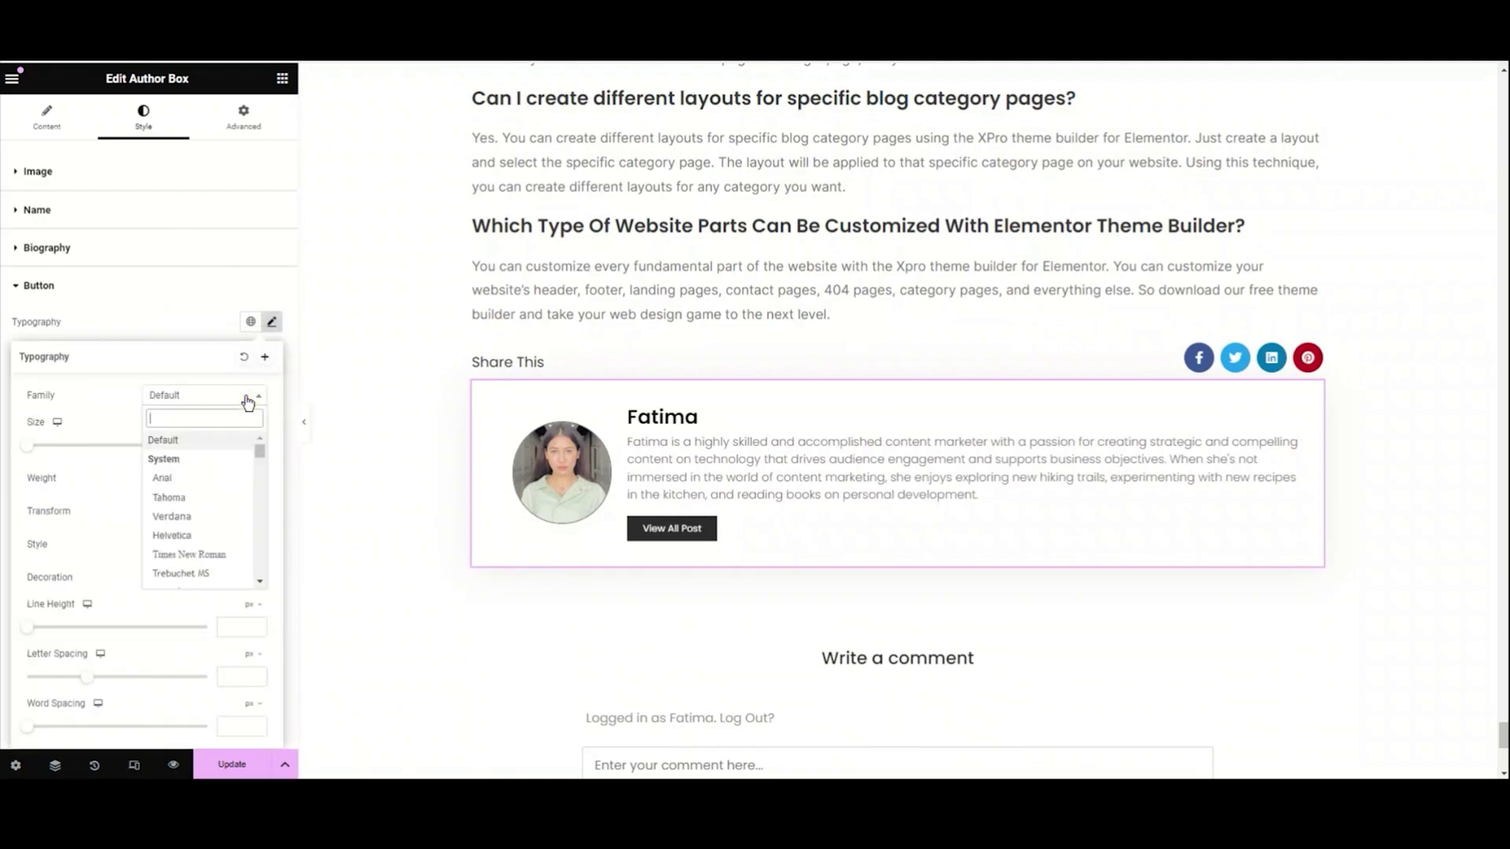
type("pop")
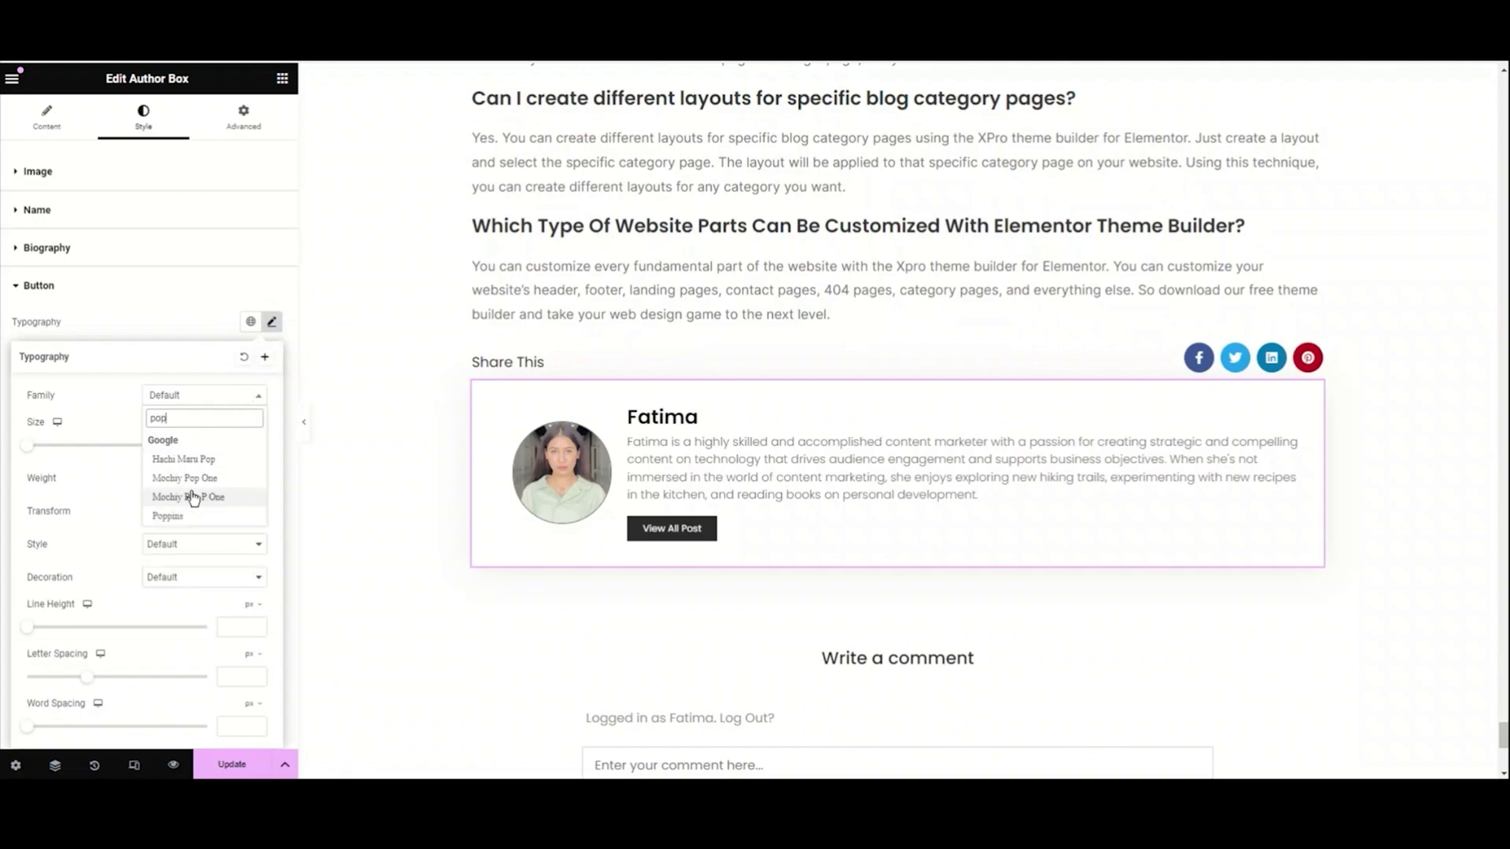
left_click(182, 519)
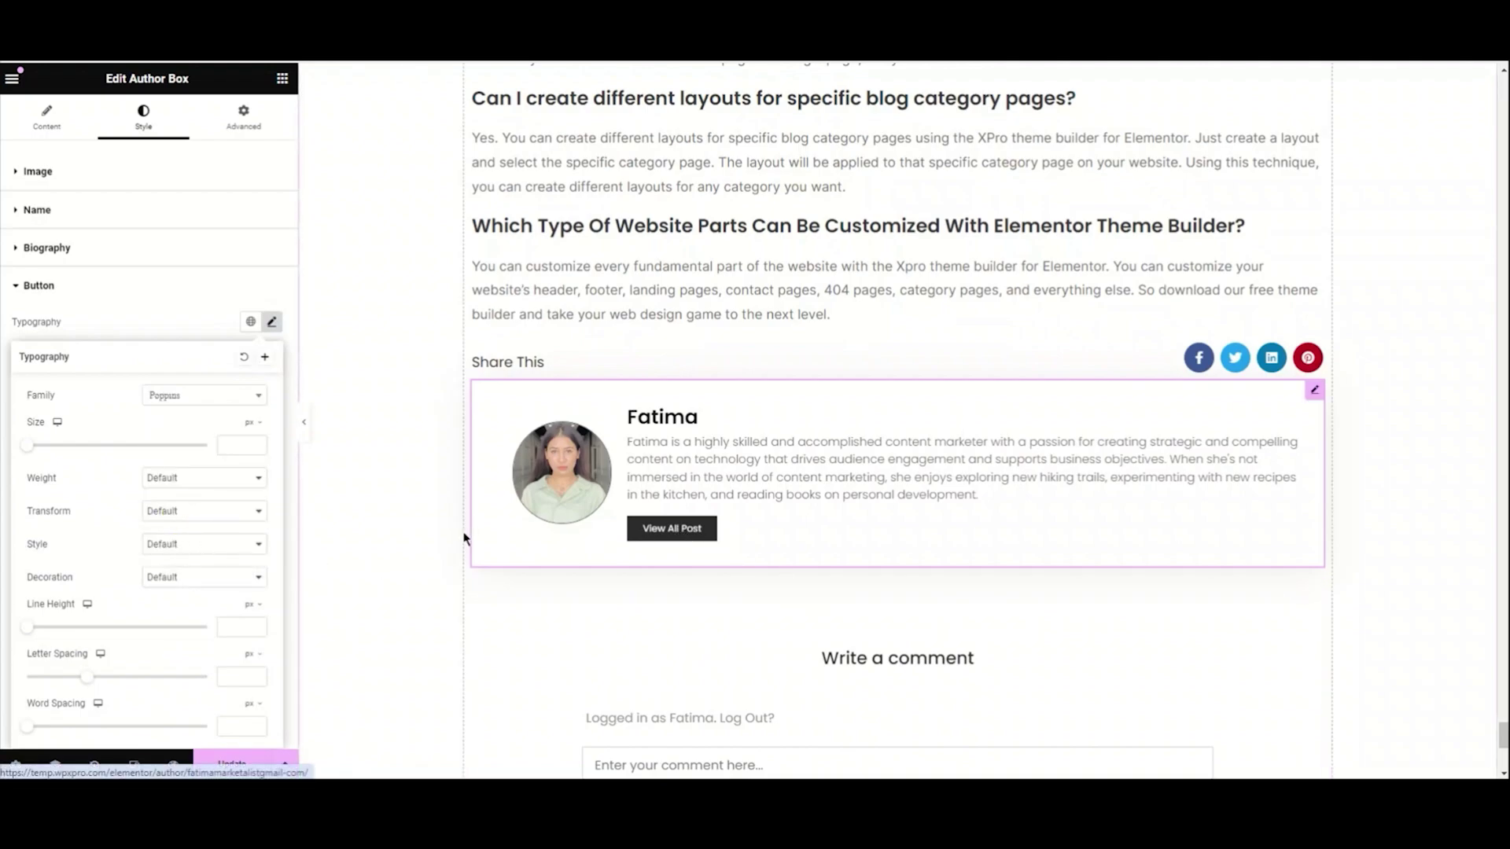
- Set the button's text size to 12 px and its weight to 400 (Normal), and close the typography settings
mouse_move(33, 452)
left_mouse_down()
mouse_move(64, 446)
mouse_move(41, 445)
left_mouse_up()
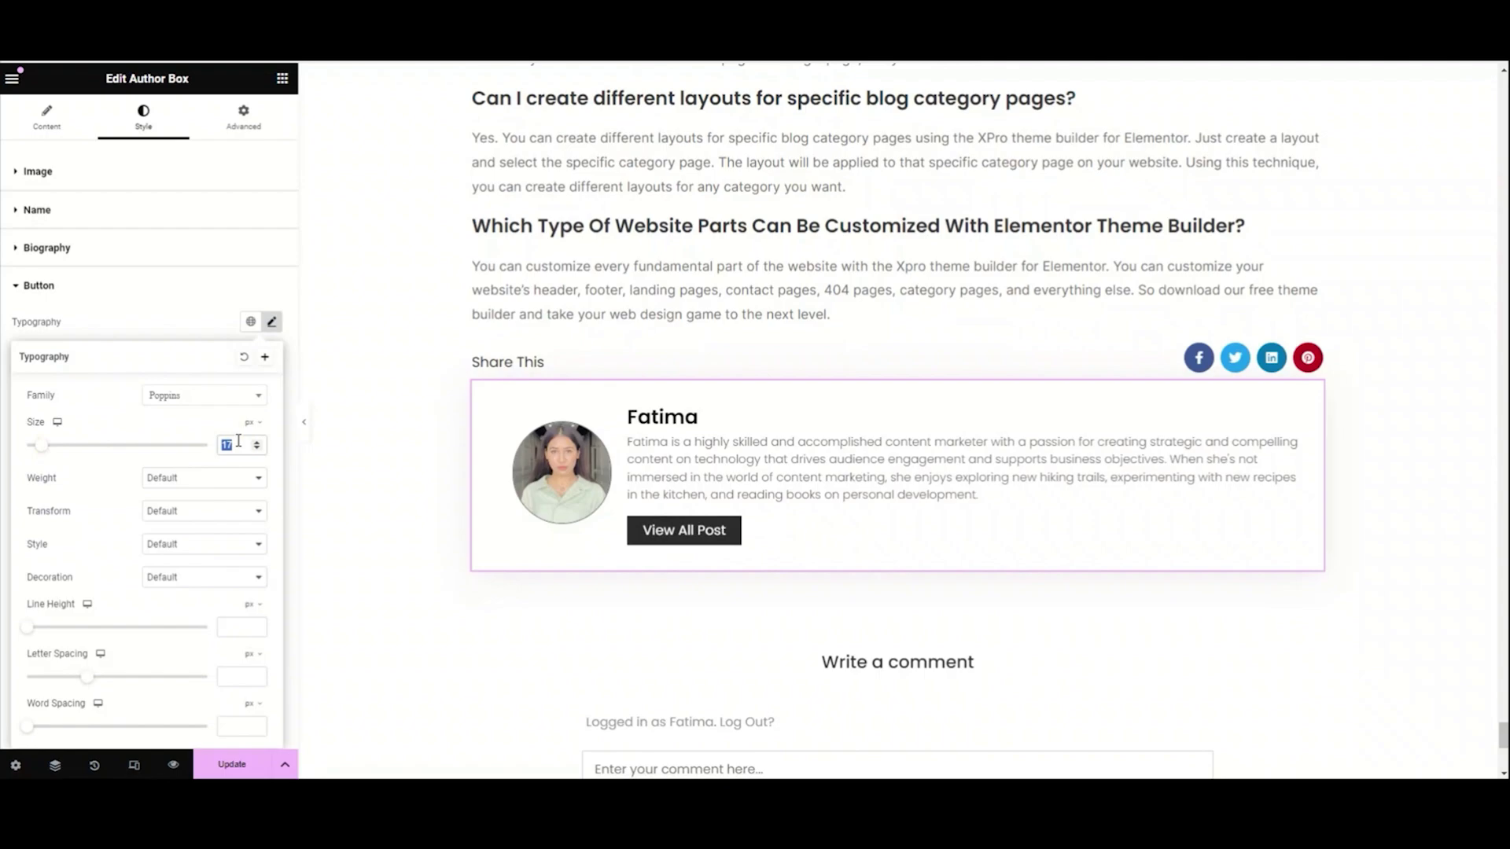
type("12")
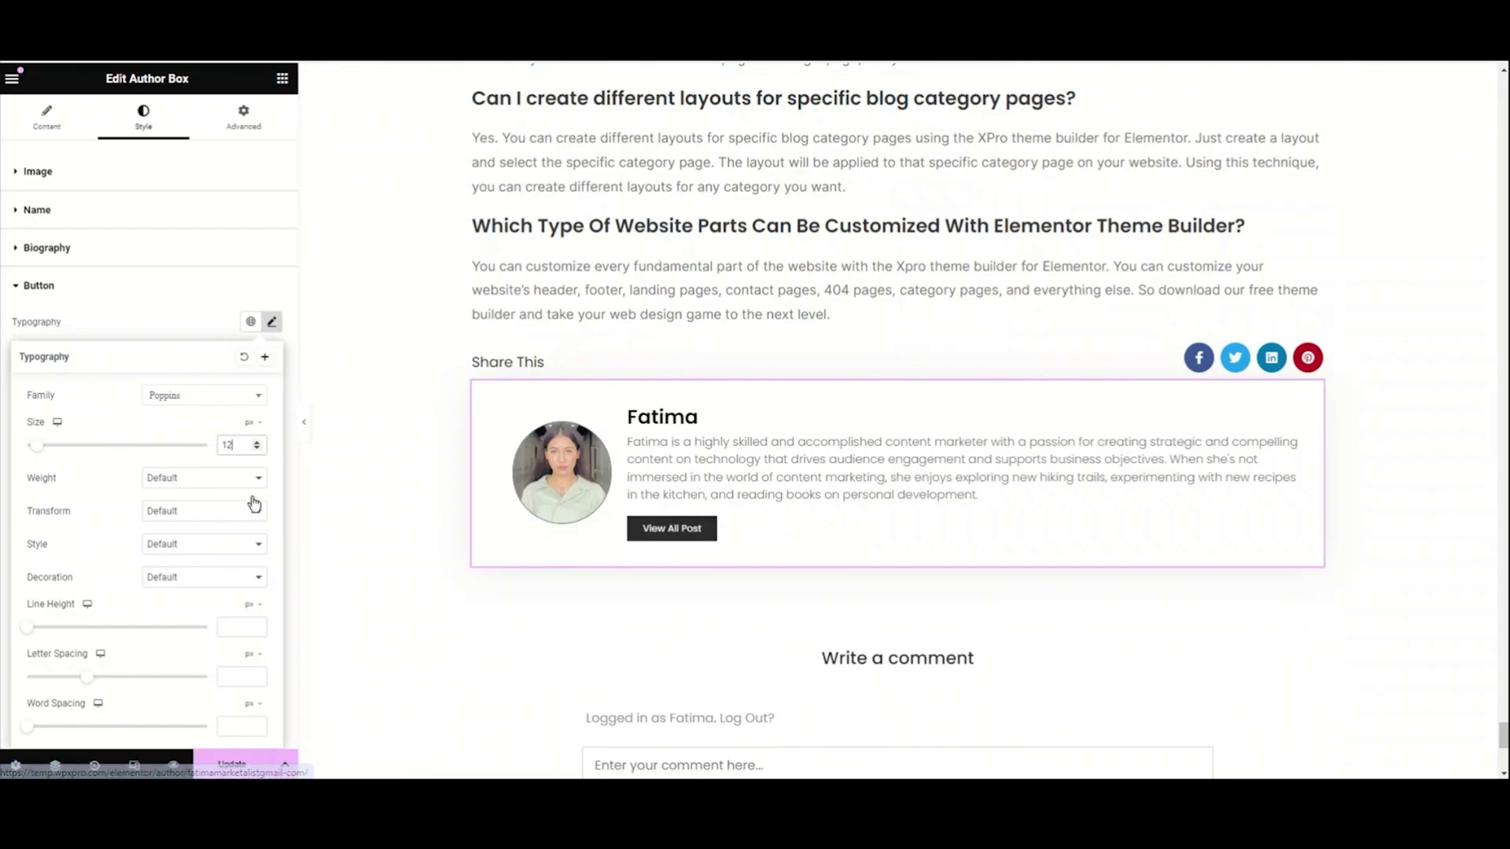
left_click(236, 478)
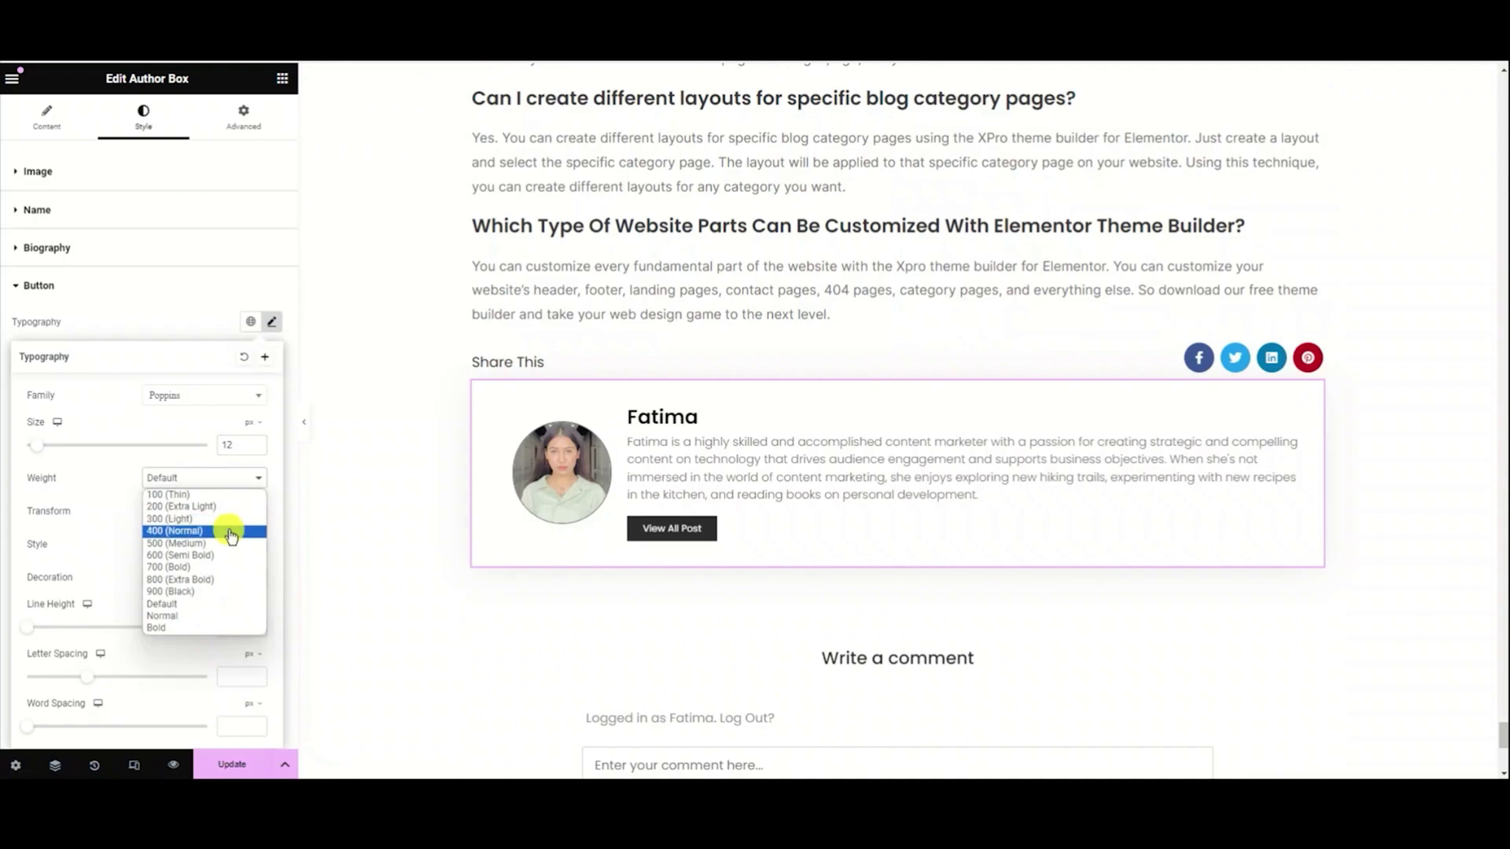
left_click(231, 531)
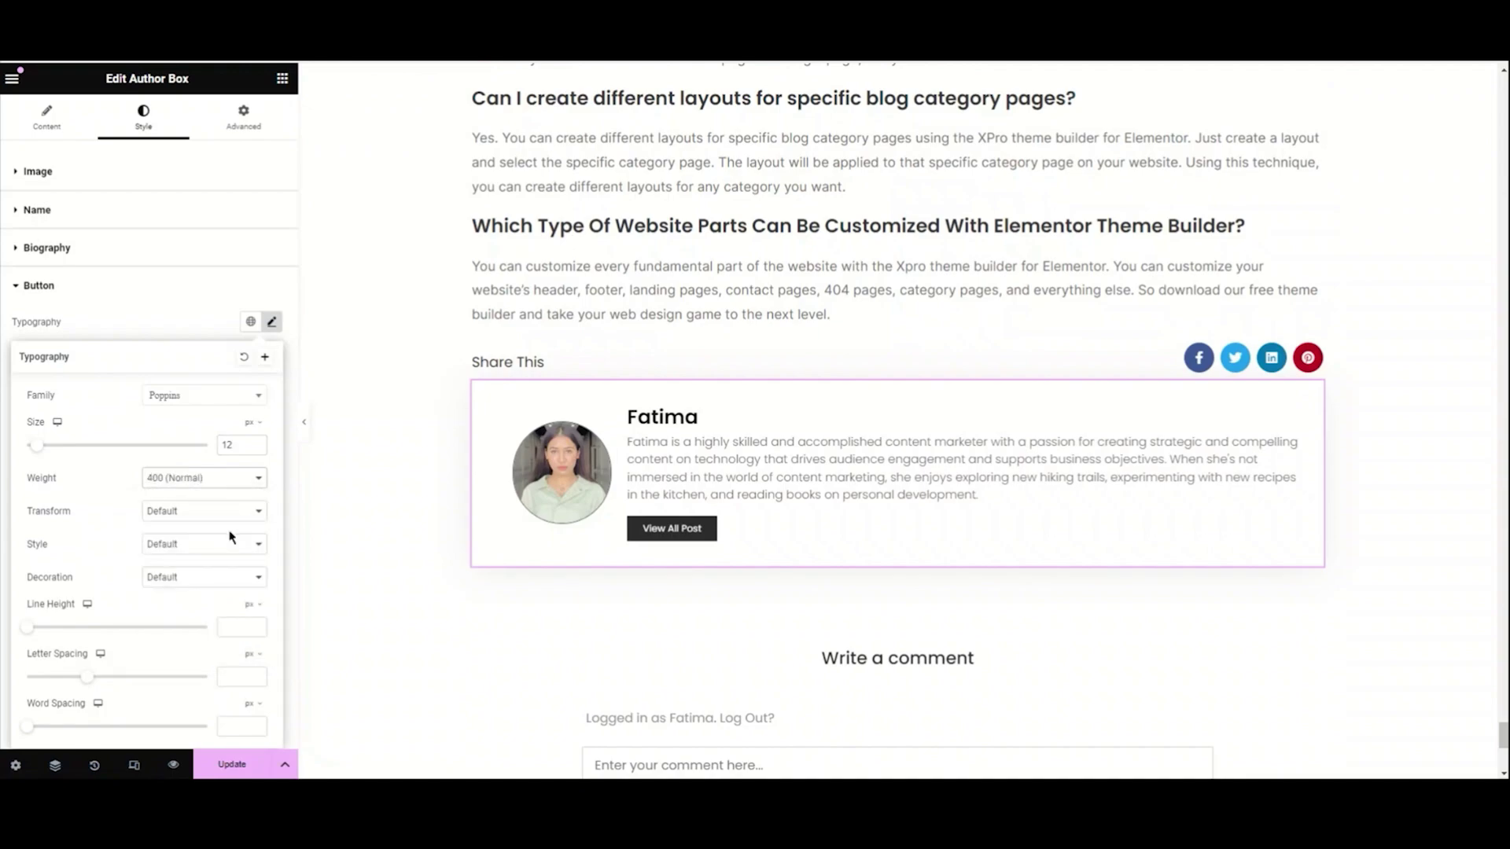
left_click(275, 326)
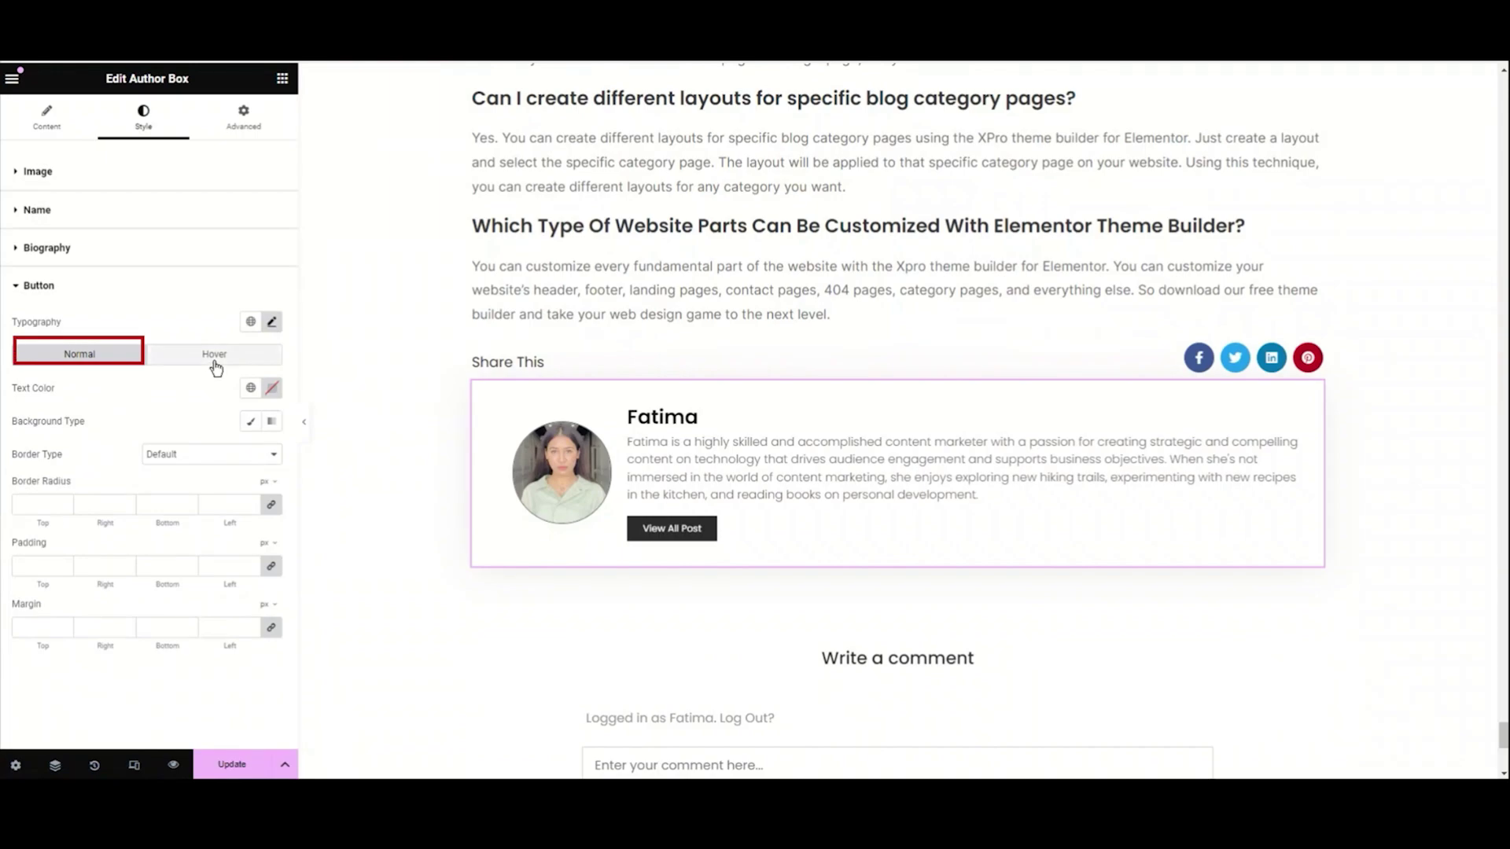
- Try the global Main Hover Color on the button's text and the Accent color on its background
left_click(250, 390)
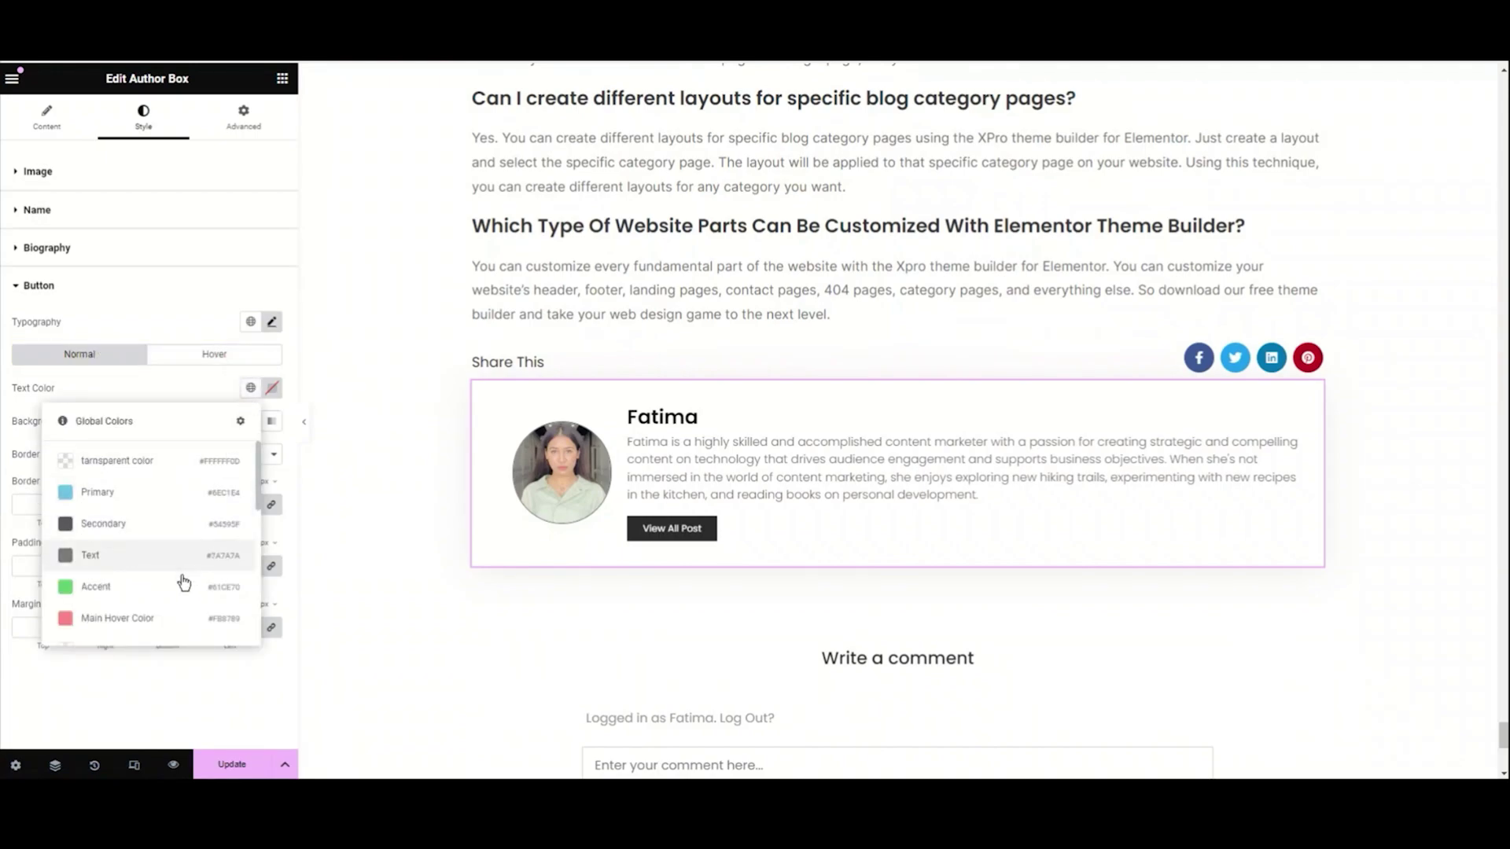
left_click(161, 618)
left_click(250, 454)
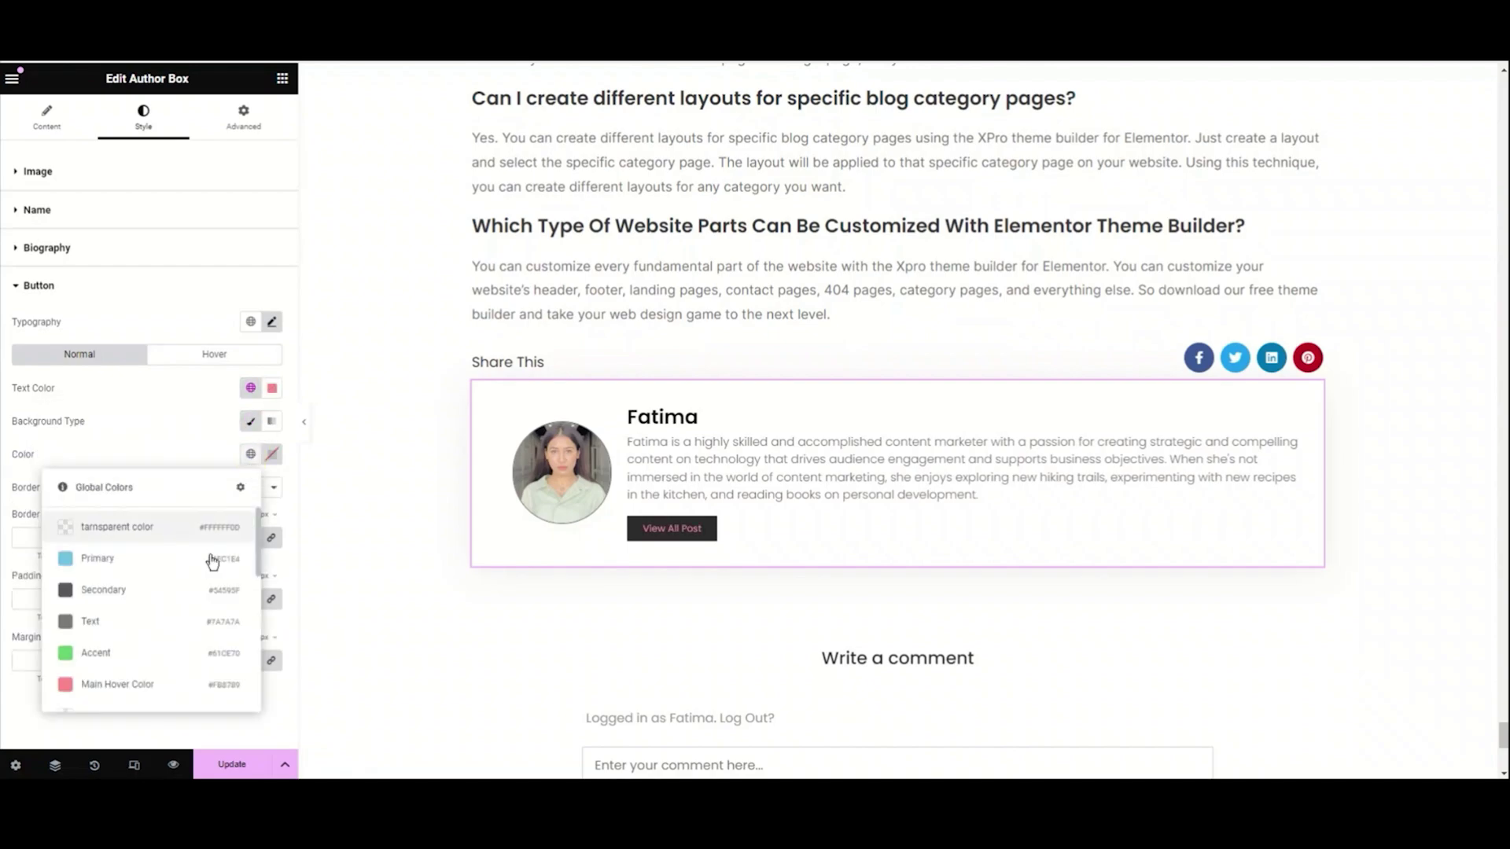
left_click(89, 653)
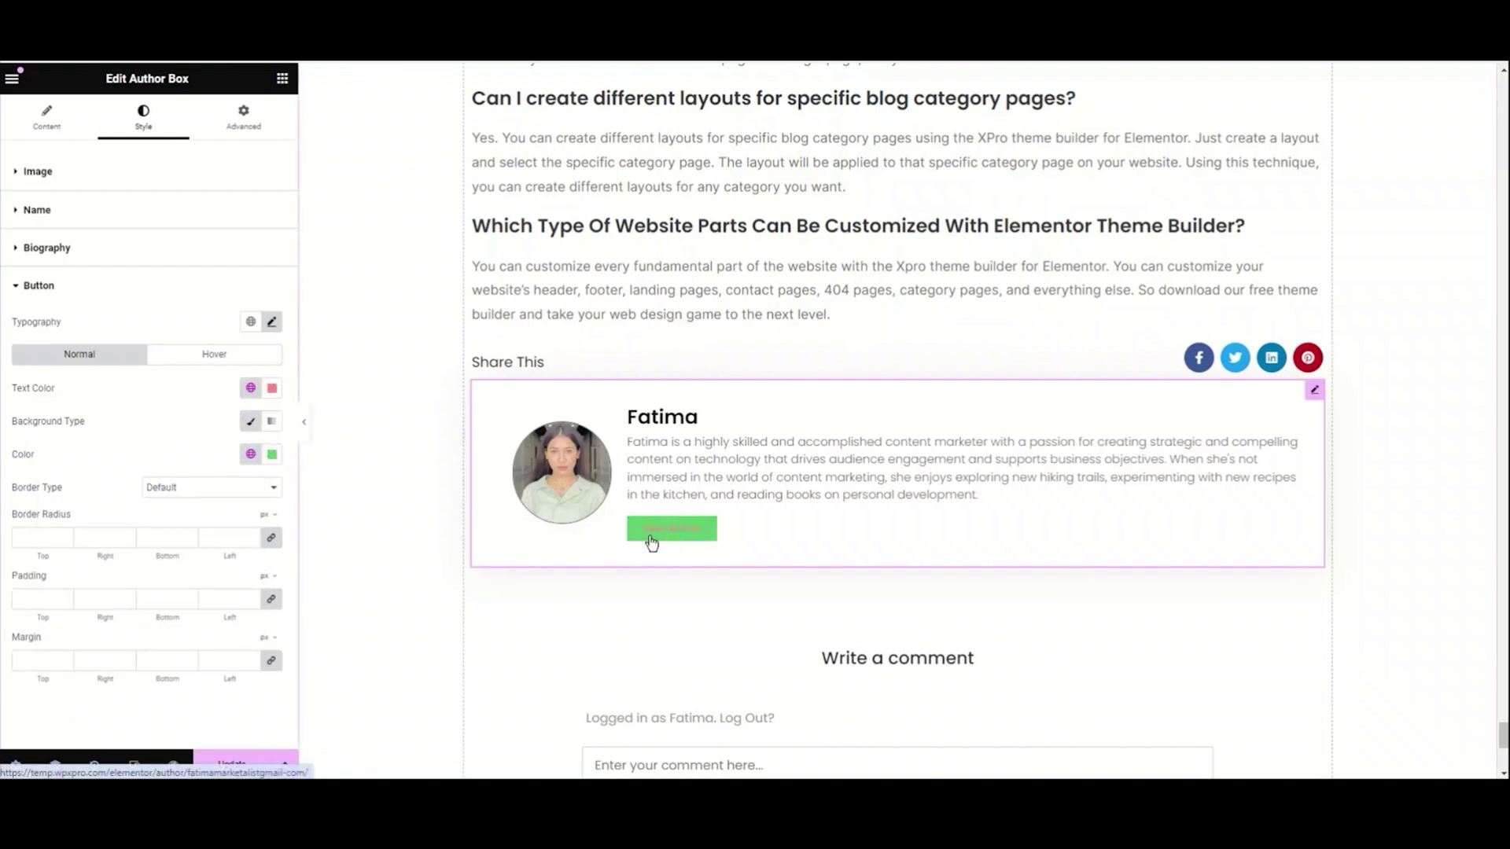
- Set the button's normal text color to white (#FFFFFF) and its background to the global Secondary color
left_click(272, 388)
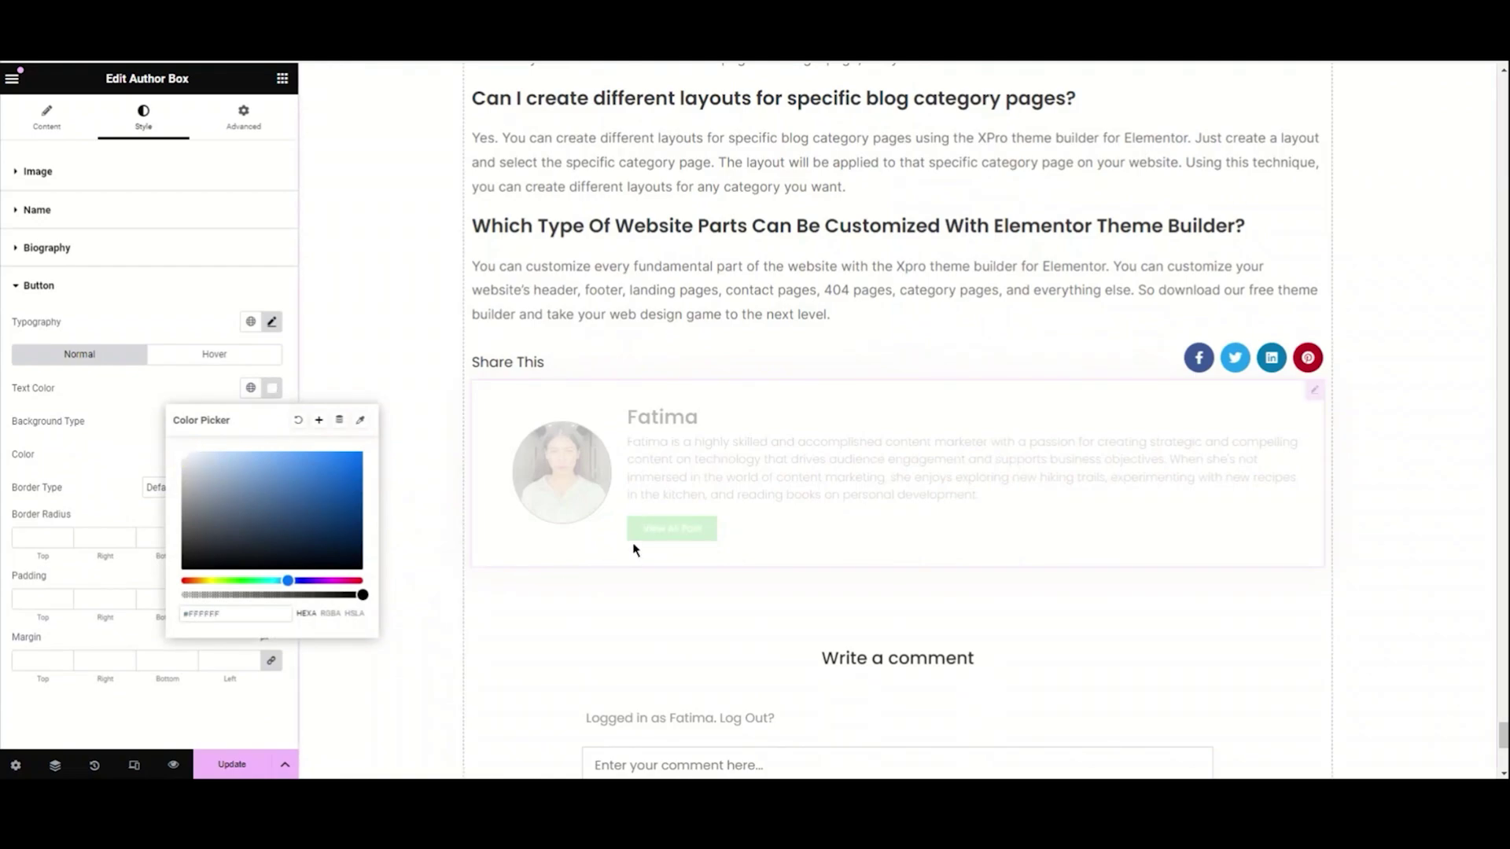
left_click(250, 454)
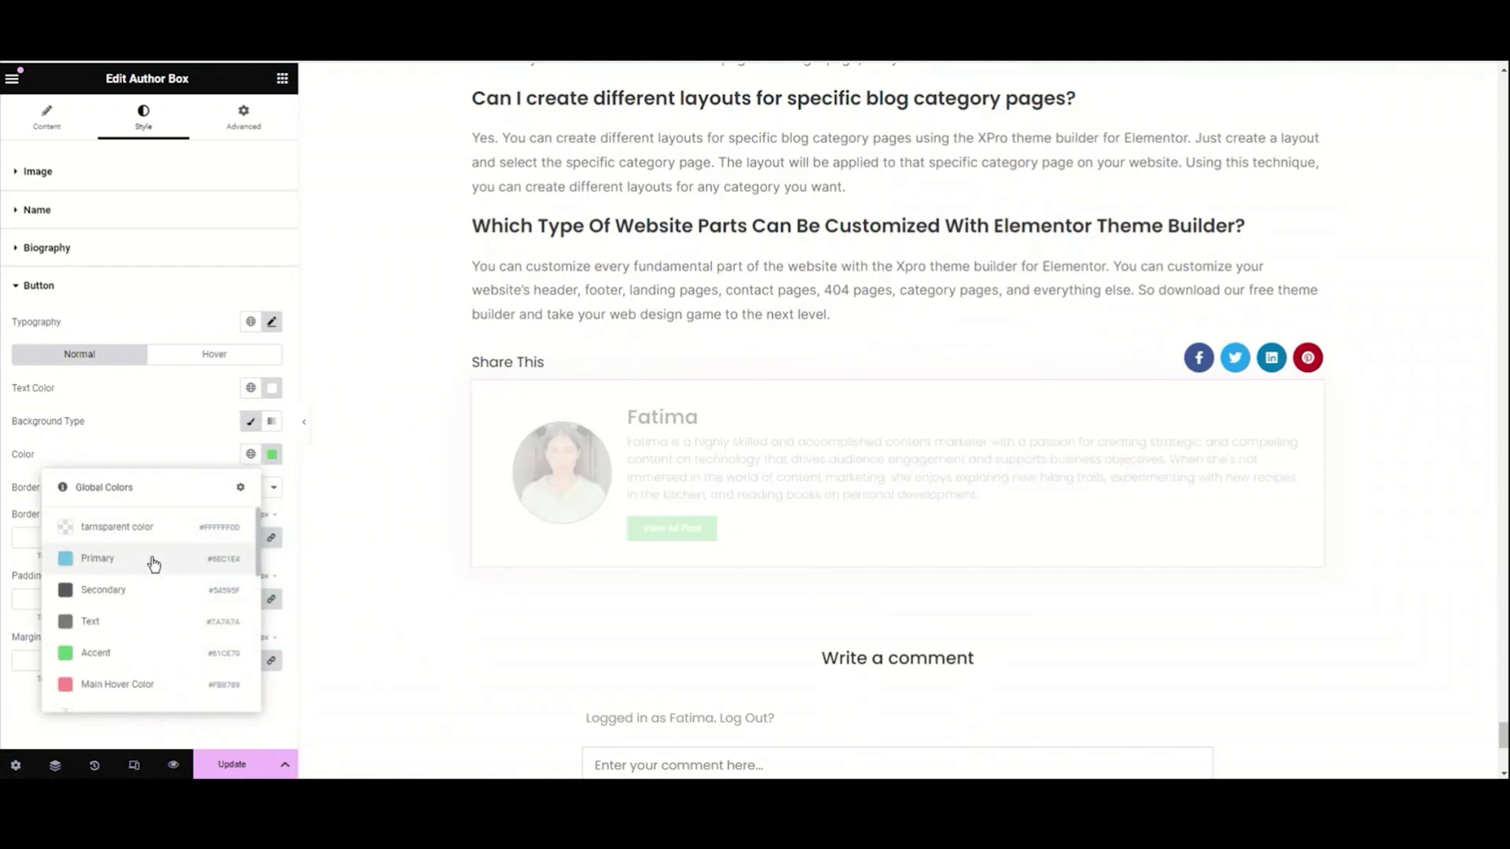
left_click(128, 594)
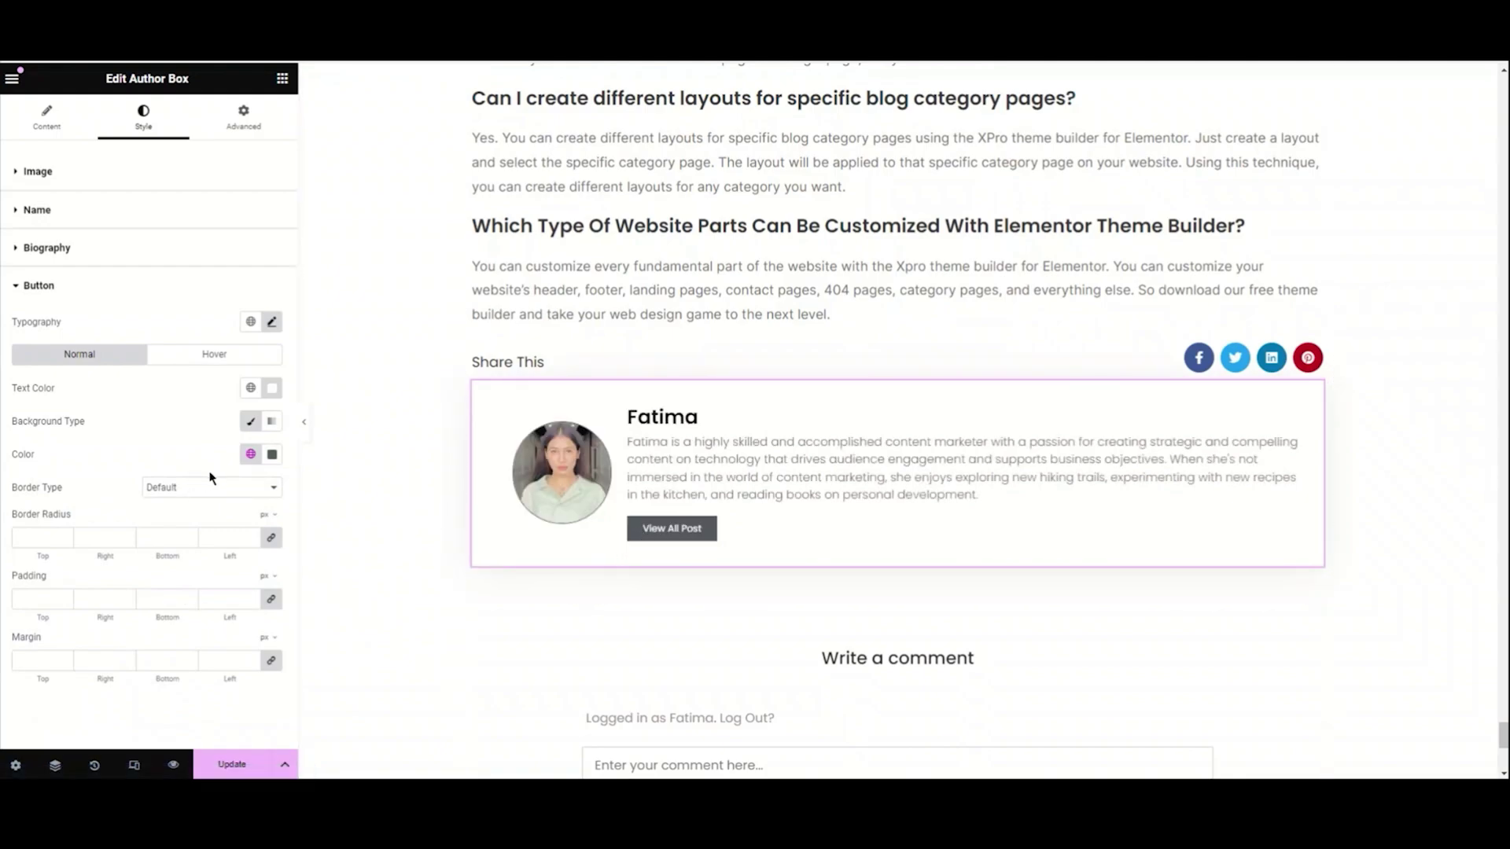
- Try the global Secondary color on the button's hover text and set it to white (#FFFFFF)
left_click(240, 354)
left_click(251, 387)
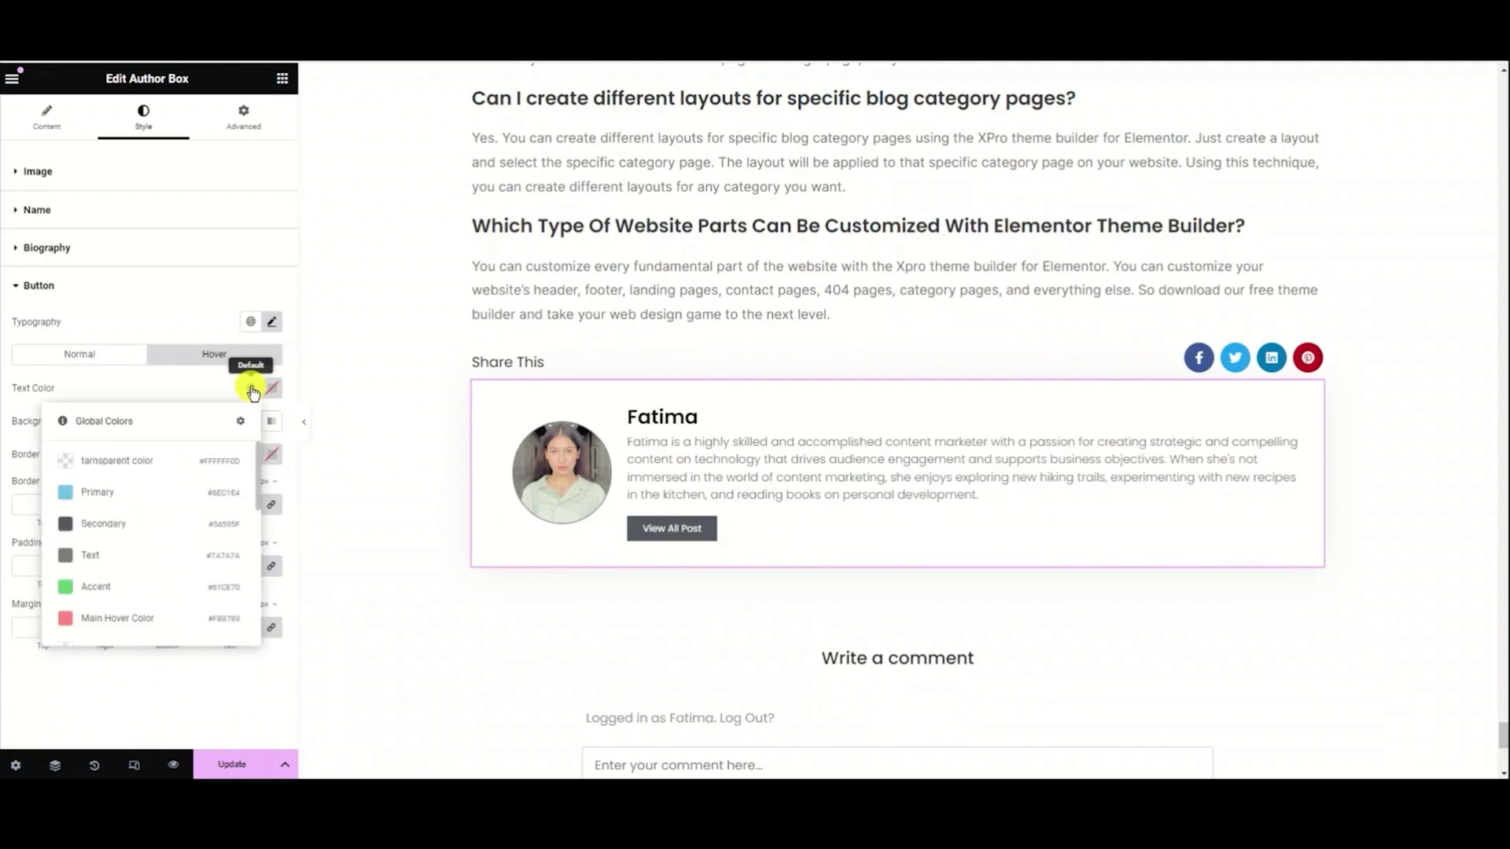
left_click(157, 525)
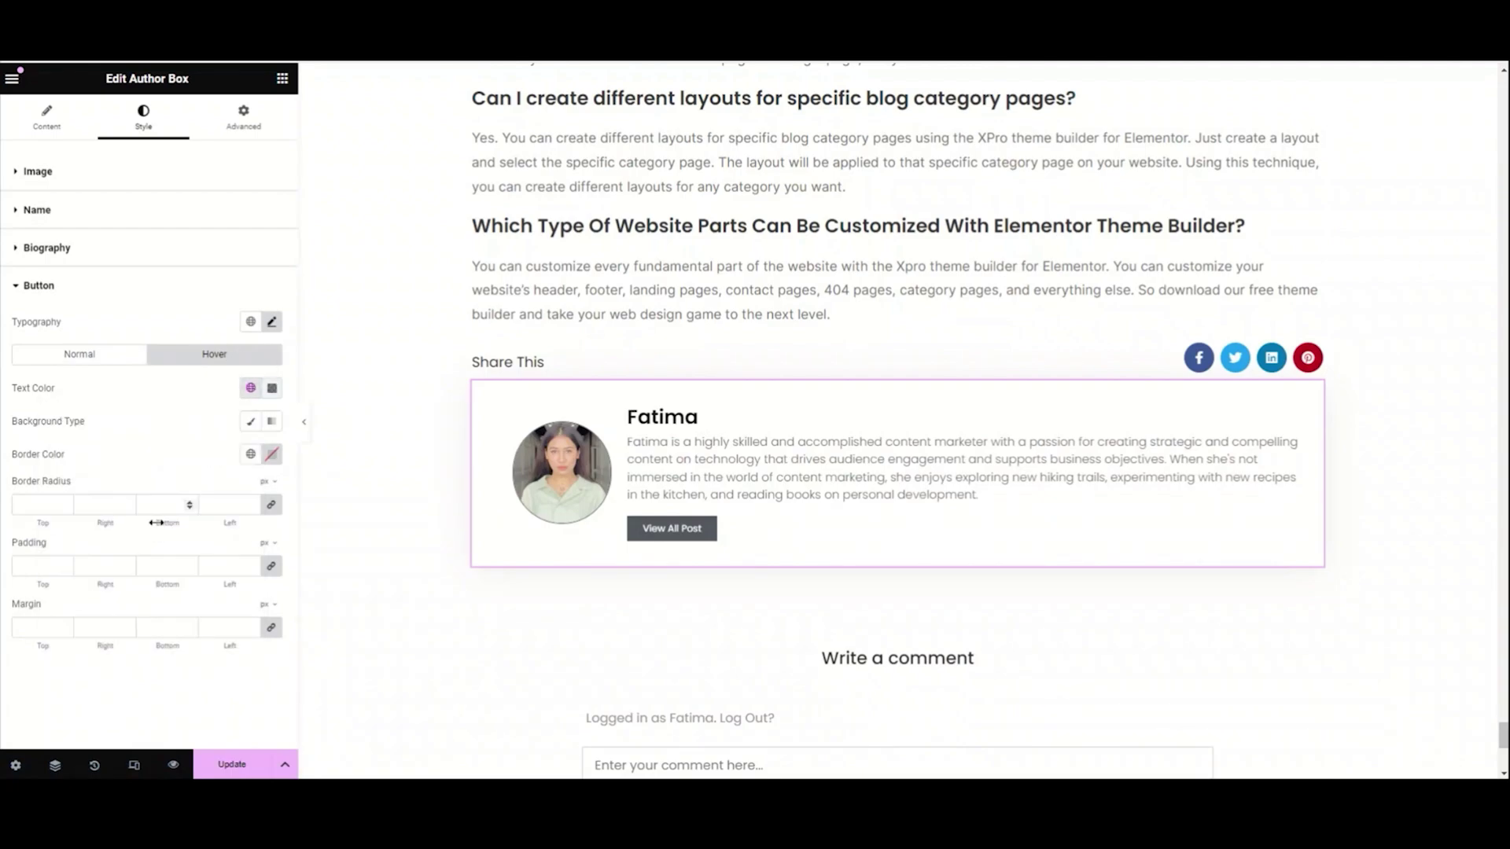
left_click(251, 388)
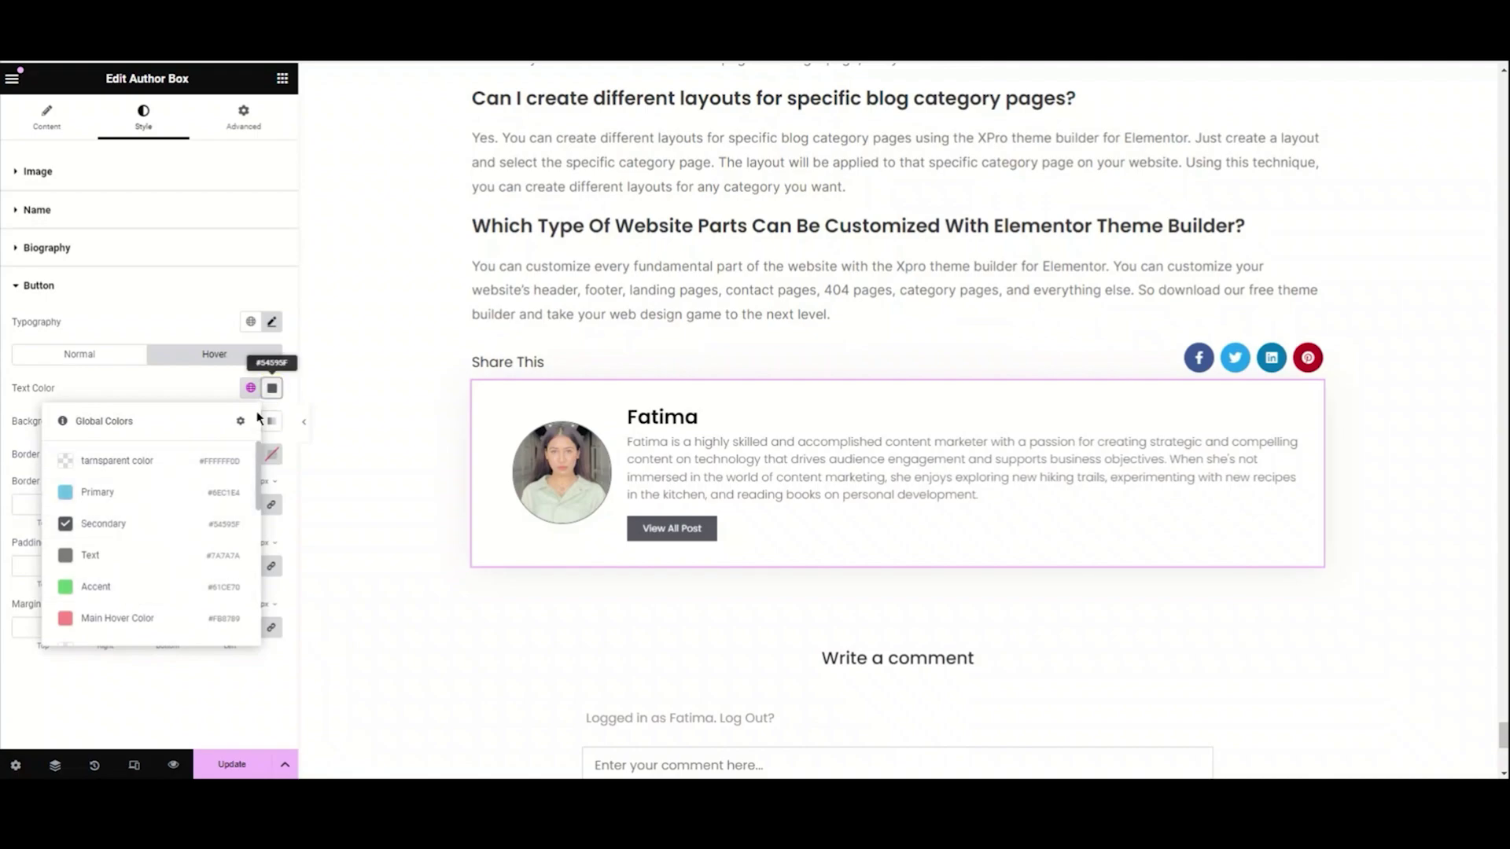
left_click(272, 388)
left_click(158, 424)
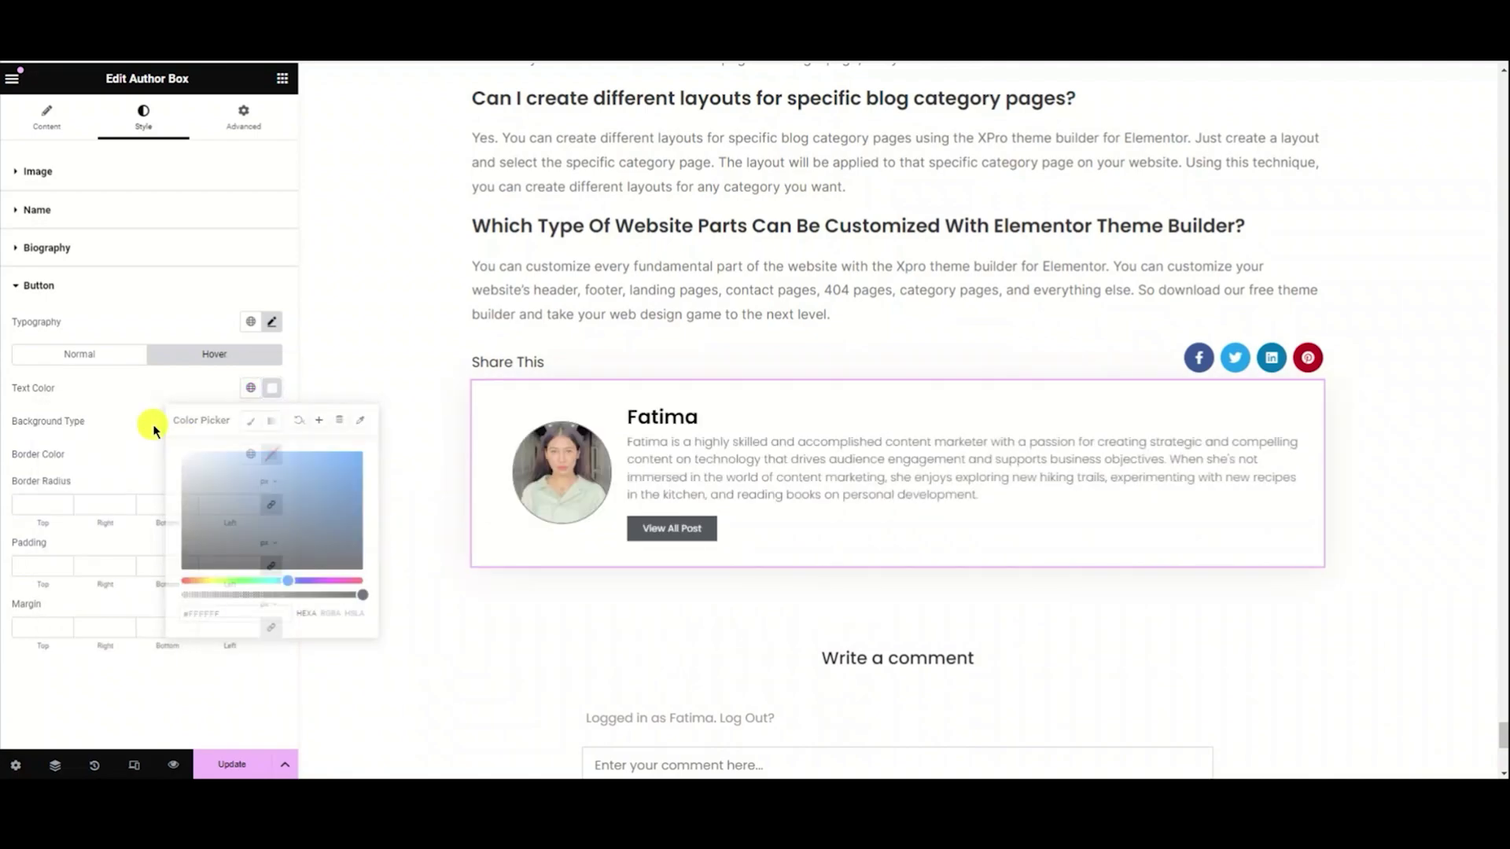
- Try black (#000000) as the button's hover border color, clear it and make the hover background black
left_click(250, 421)
left_click(272, 487)
left_click_drag(209, 663, 381, 674)
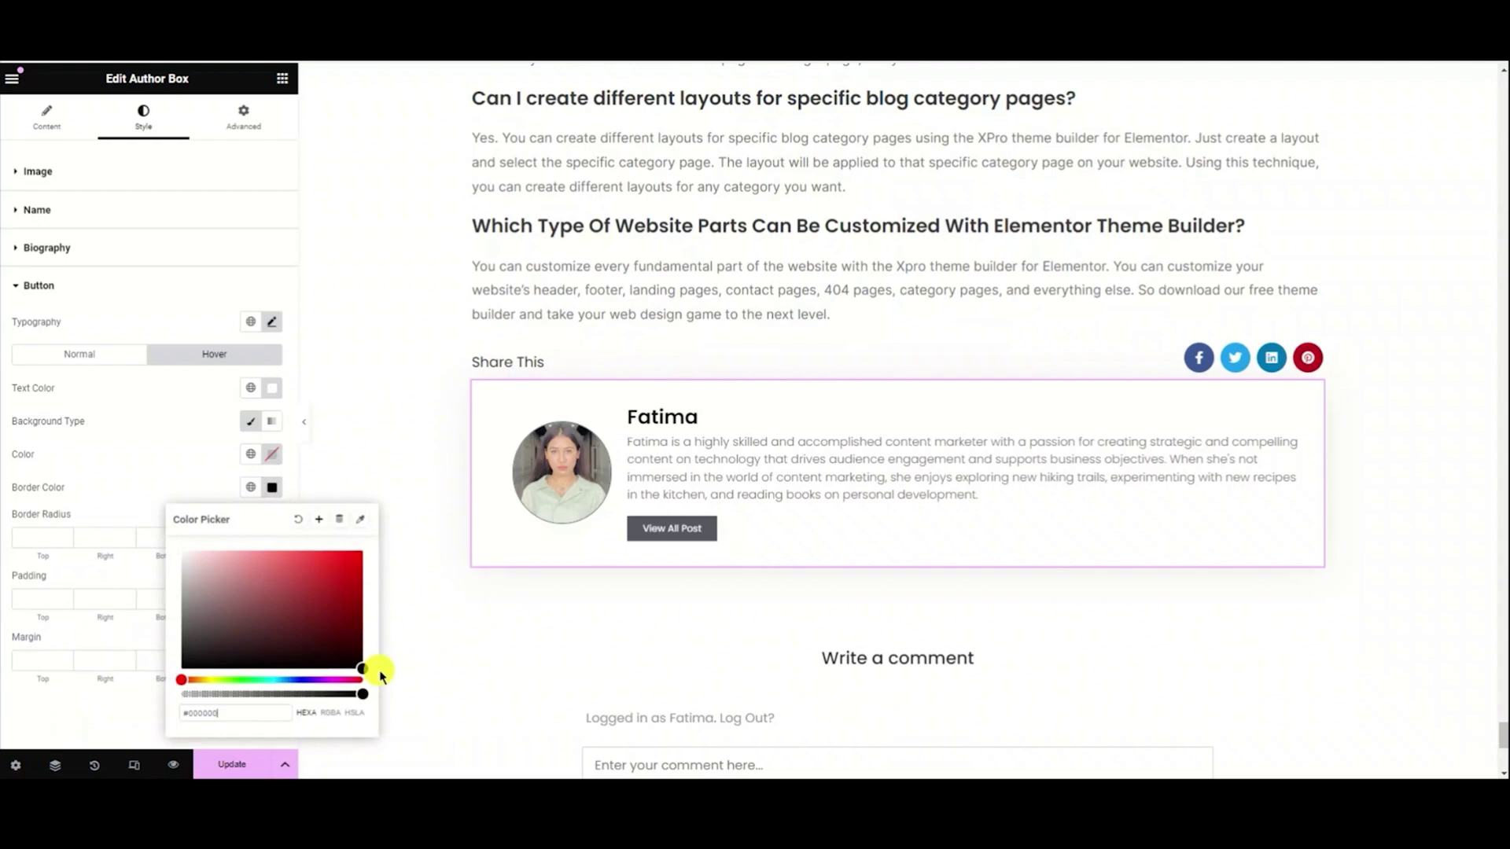
left_click(399, 664)
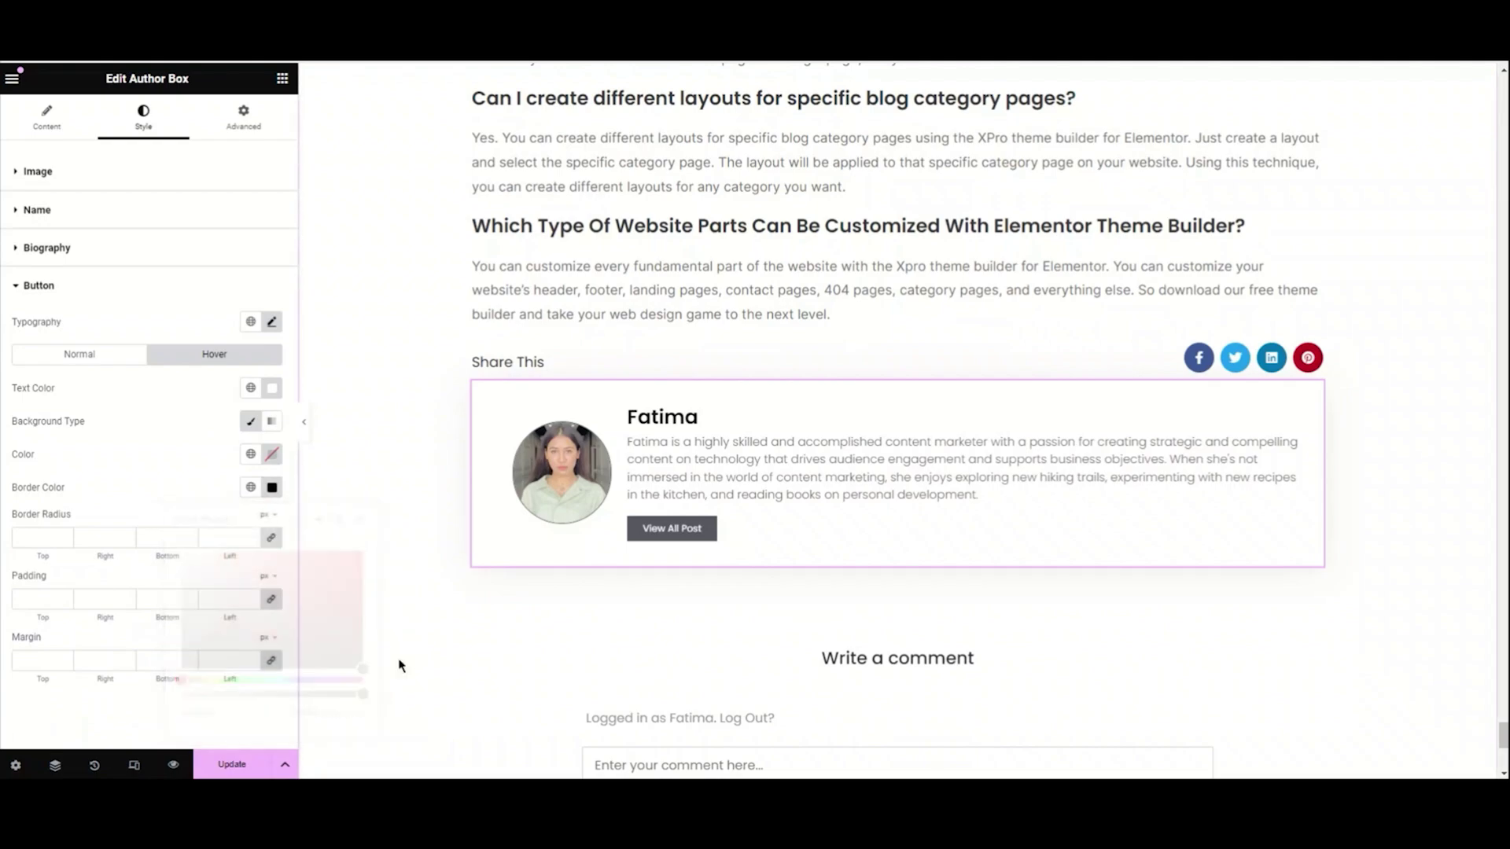
left_click(250, 422)
left_click(250, 422)
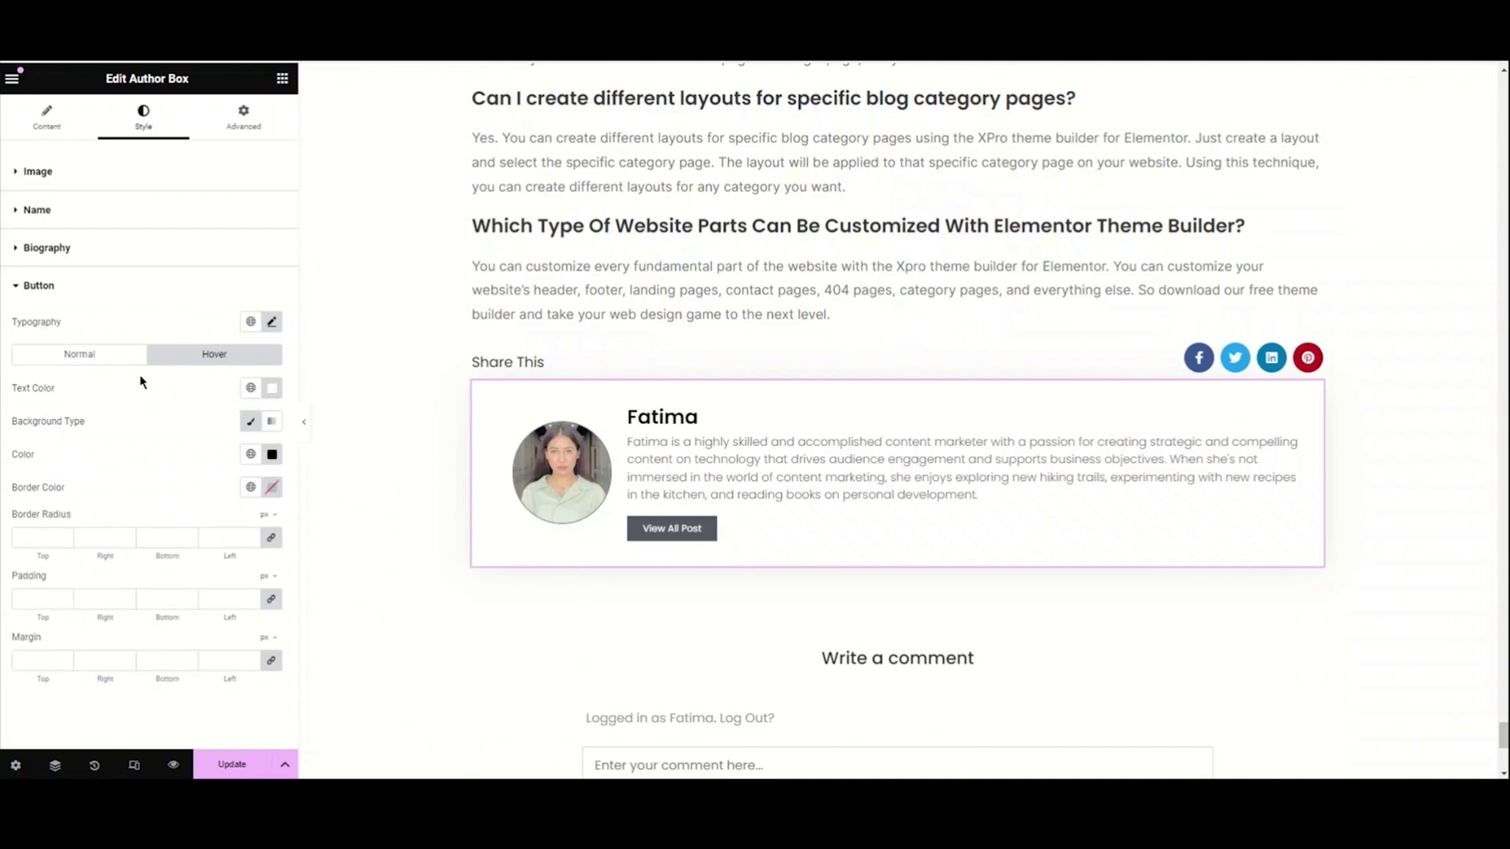
- Try a solid 1 px border in red (#FF1A1A) on the button's normal state
left_click(135, 356)
left_click(228, 483)
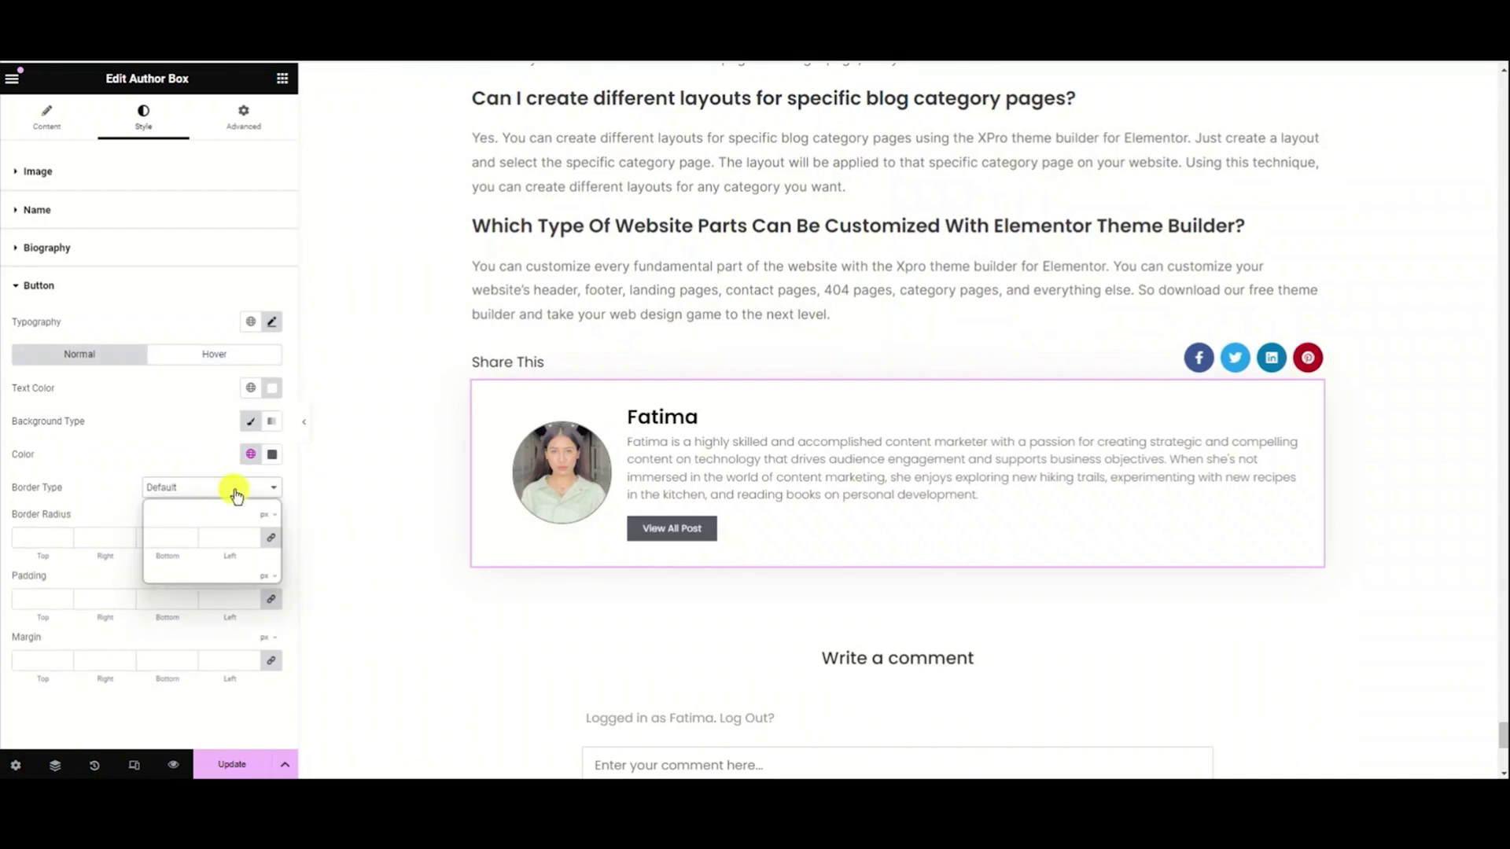
left_click(236, 525)
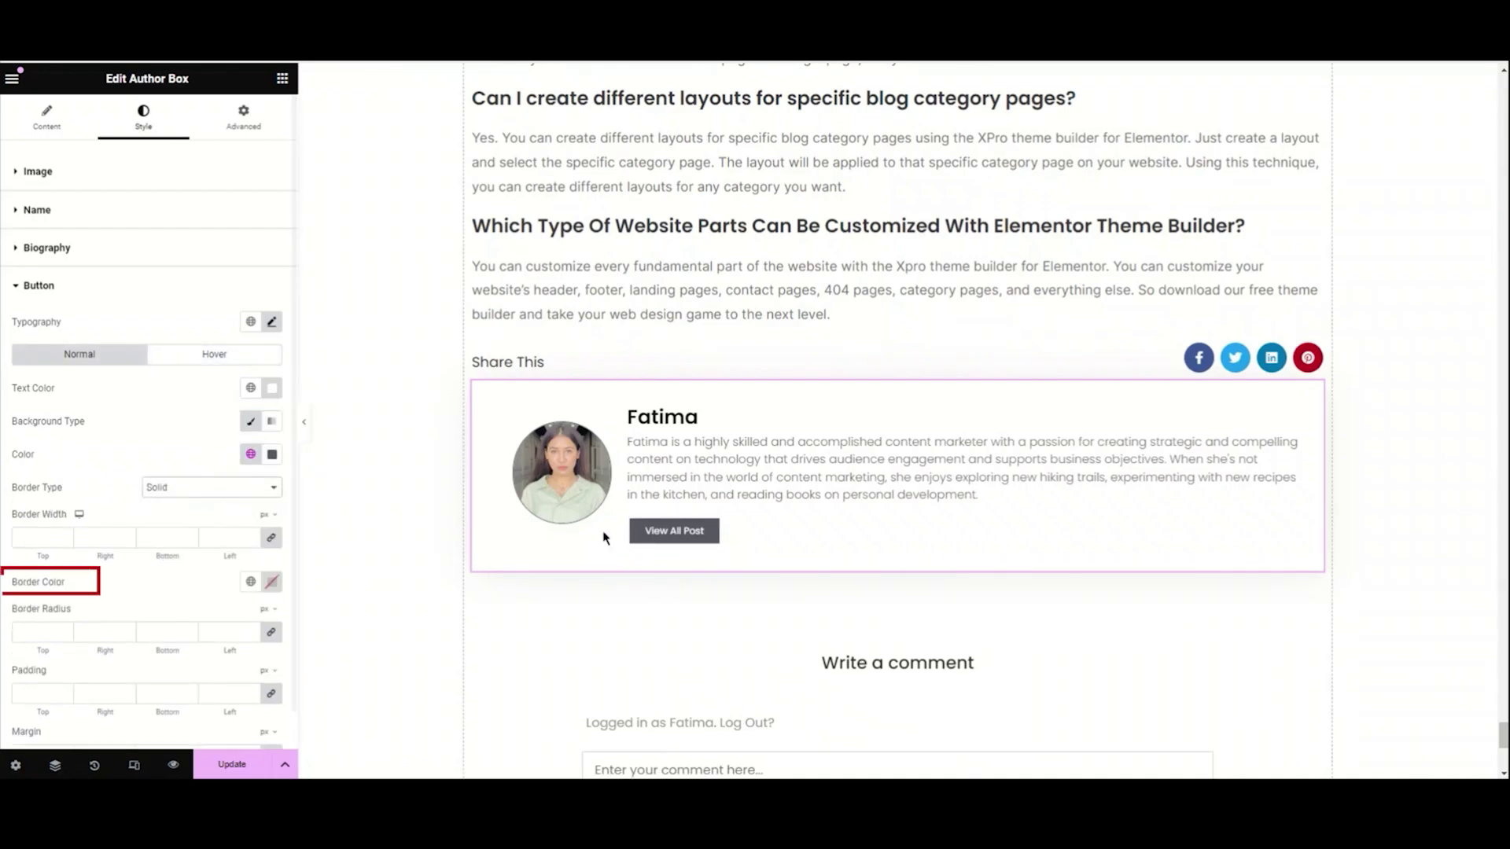
left_click(271, 582)
left_click_drag(184, 449, 339, 368)
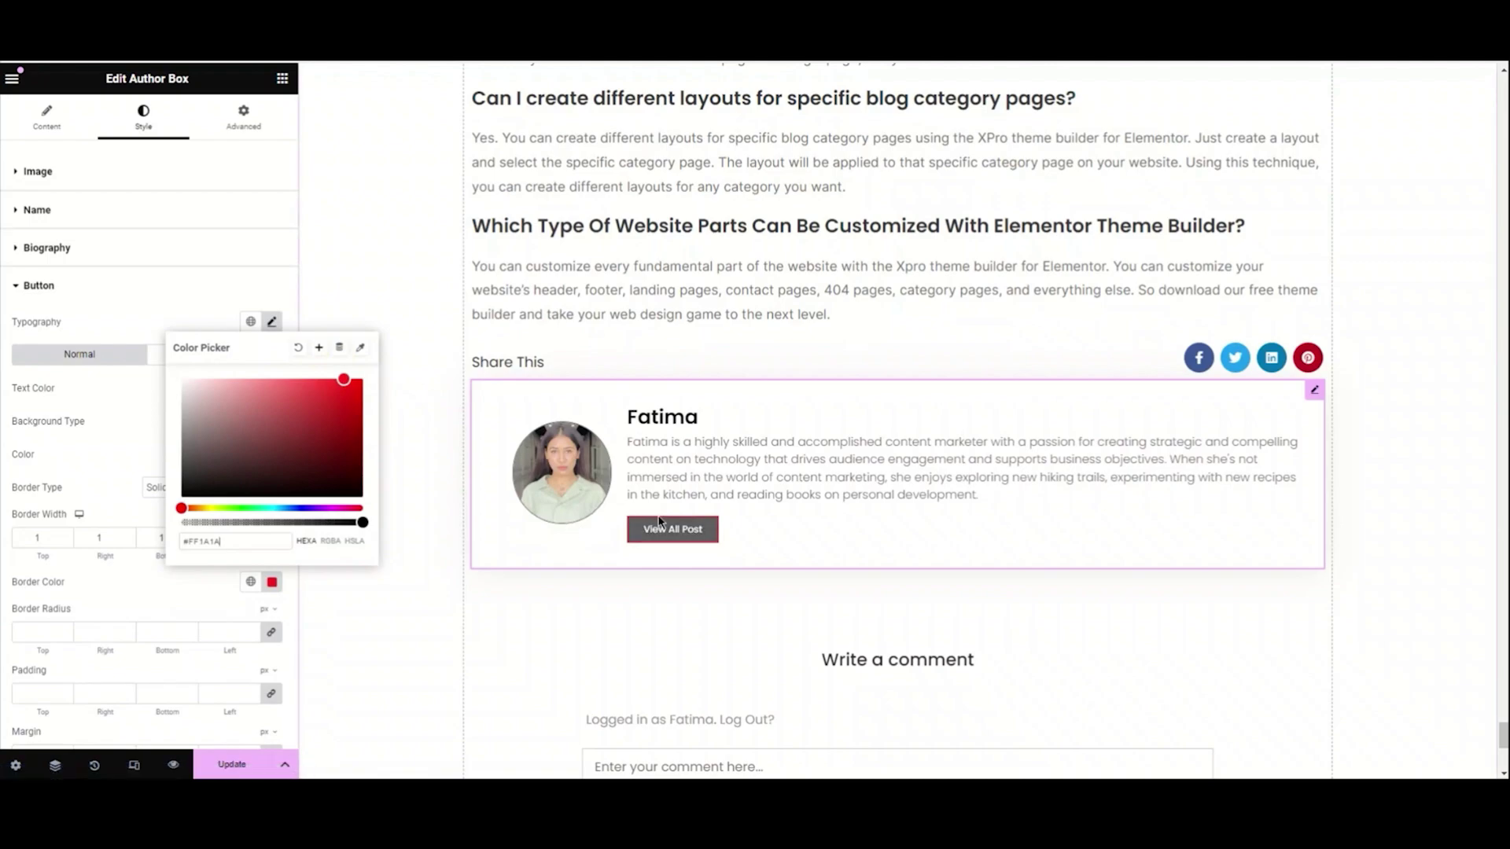
- Clear the button's border color and set its border type to None
left_click(303, 354)
left_click(218, 491)
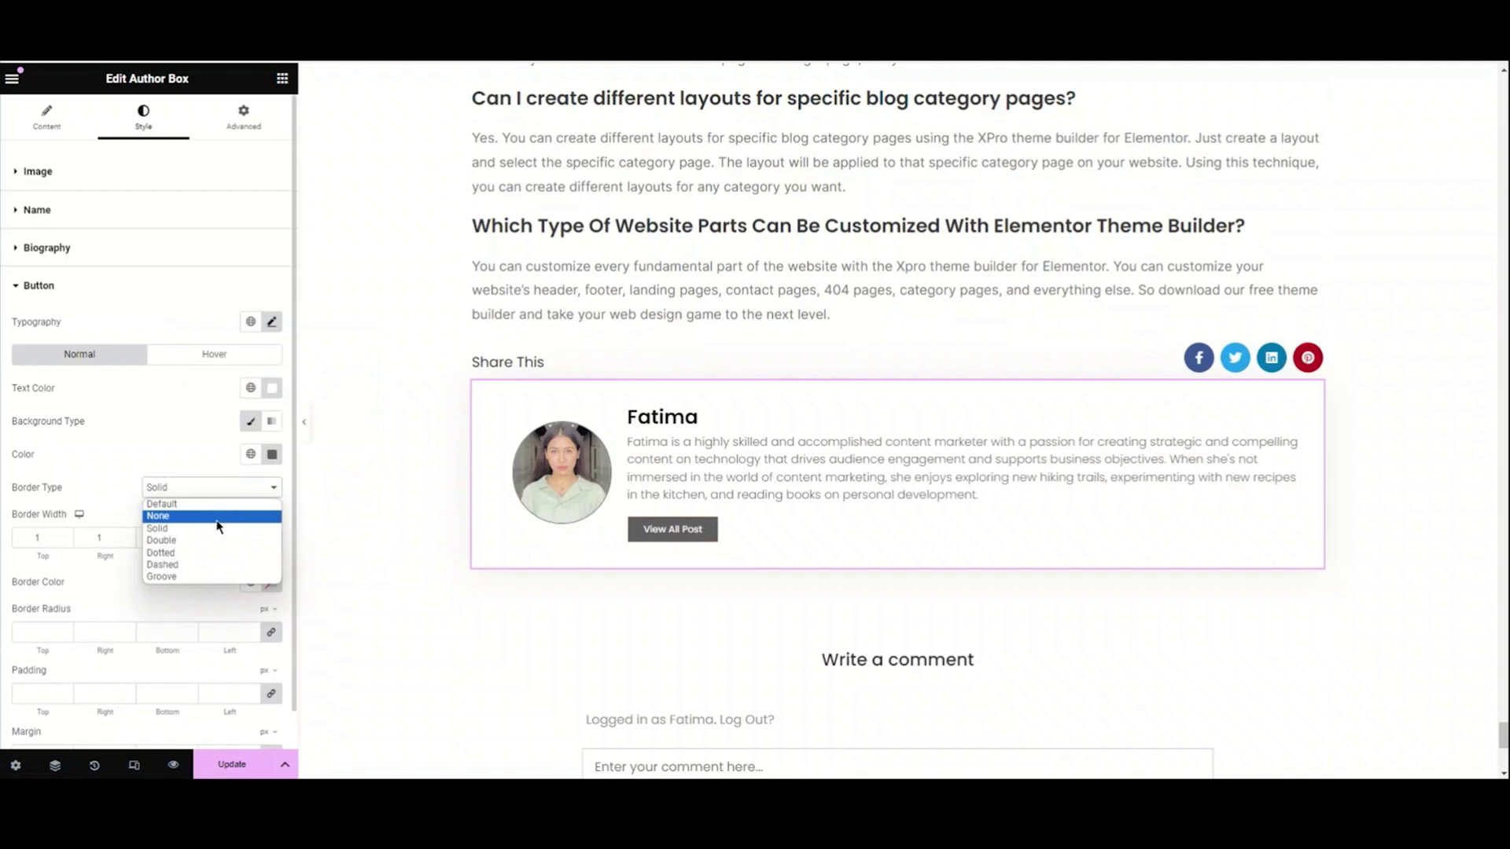
left_click(219, 516)
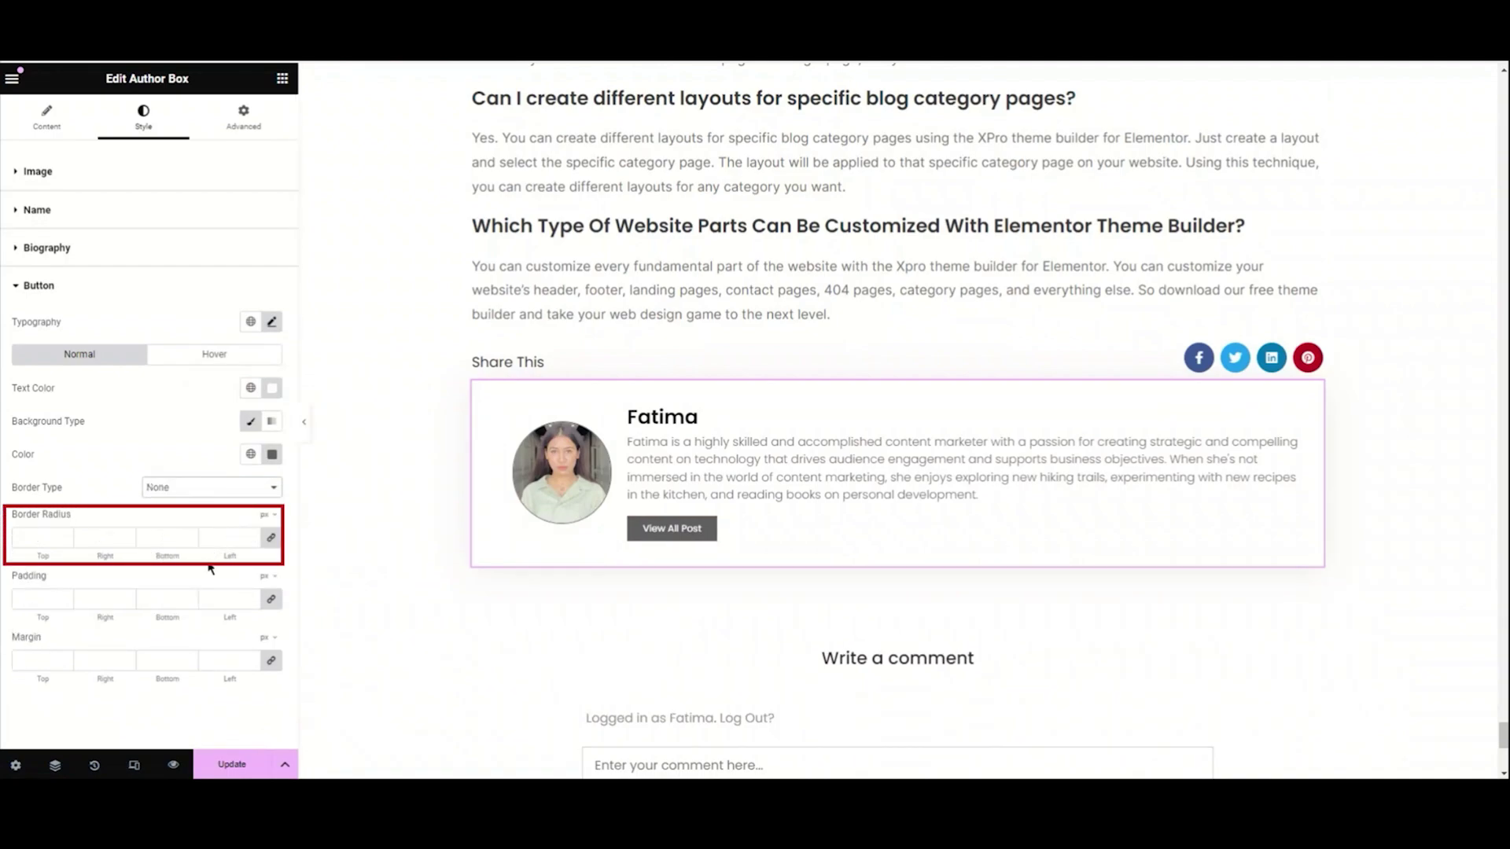
- Try a 20 px border radius and paddings of 10 px and 20 px on the button, clearing both settings
left_click(159, 544)
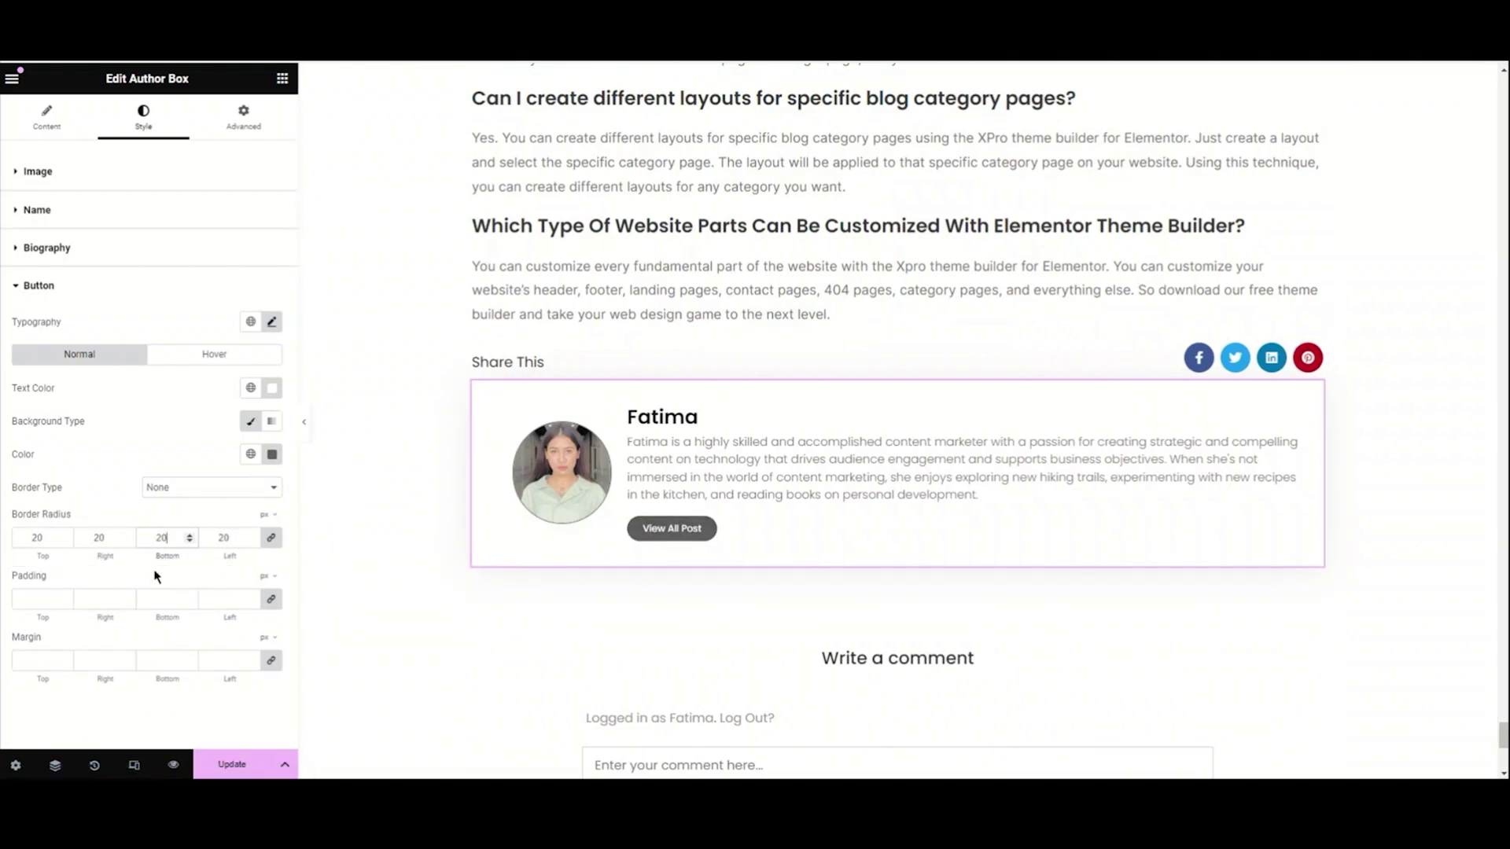
left_click(175, 598)
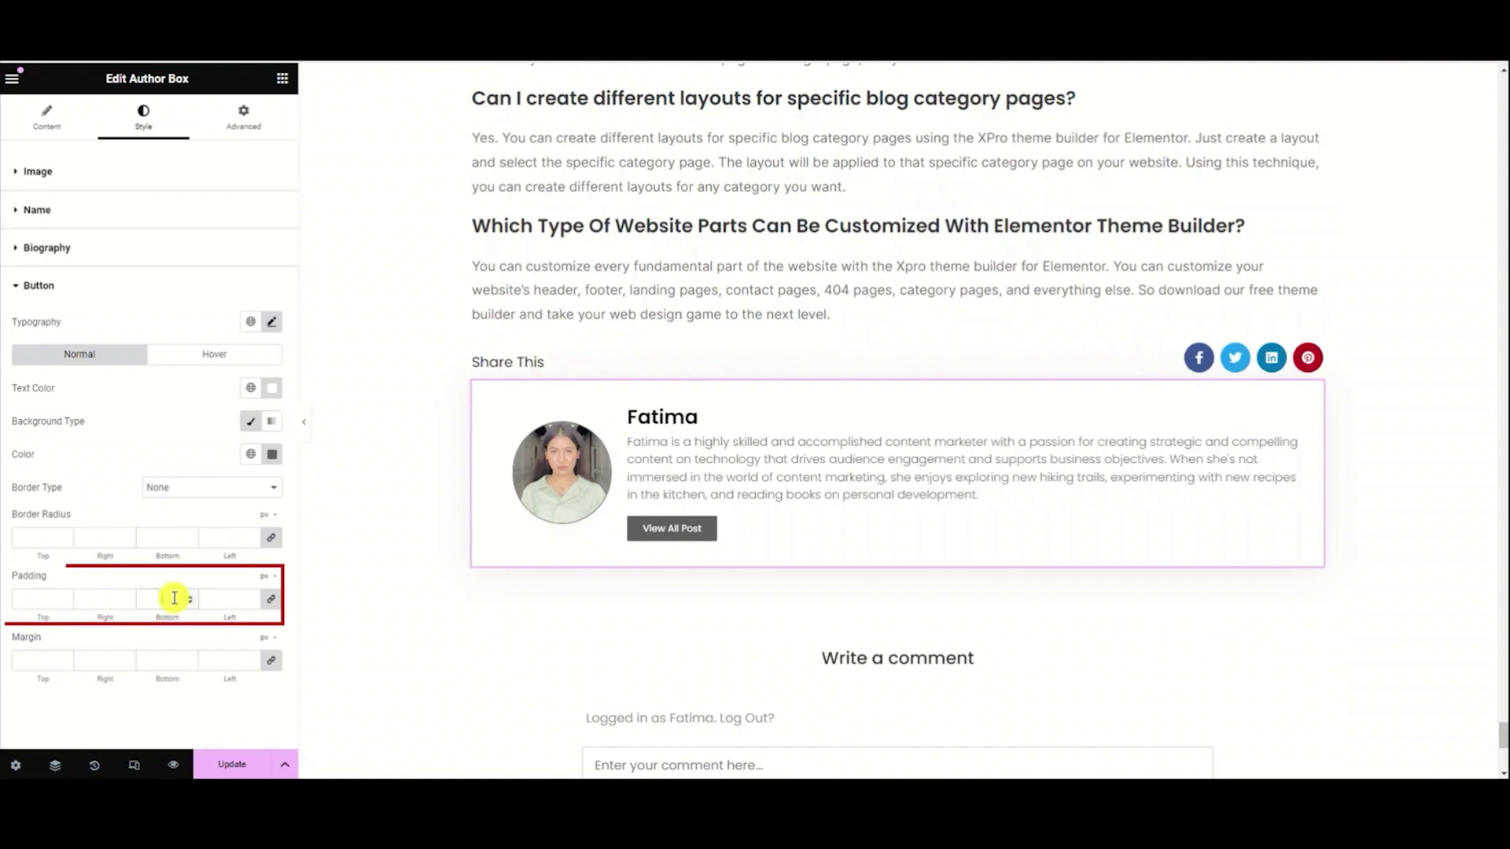
type("10")
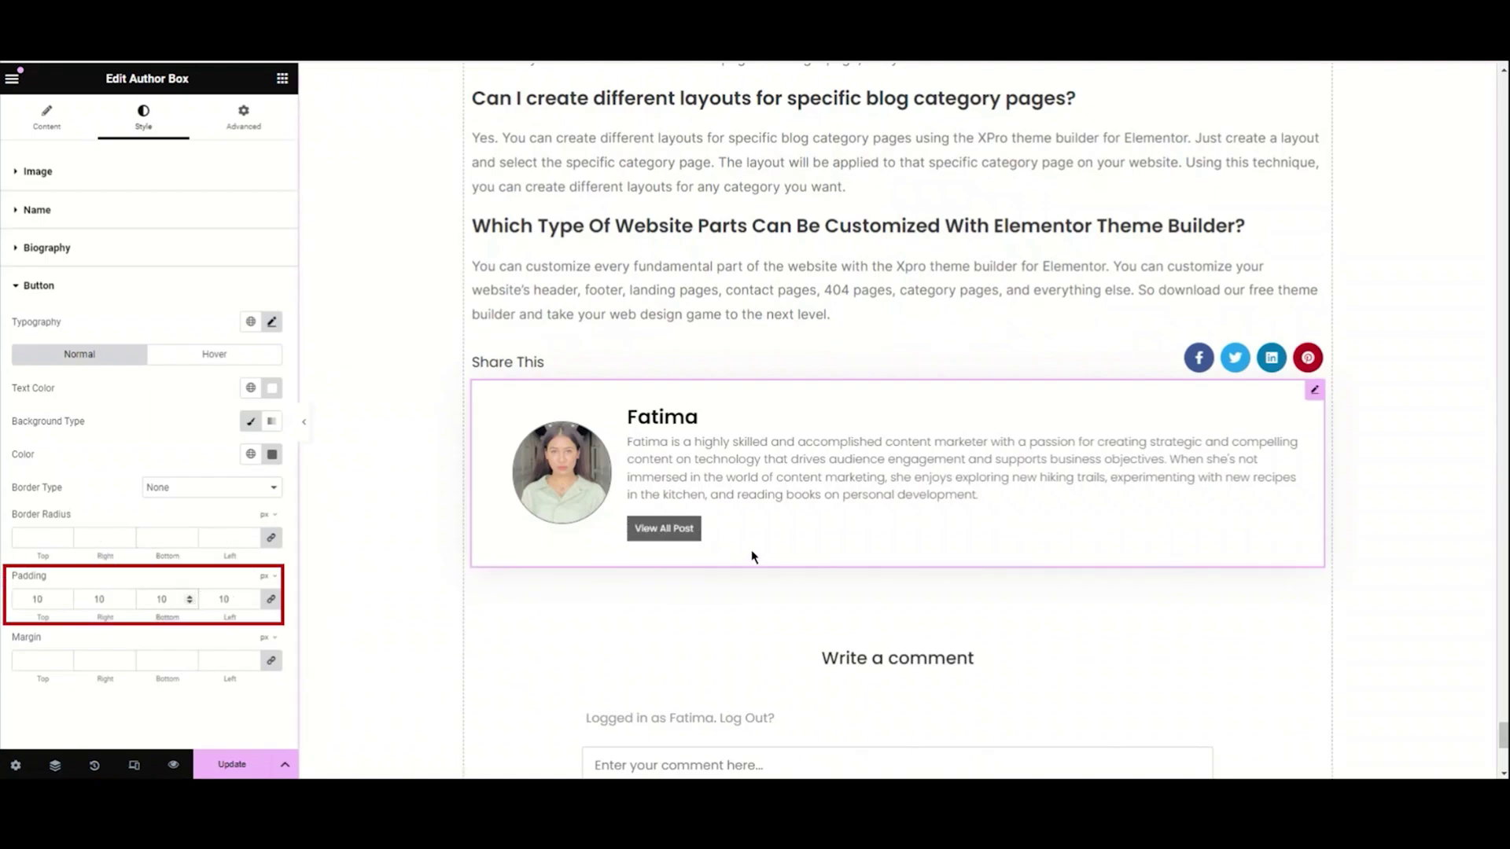
key("BackSpace")
key("BackSpace")
type("20")
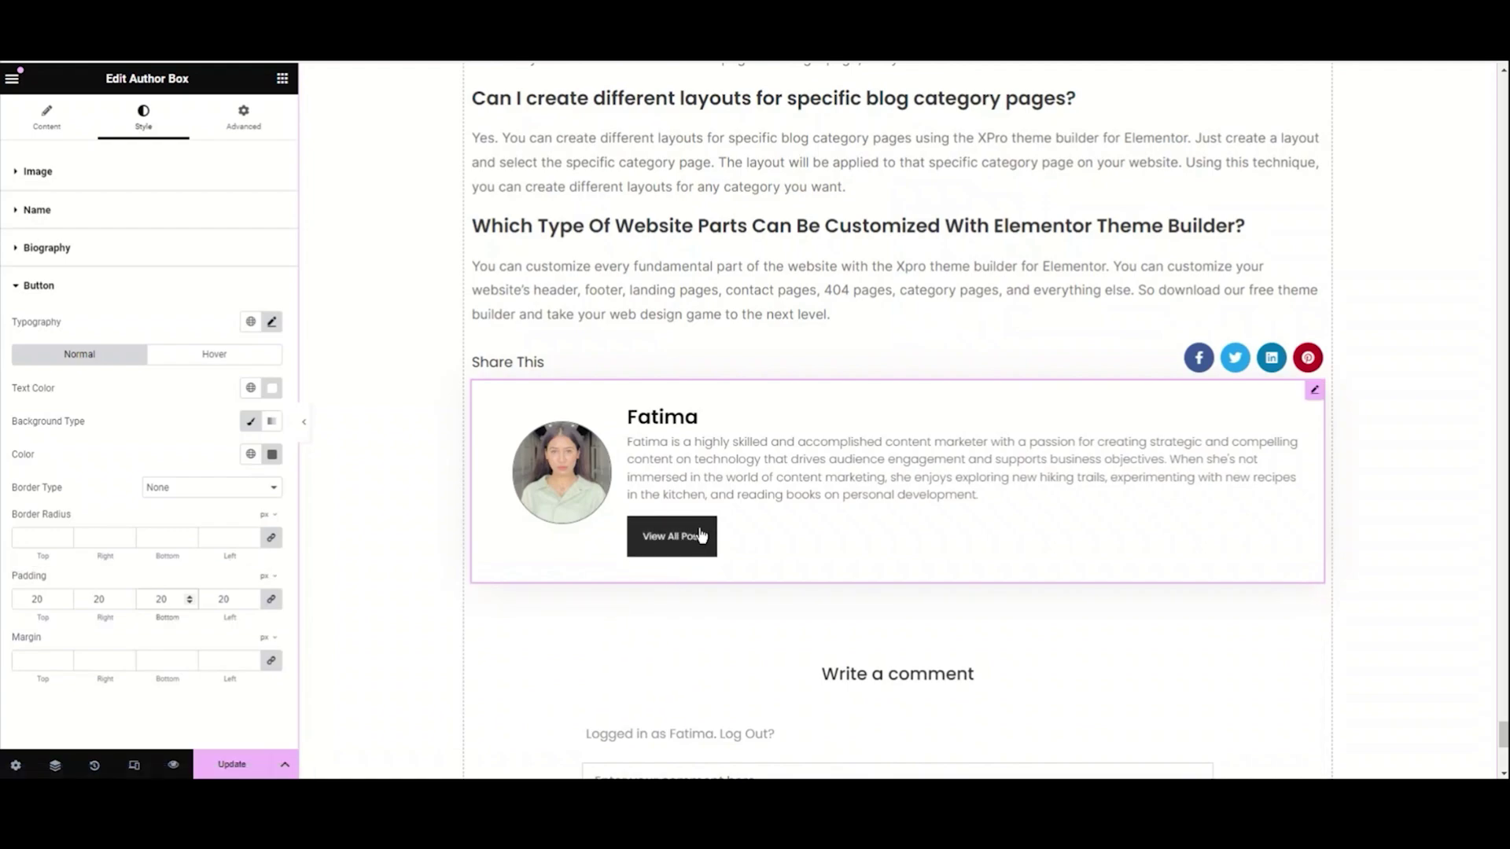
key("BackSpace")
key("BackSpace")
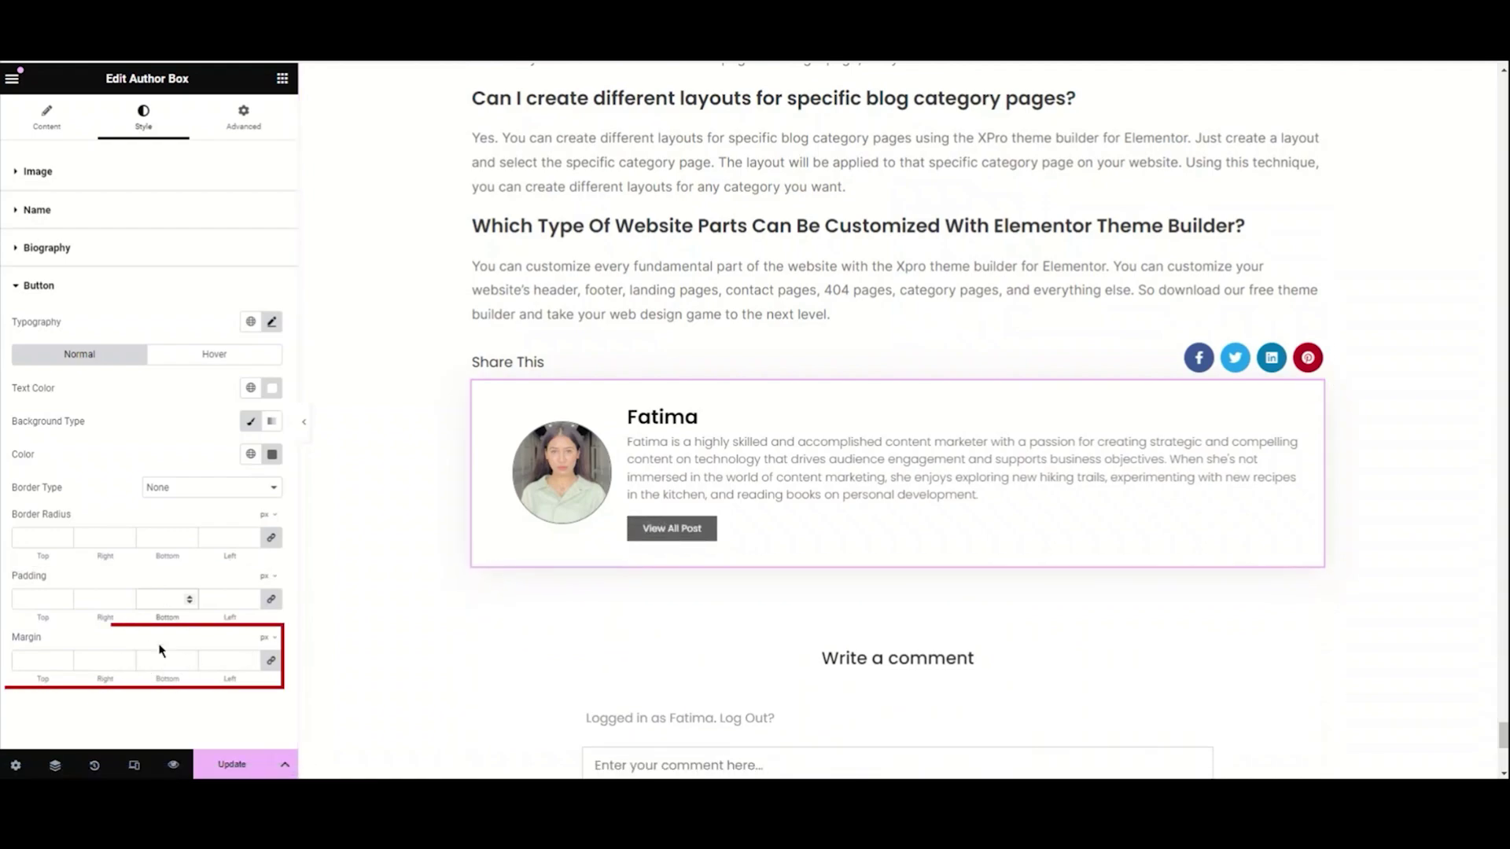
- Try margins of 20 px, 50 px and 10 px around the button and clear the margin
left_click(175, 657)
type("20")
key("BackSpace")
type("50")
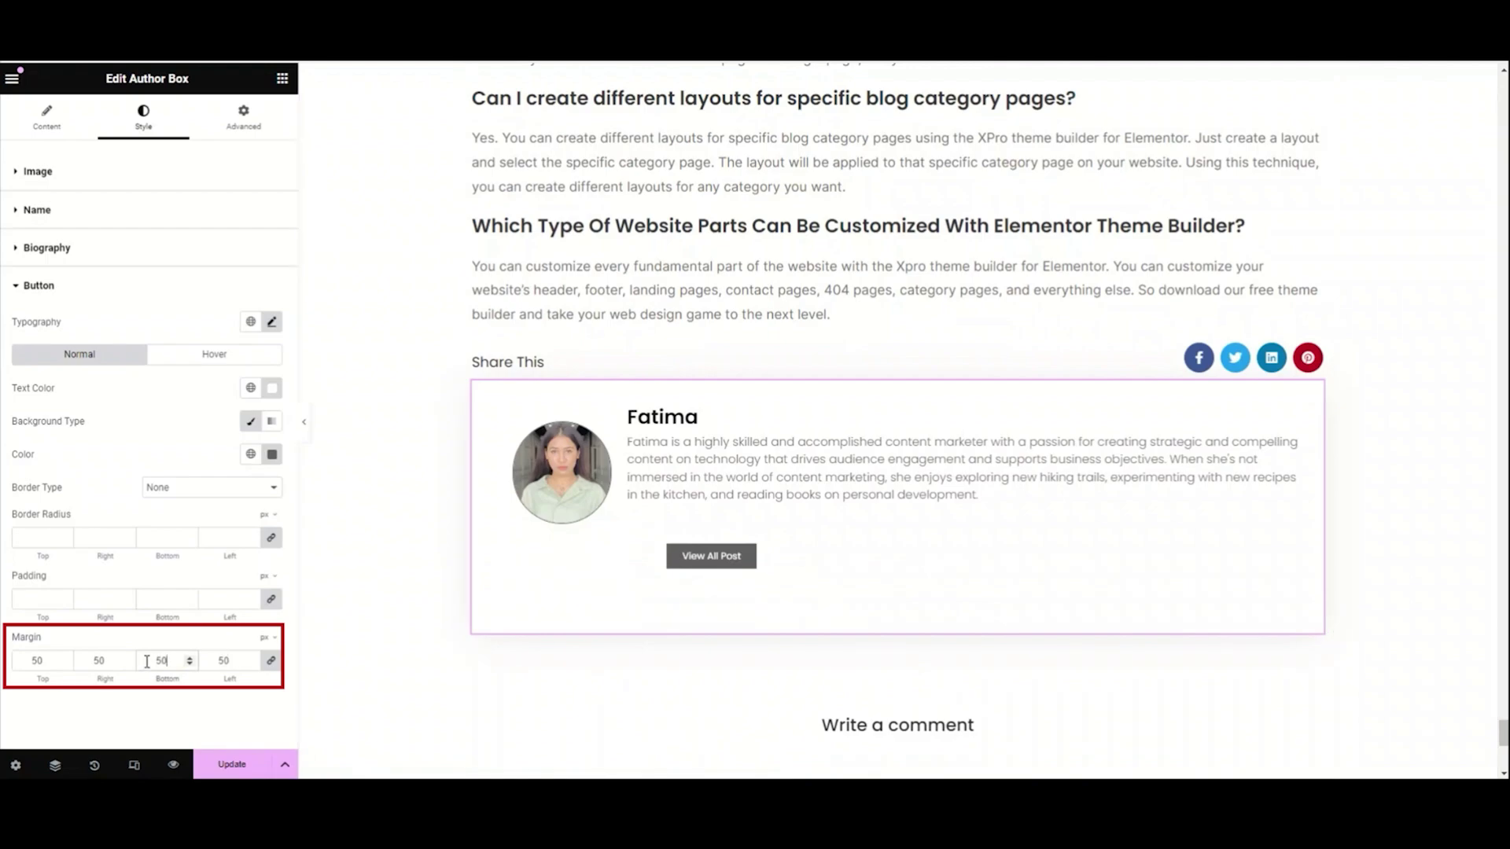
key("BackSpace")
key("BackSpace")
type("1")
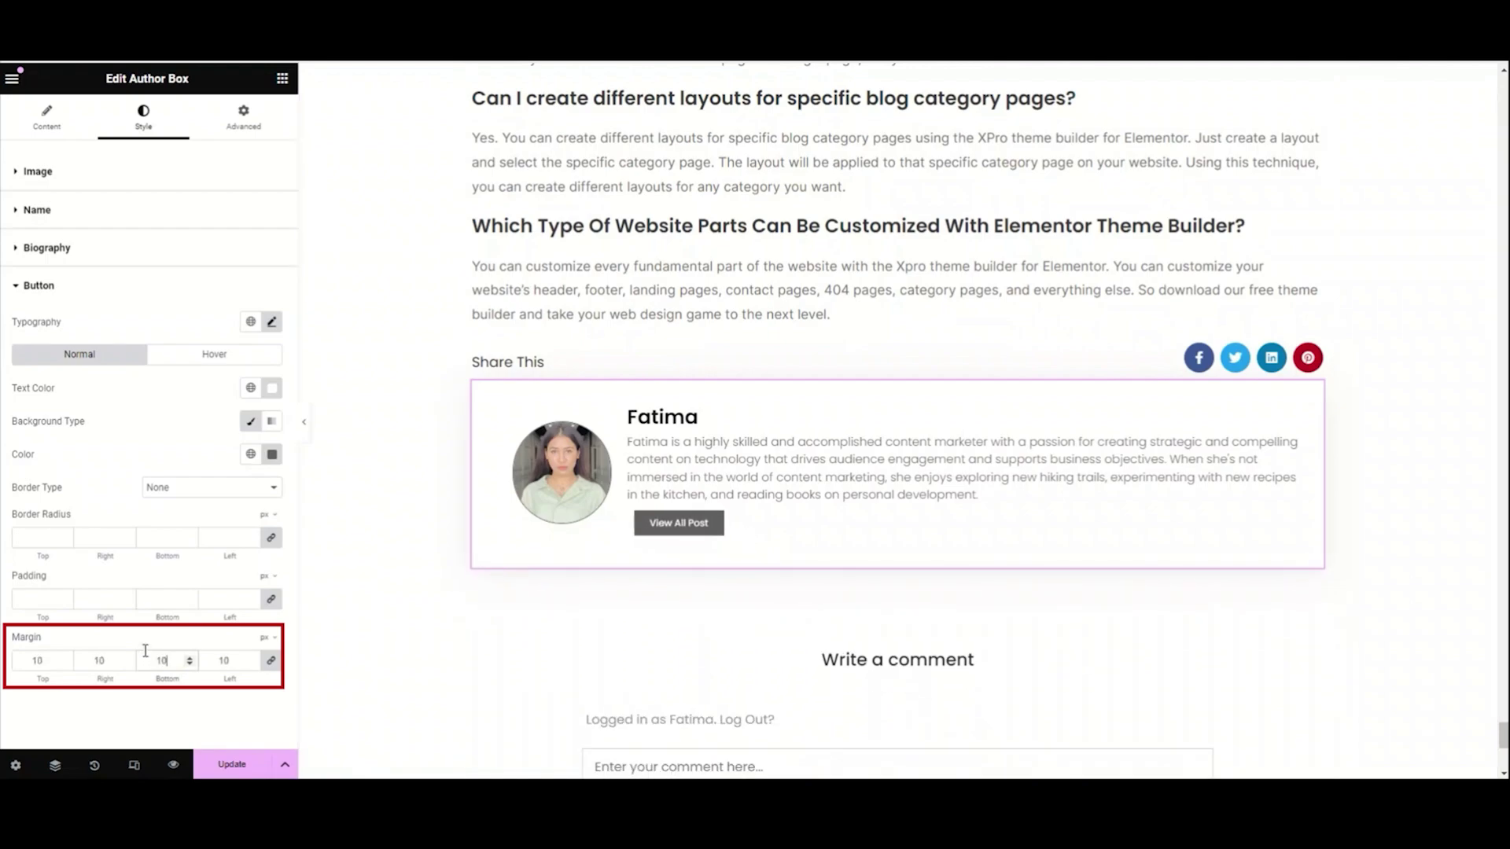
key("BackSpace")
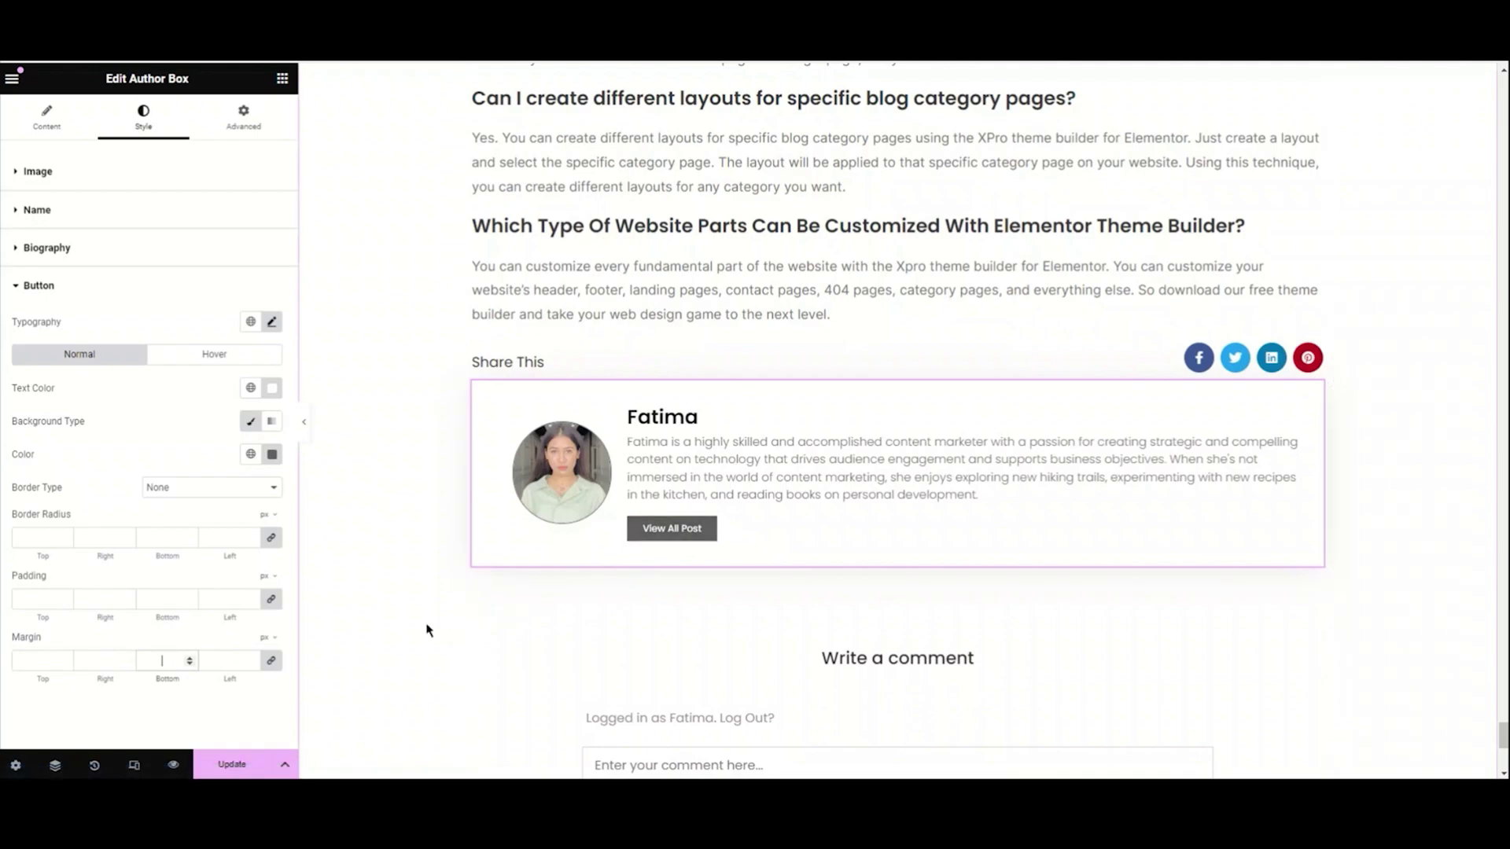
- Collapse the button's style settings and hide the editing panel to preview the author box on the page
left_click(108, 288)
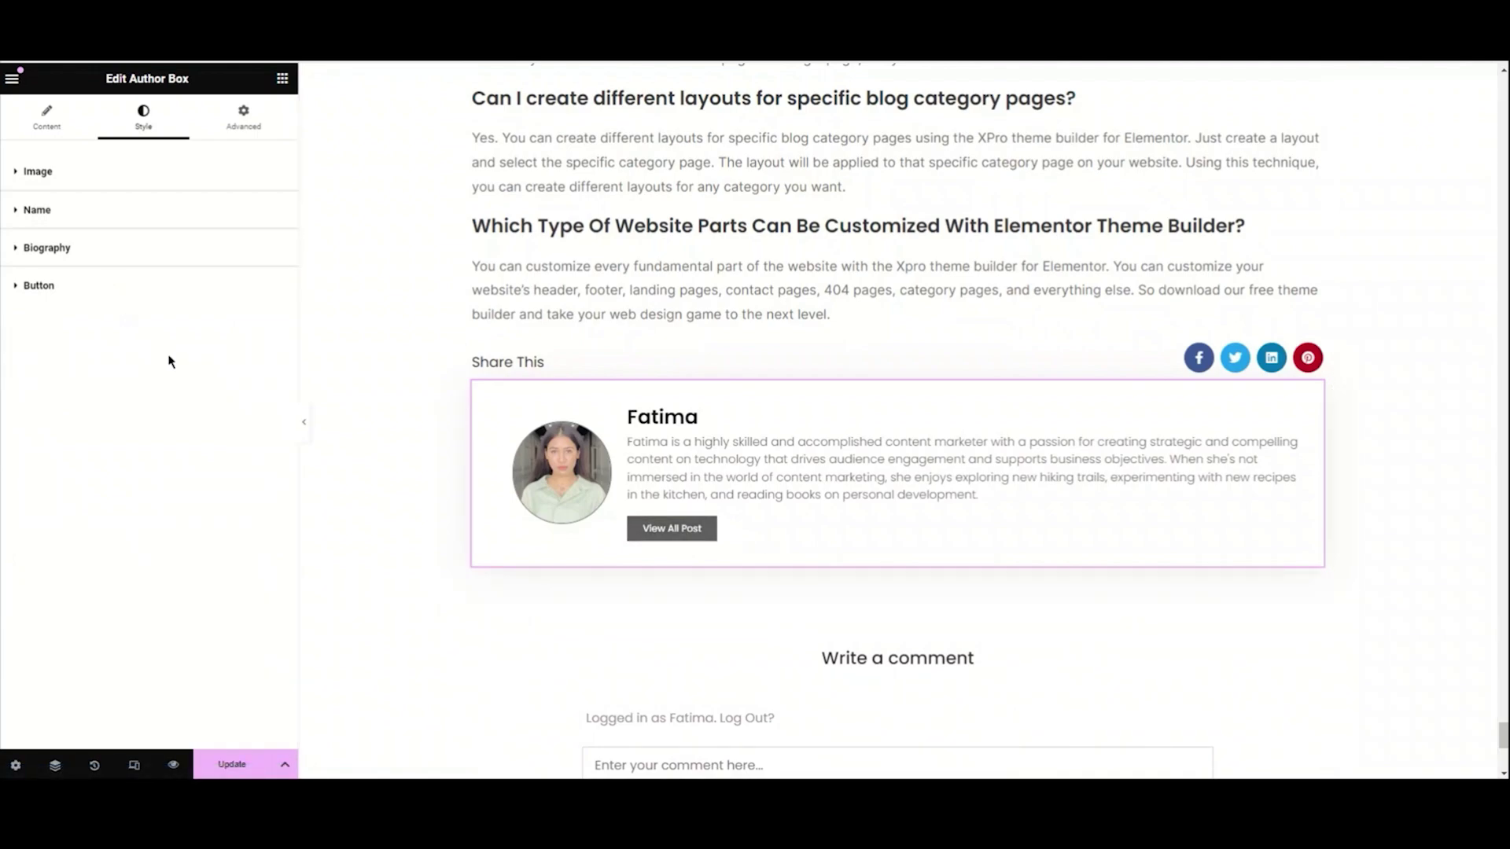
left_click(306, 433)
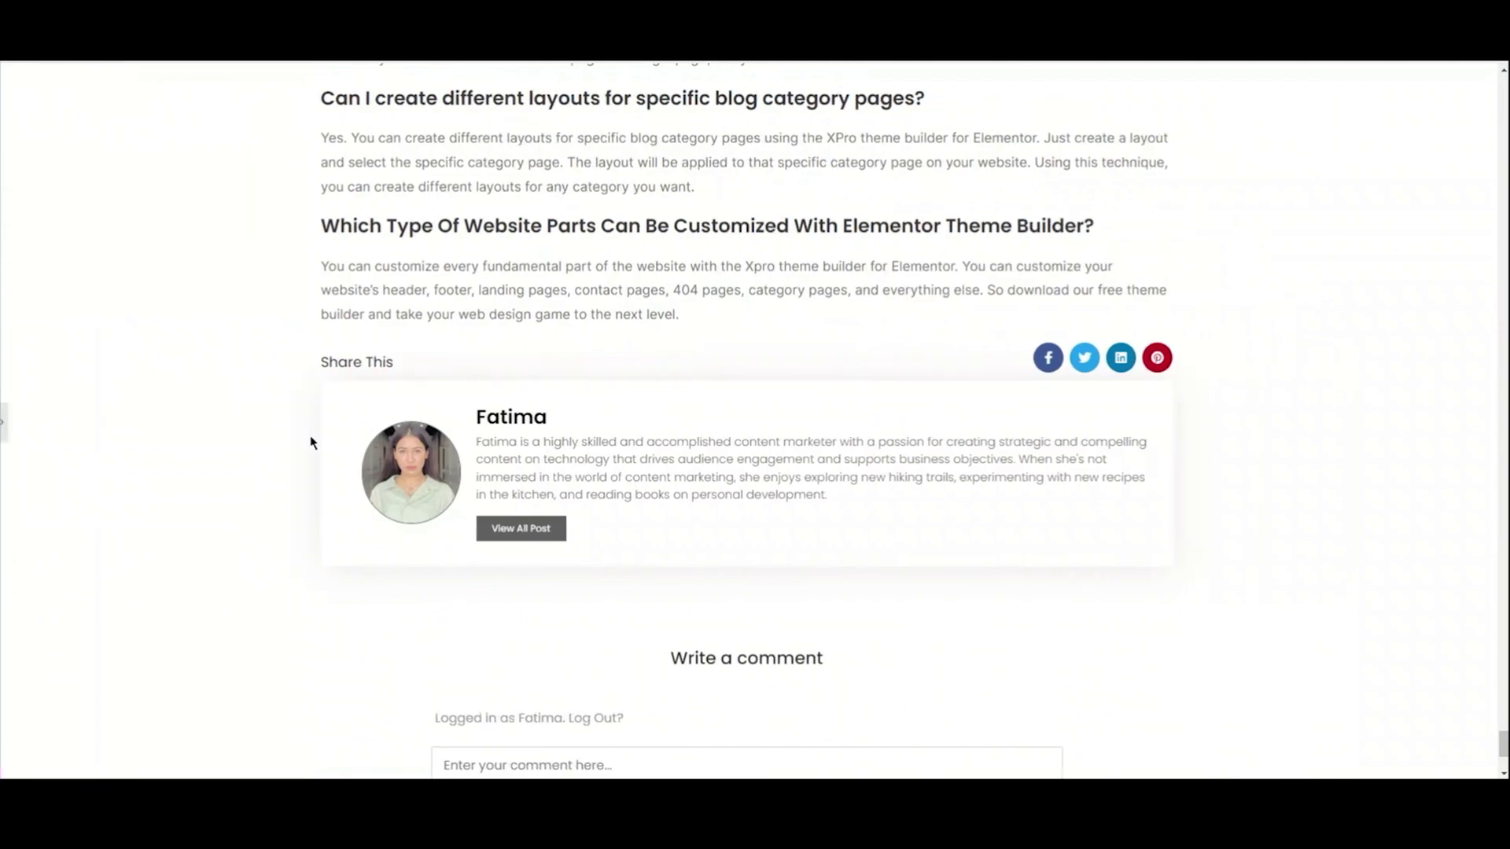